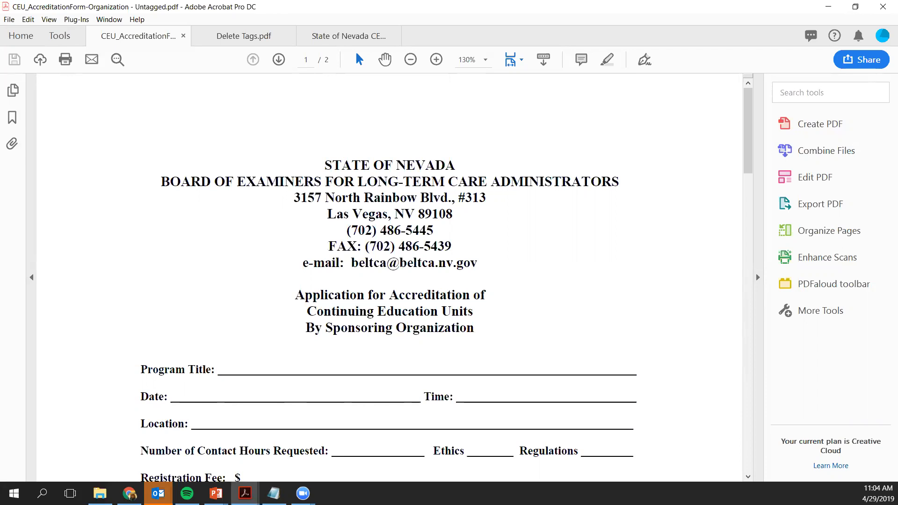
# Switch to File Explorer, view the exercise files in the Forms subfolder, and return to the CEU accreditation form PDF
pyautogui.hotkey('alt', 'Tab')
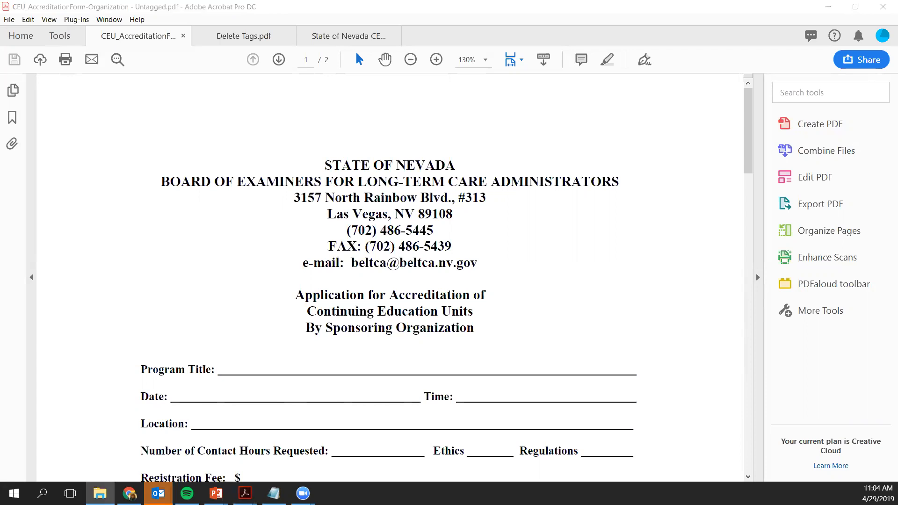
pyautogui.doubleClick(292, 199)
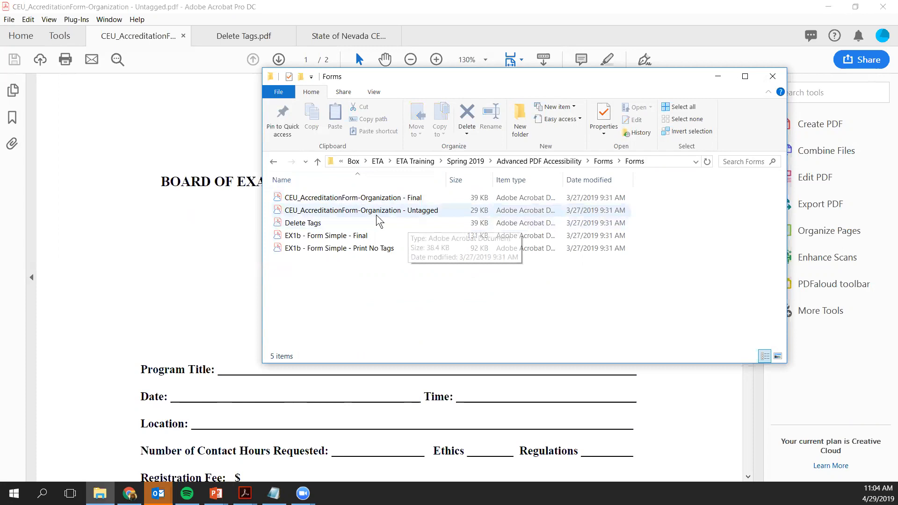
pyautogui.click(718, 77)
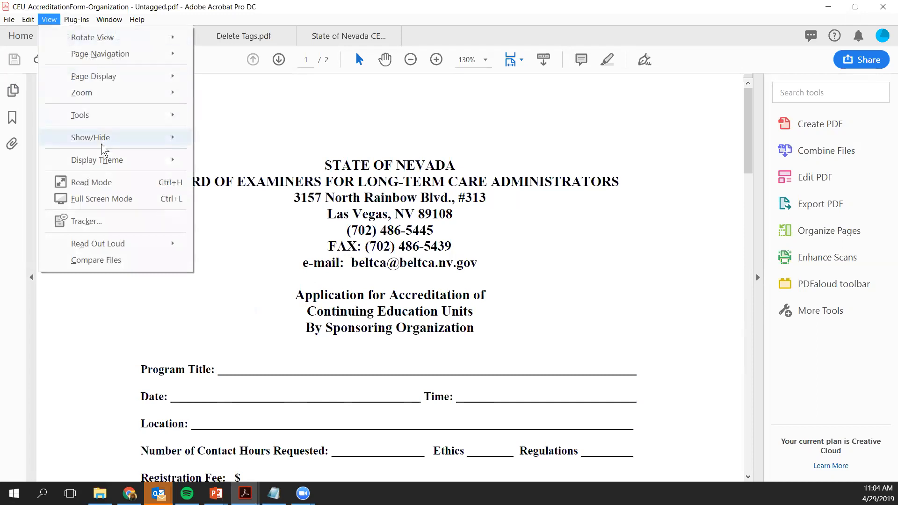
# Display the Order and Tags navigation panes for the untagged CEU accreditation form
pyautogui.moveTo(101, 144)
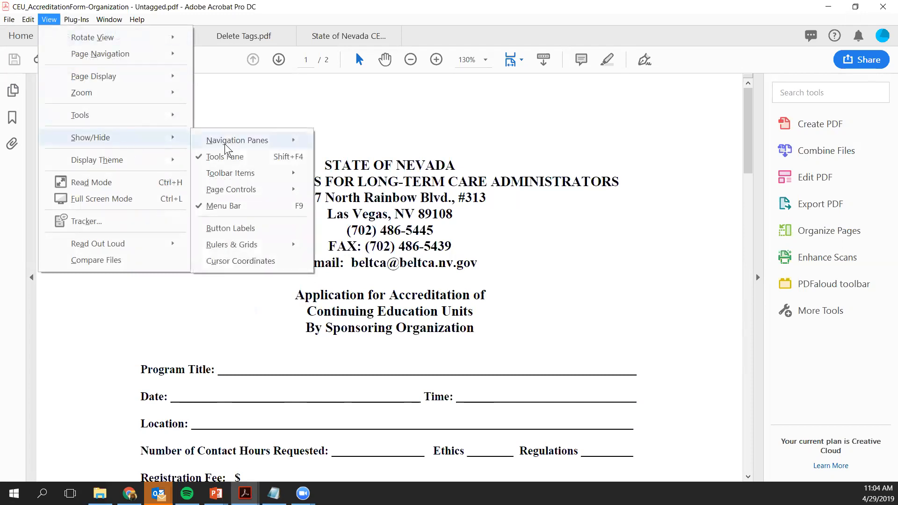
pyautogui.moveTo(225, 144)
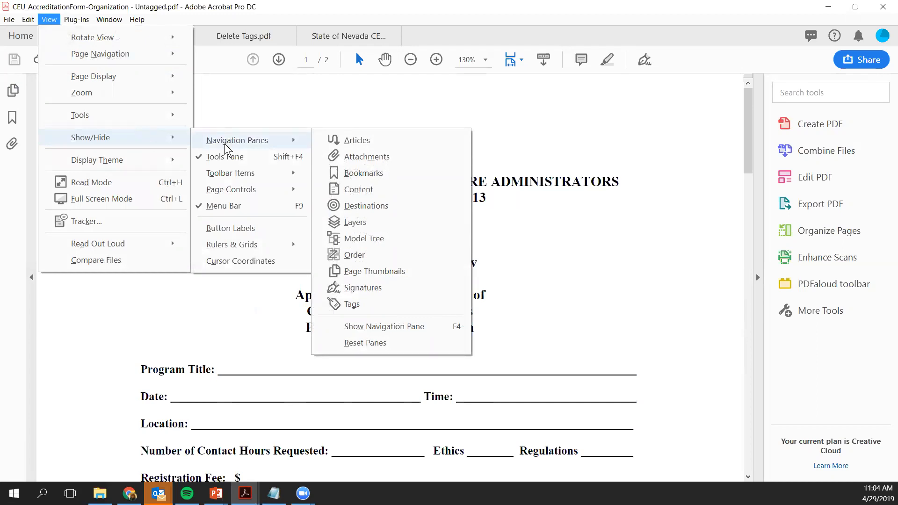
pyautogui.click(354, 255)
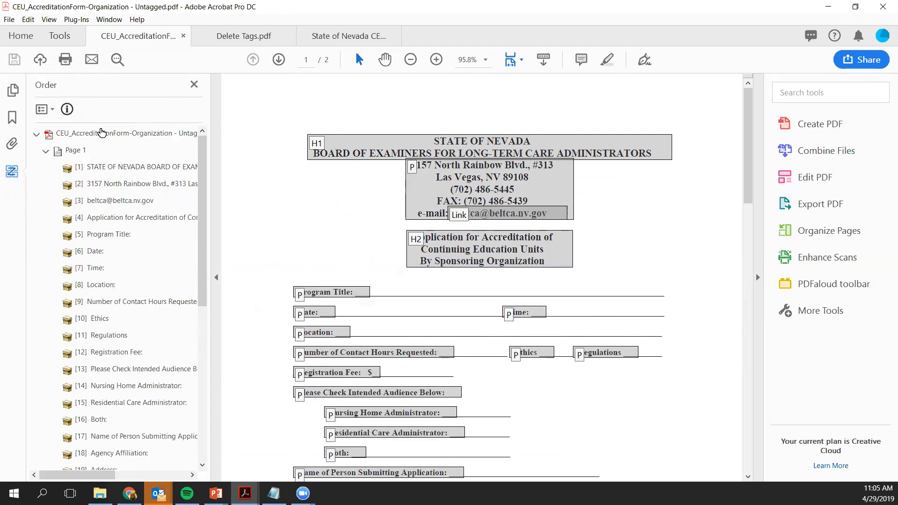
pyautogui.click(49, 19)
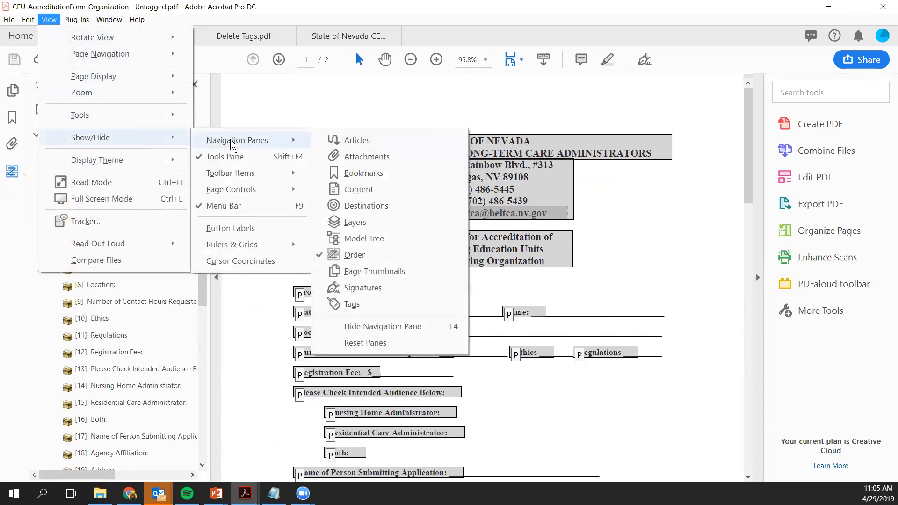
pyautogui.click(384, 299)
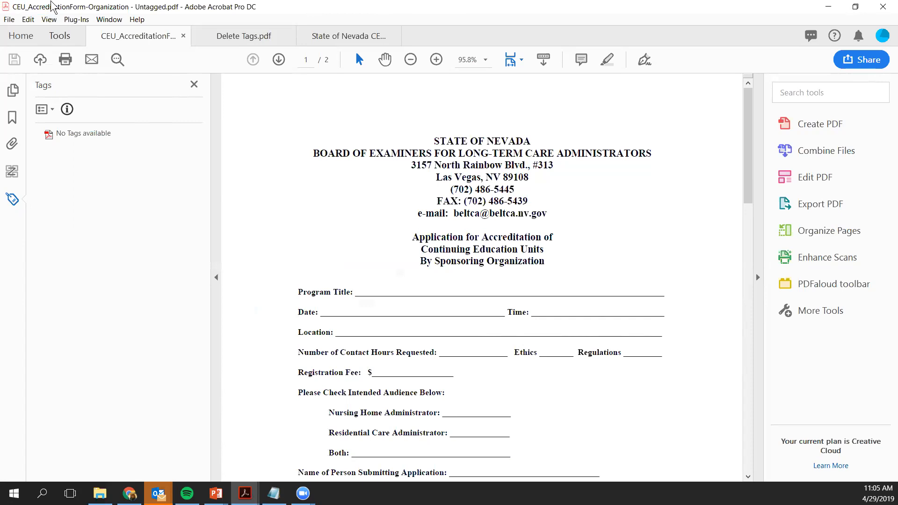
# Find the Accessibility and Action Wizard tools and add both as shortcuts to the tools pane
pyautogui.click(60, 38)
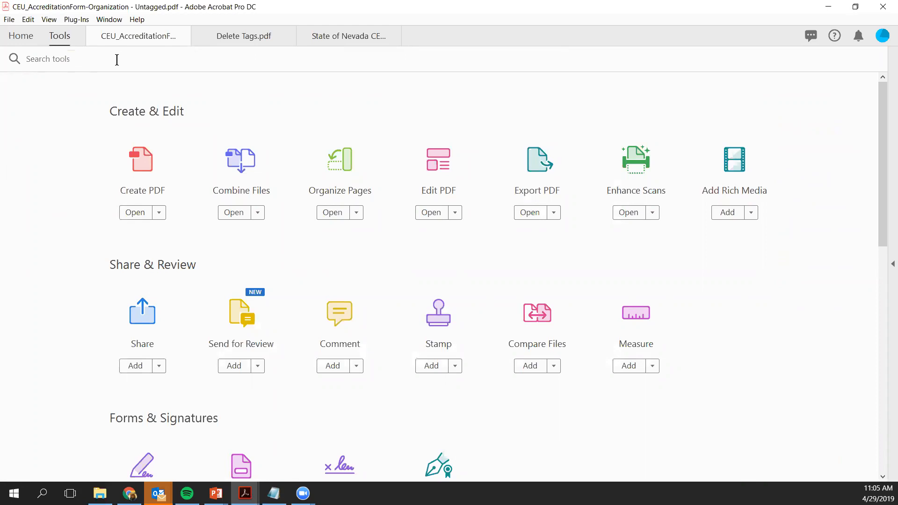
pyautogui.write('accessibility')
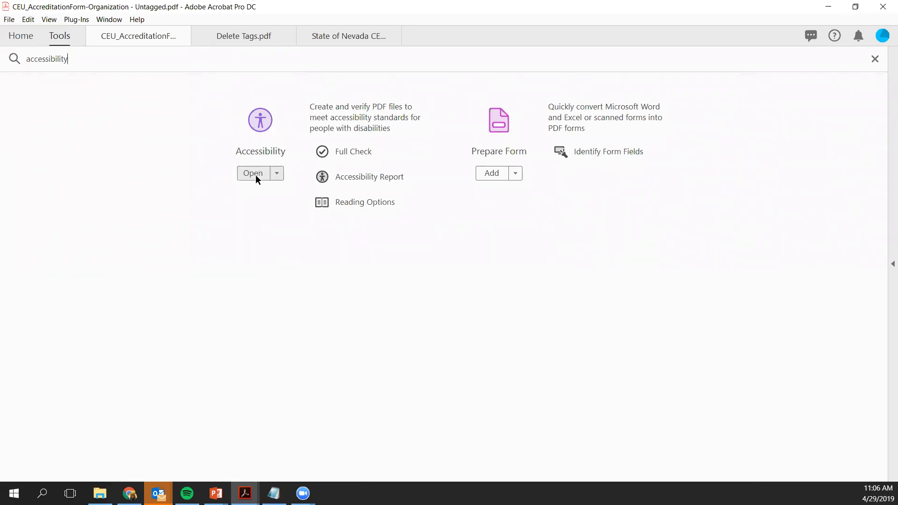
pyautogui.moveTo(85, 60); pyautogui.dragTo(13, 43)
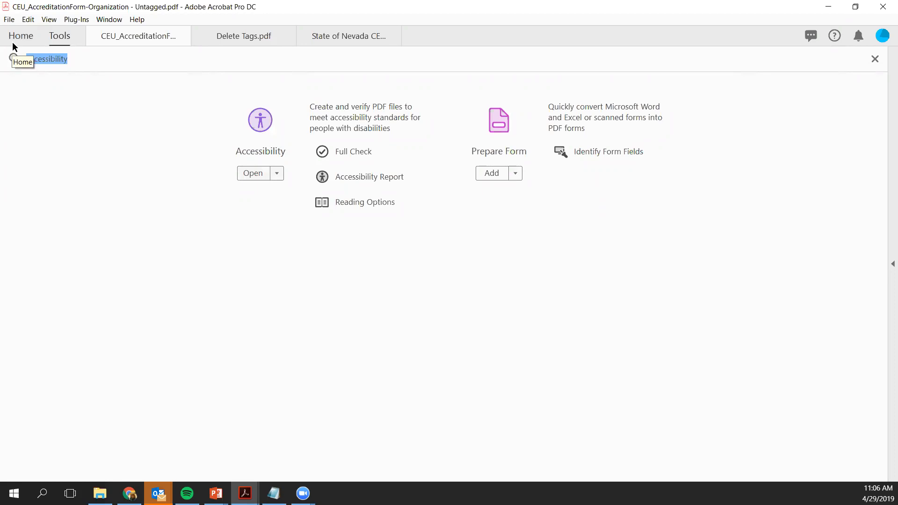
pyautogui.write('action')
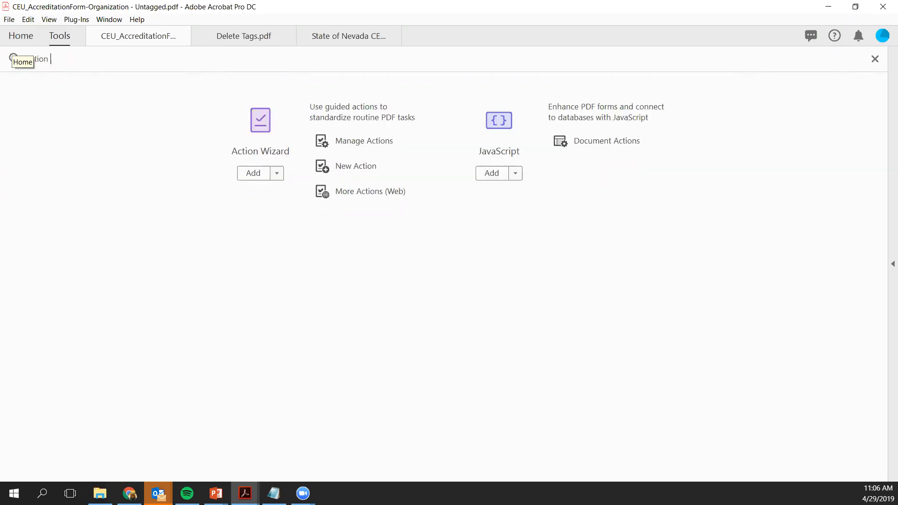
pyautogui.write(' wizard')
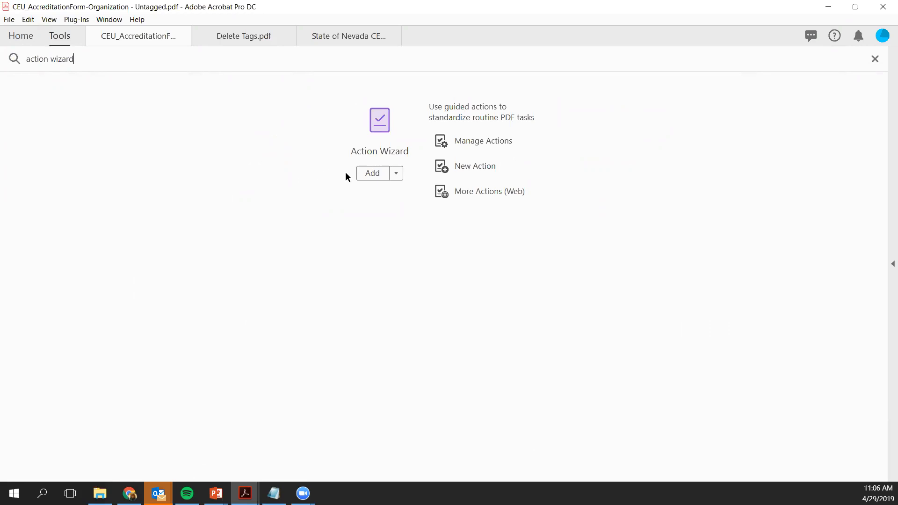
pyautogui.click(373, 174)
# Add the Prepare Form tool as a shortcut to the tools pane and return to the untagged CEU accreditation form
pyautogui.click(92, 61)
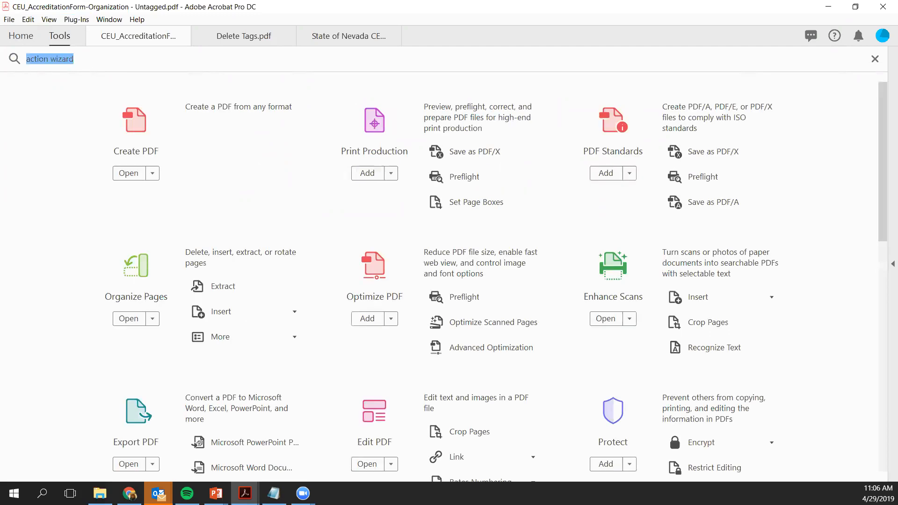
pyautogui.write('prepare fo')
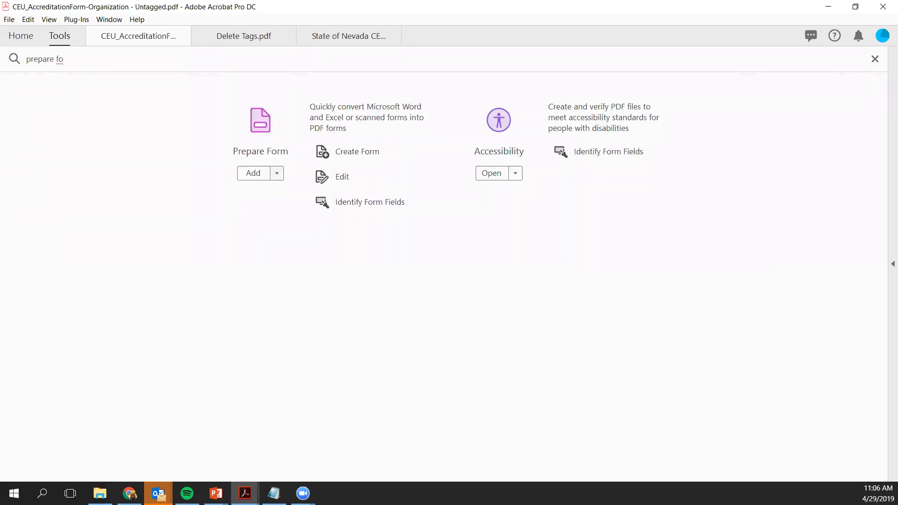
pyautogui.click(256, 172)
pyautogui.click(139, 39)
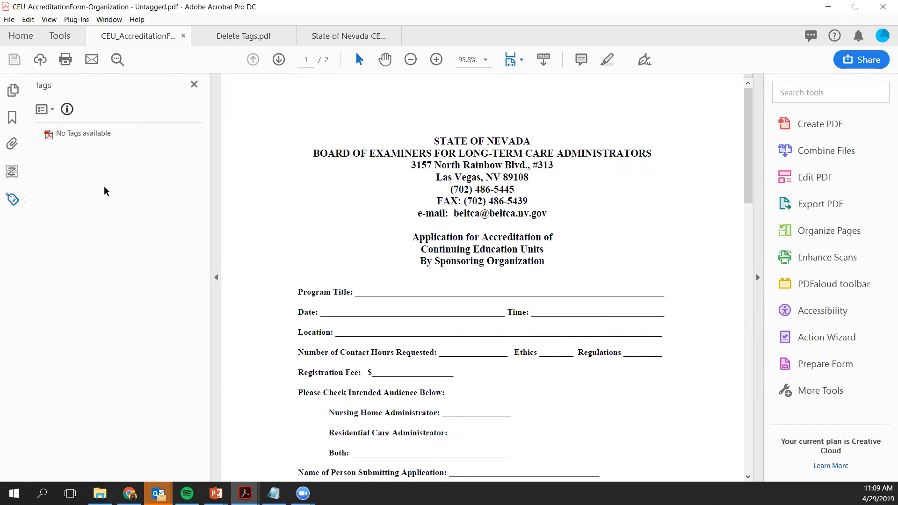
# In Delete Tags.pdf, show the tag tree and delete the root Tags element with everything in it
pyautogui.hotkey('ctrl', 'Tab')
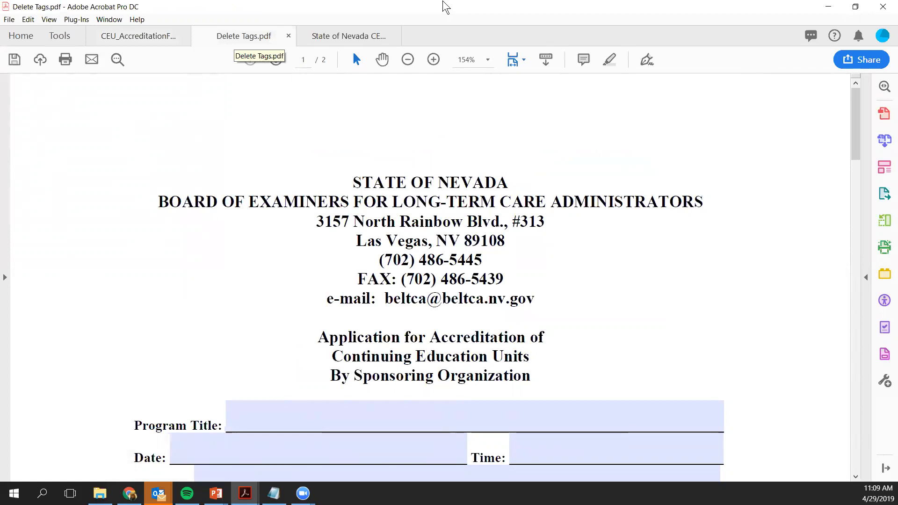
pyautogui.click(5, 280)
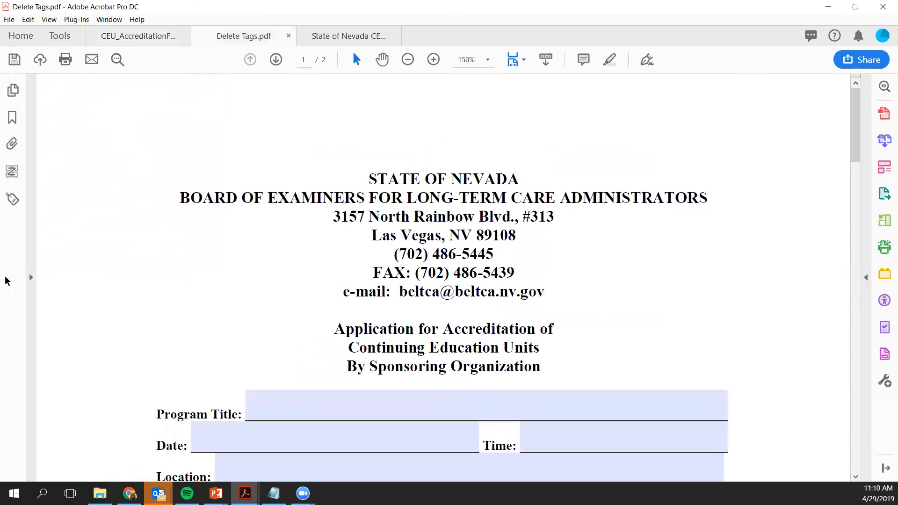
pyautogui.click(12, 200)
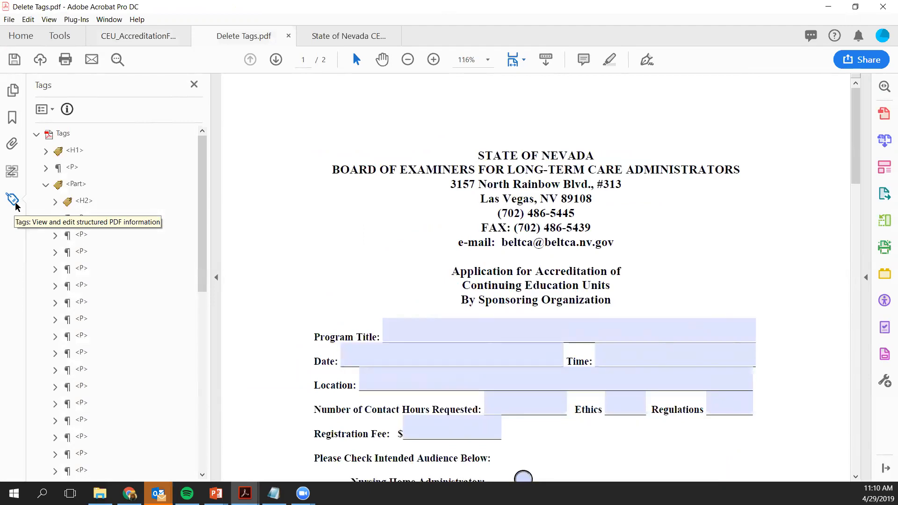
pyautogui.rightClick(63, 136)
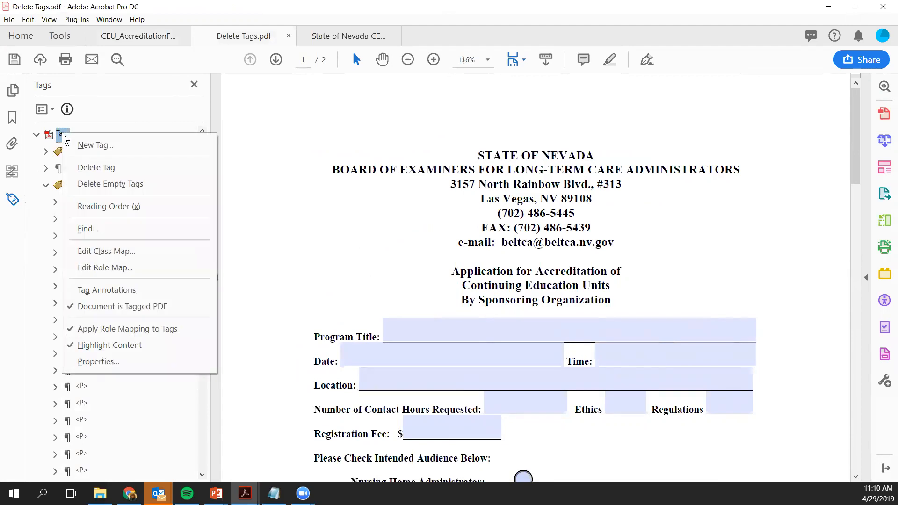
pyautogui.click(84, 164)
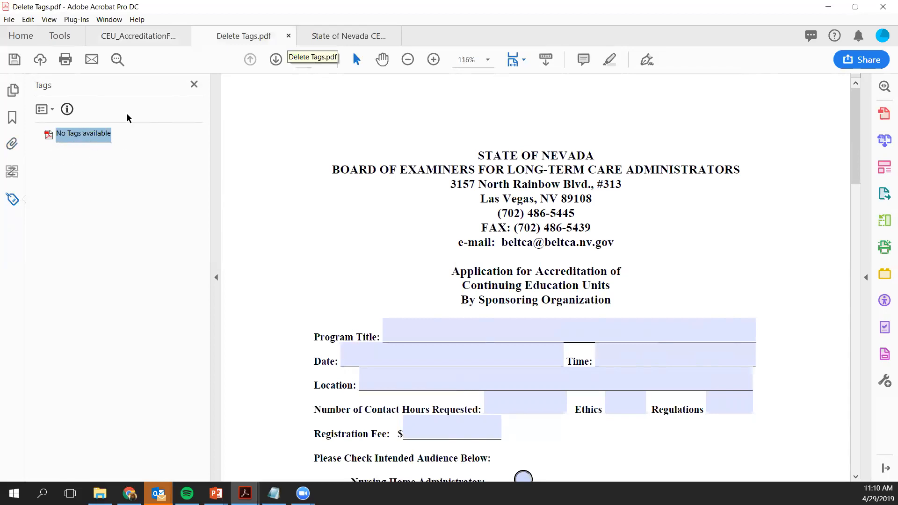
# Close Delete Tags.pdf without saving its changes and return to the untagged CEU accreditation form
pyautogui.hotkey('ctrl', 'w')
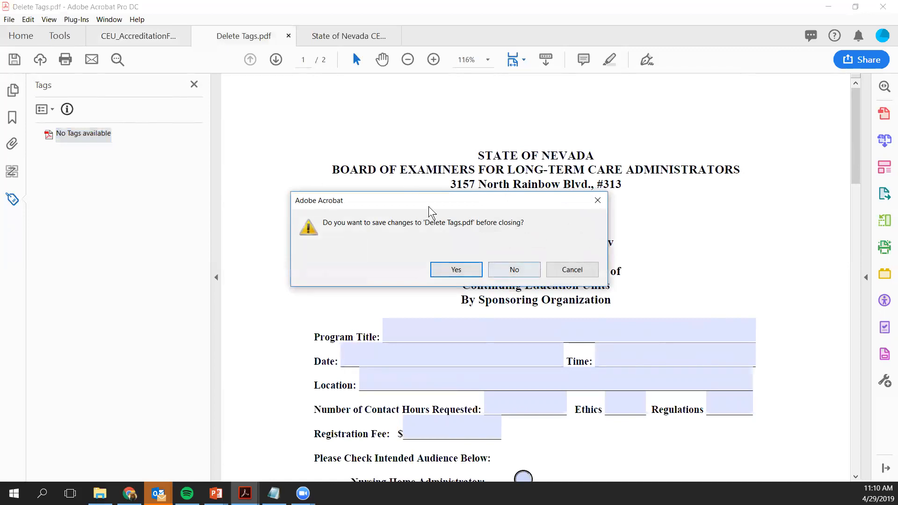
pyautogui.click(515, 270)
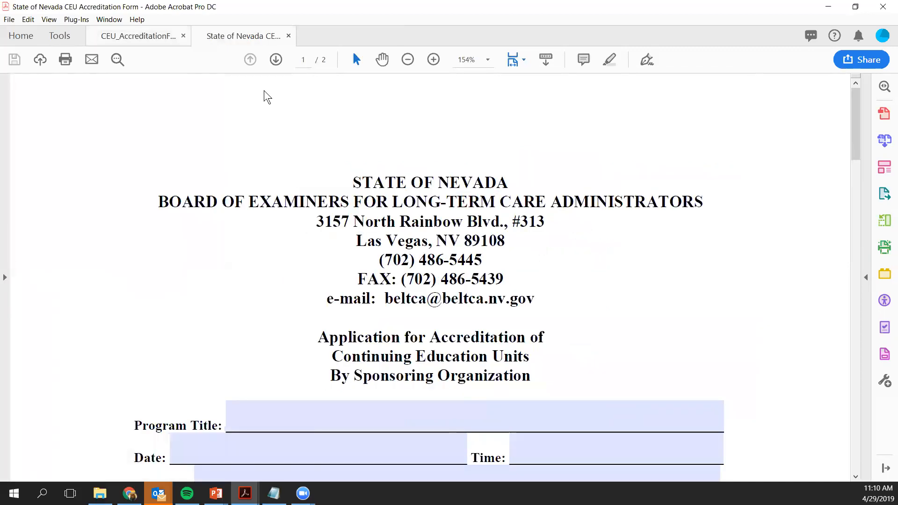
pyautogui.click(113, 37)
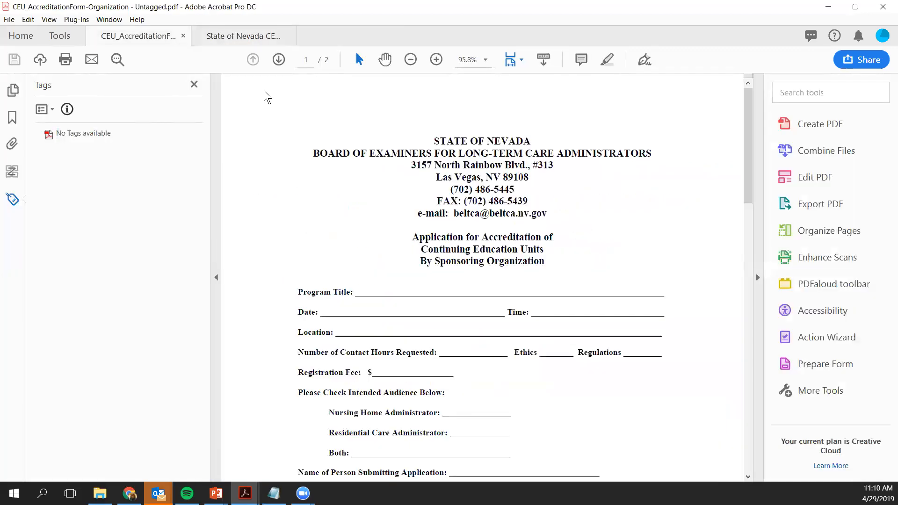
# Check the automatic field detection preference and start Prepare Form on the untagged CEU accreditation form, without requiring signatures
pyautogui.click(814, 365)
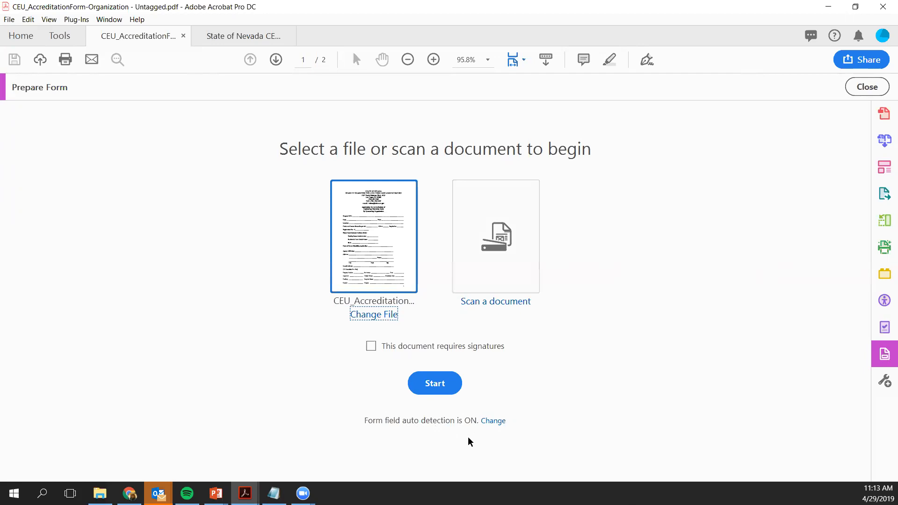
pyautogui.click(493, 421)
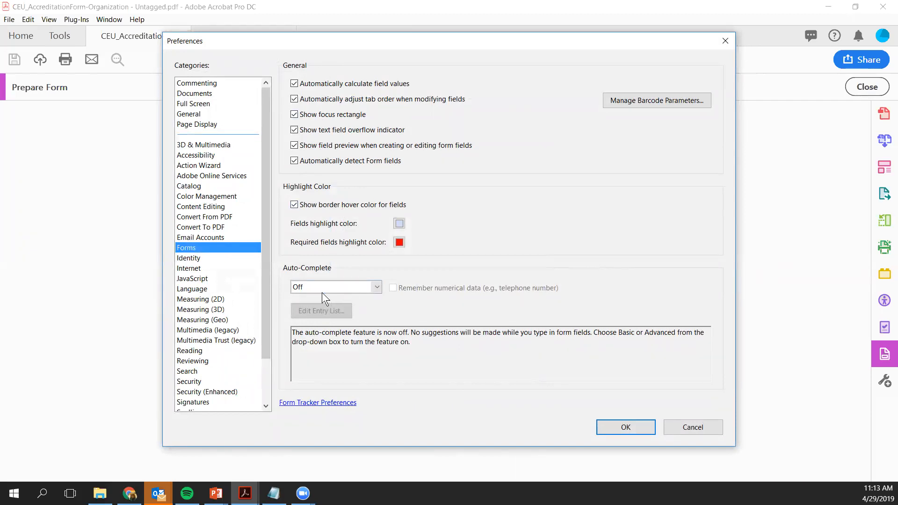
pyautogui.click(697, 427)
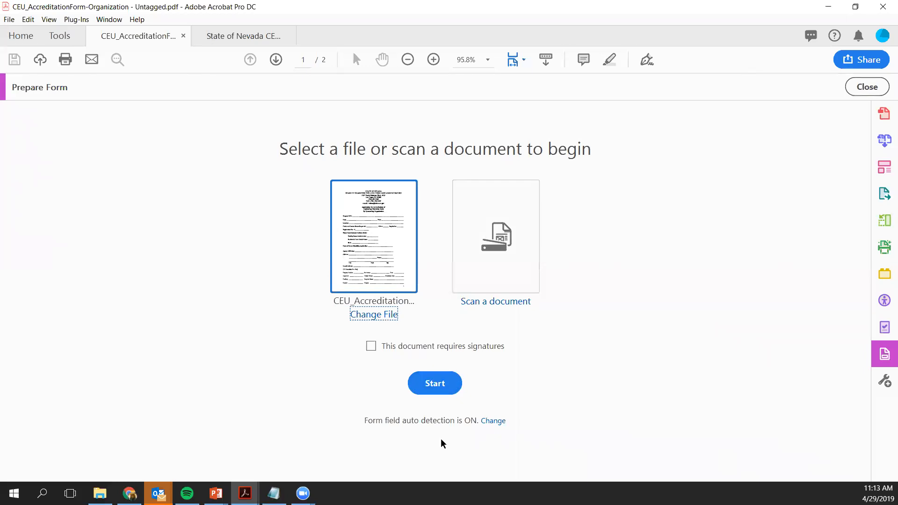
pyautogui.click(447, 386)
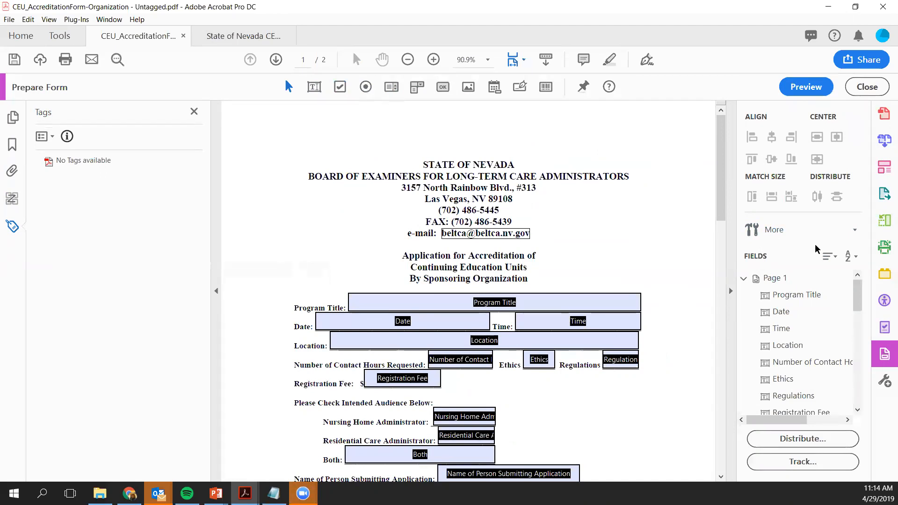
# Look through the additional form options and collapse the pane that lists the form fields
pyautogui.click(854, 231)
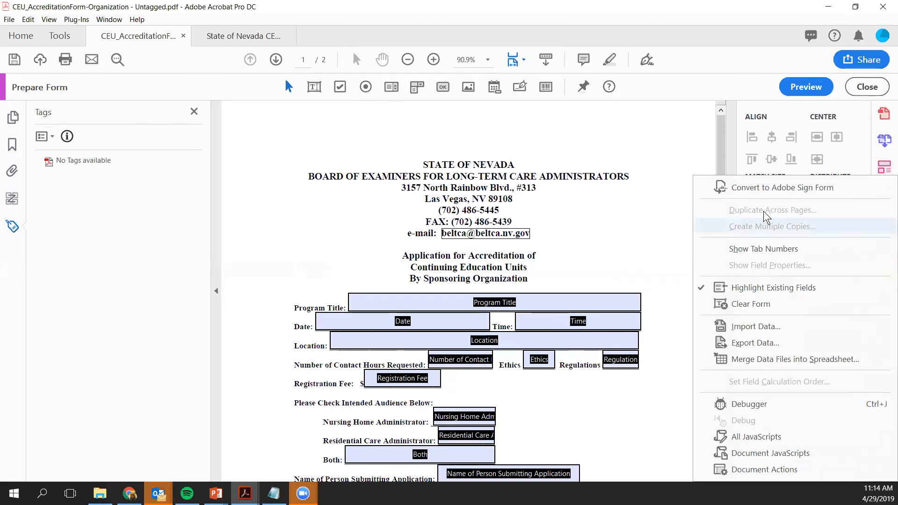
pyautogui.click(680, 141)
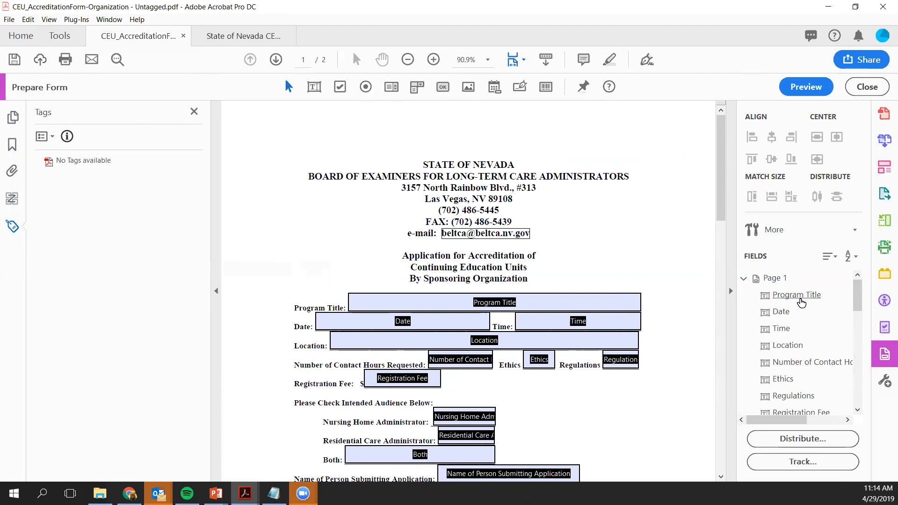
pyautogui.click(730, 291)
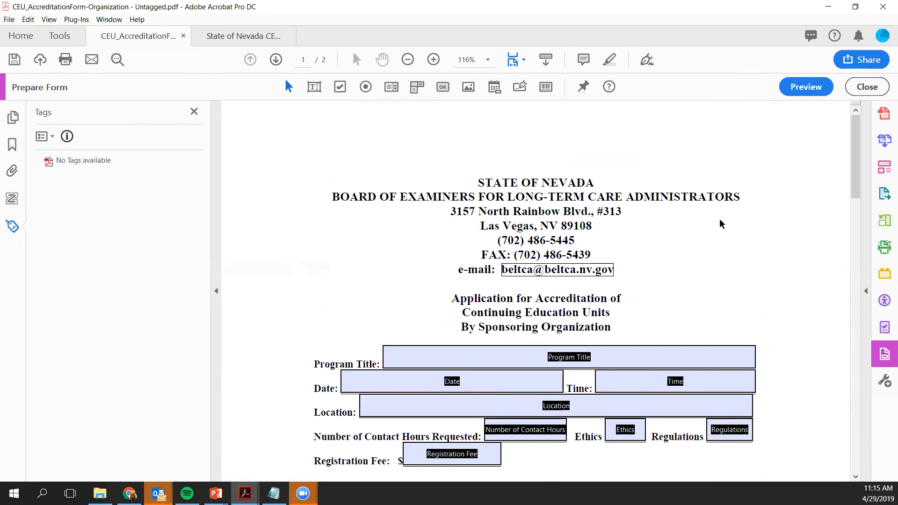
# Select the Program Title text field on page 1 and delete it from the form
pyautogui.scroll(-3, 720, 219)
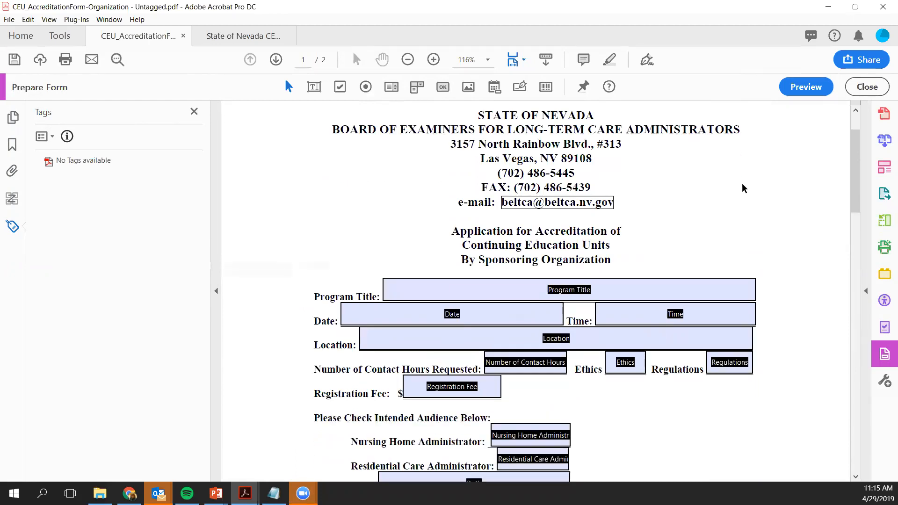
pyautogui.press('Tab')
pyautogui.press('Tab')
pyautogui.press('Tab')
pyautogui.scroll(-1, 767, 416)
pyautogui.press('Tab')
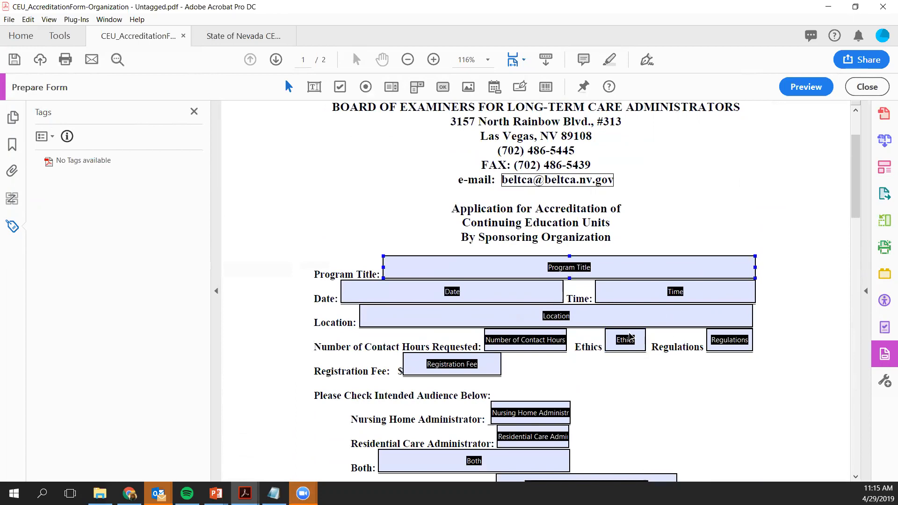
pyautogui.click(631, 264)
pyautogui.rightClick(630, 267)
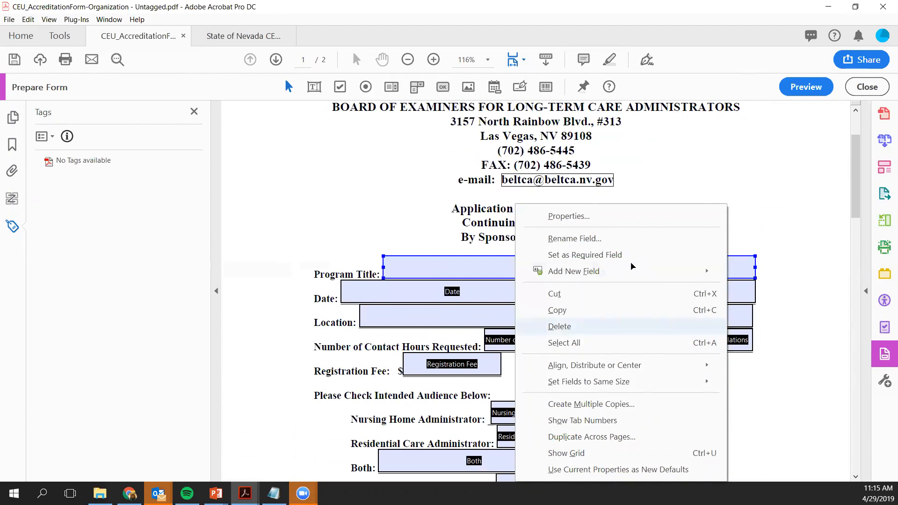
pyautogui.press('Return')
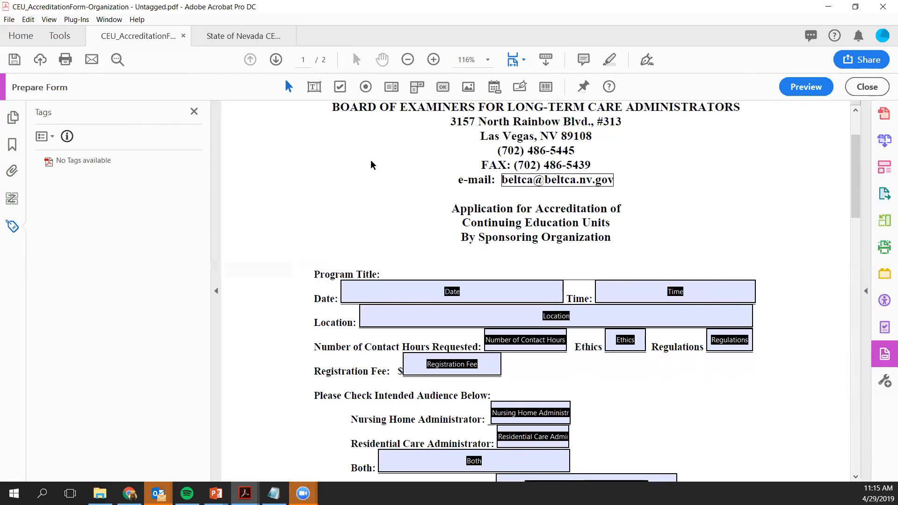
# Add a text field beside the Program Title label and widen it to about 5 in, reaching the line's end
pyautogui.click(315, 88)
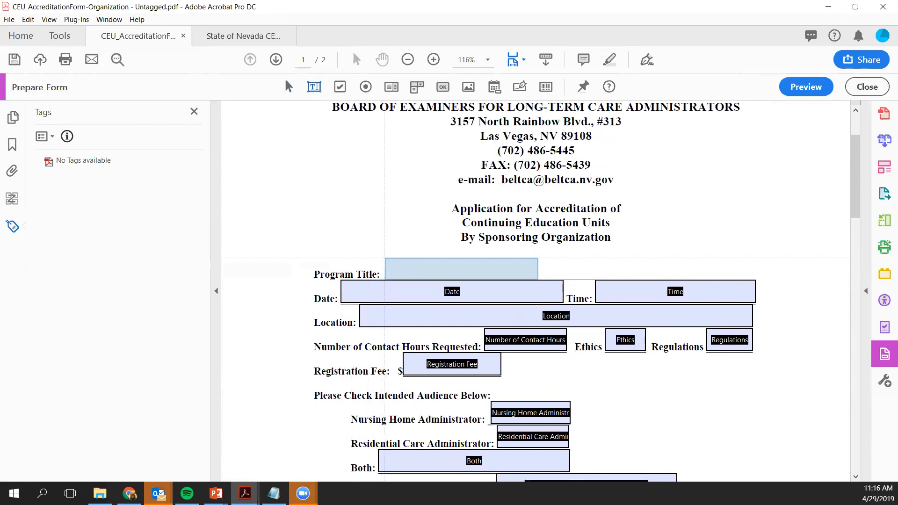
pyautogui.click(385, 258)
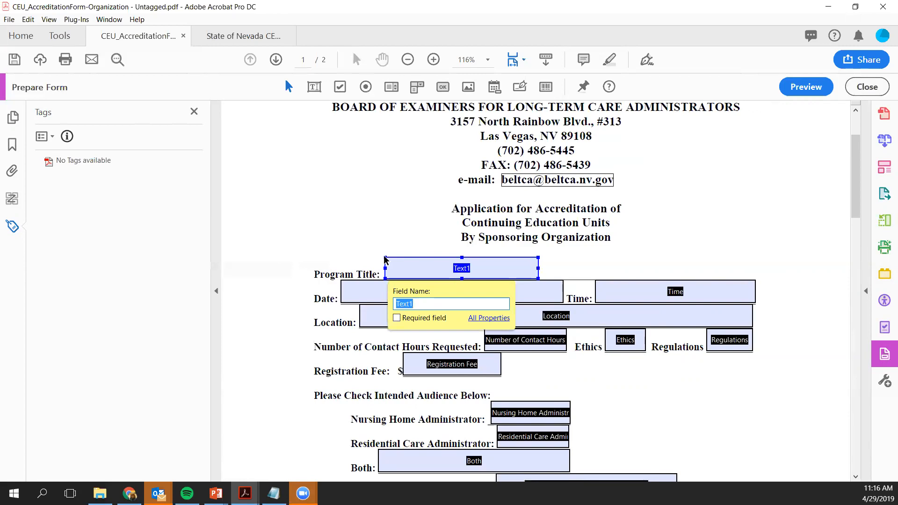
pyautogui.click(377, 228)
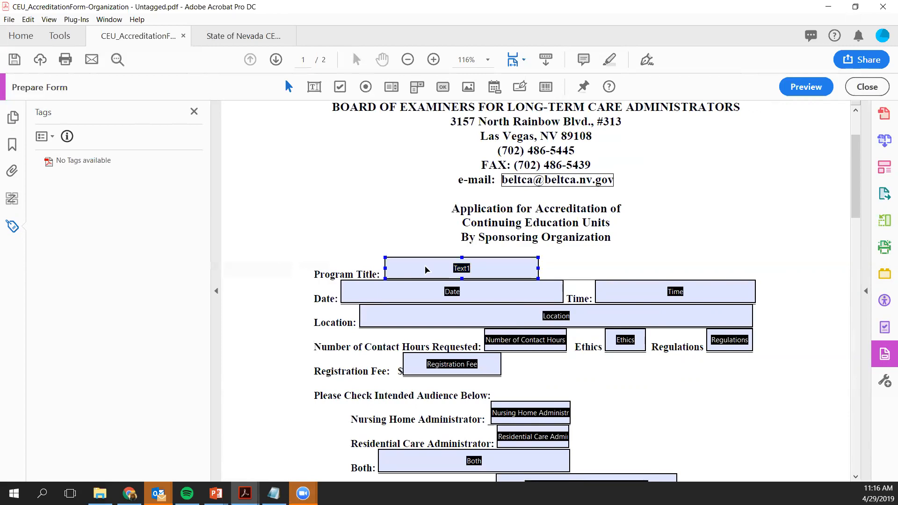
pyautogui.moveTo(539, 268); pyautogui.dragTo(753, 271)
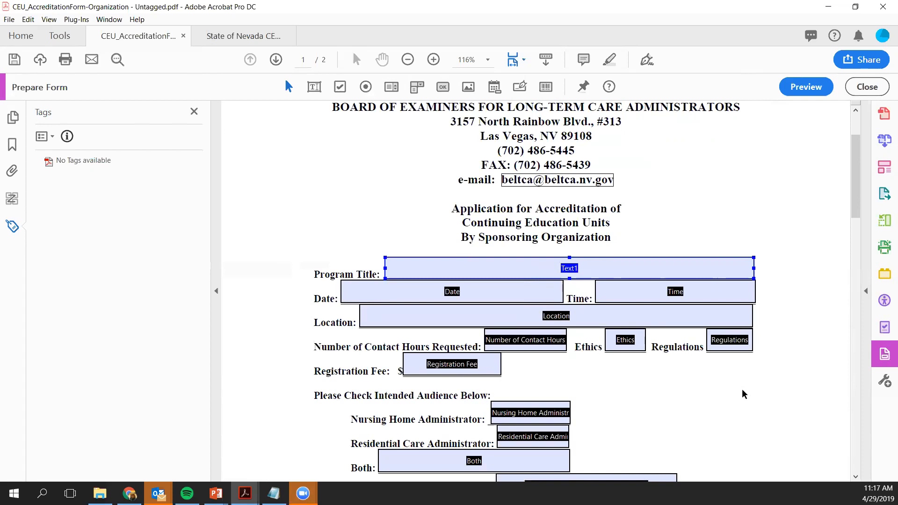
# Name the new text field Program Title and enter the same text as its tooltip
pyautogui.rightClick(680, 256)
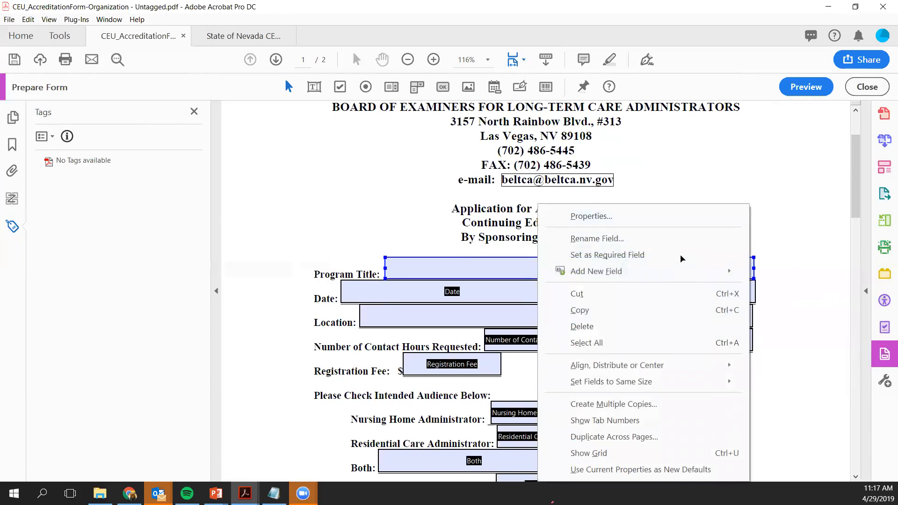
pyautogui.press('Return')
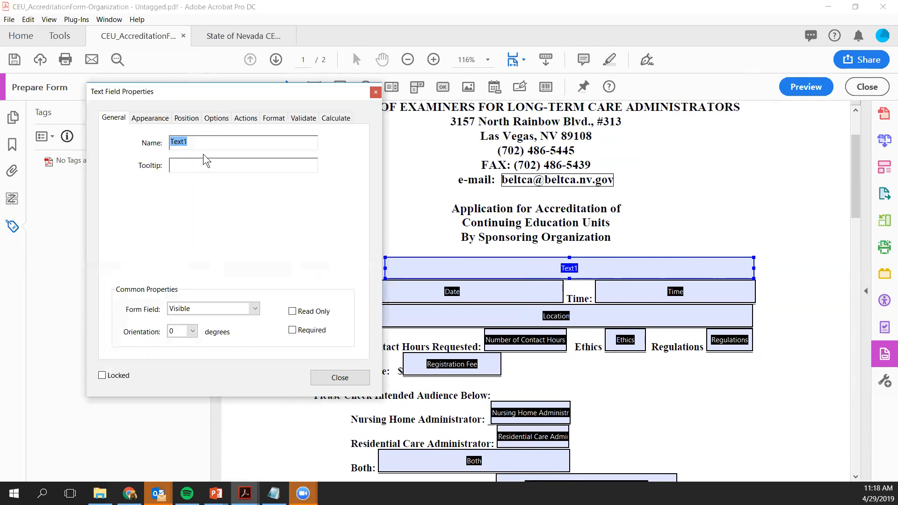
pyautogui.moveTo(205, 143); pyautogui.dragTo(126, 125)
pyautogui.write('Program Title')
pyautogui.hotkey('ctrl', 'a')
pyautogui.hotkey('ctrl', 'c')
pyautogui.click(180, 166)
pyautogui.hotkey('ctrl', 'v')
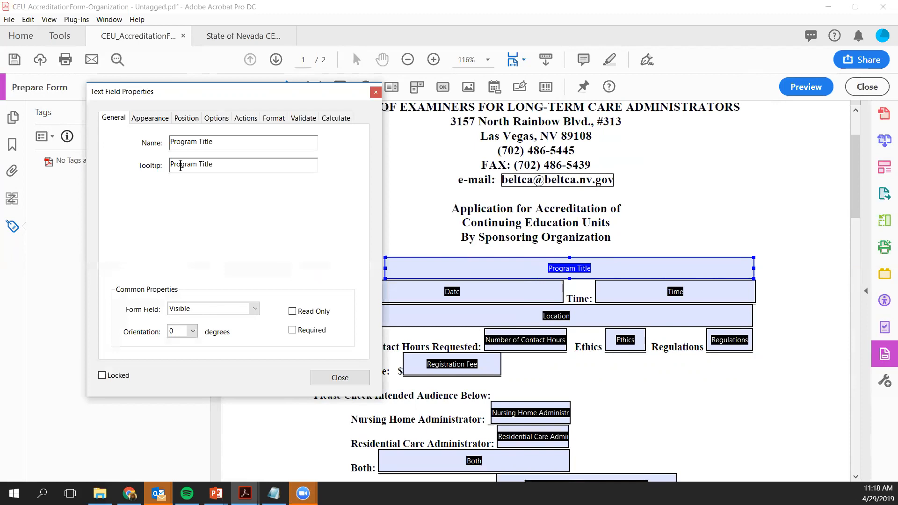
pyautogui.moveTo(263, 91); pyautogui.dragTo(177, 92)
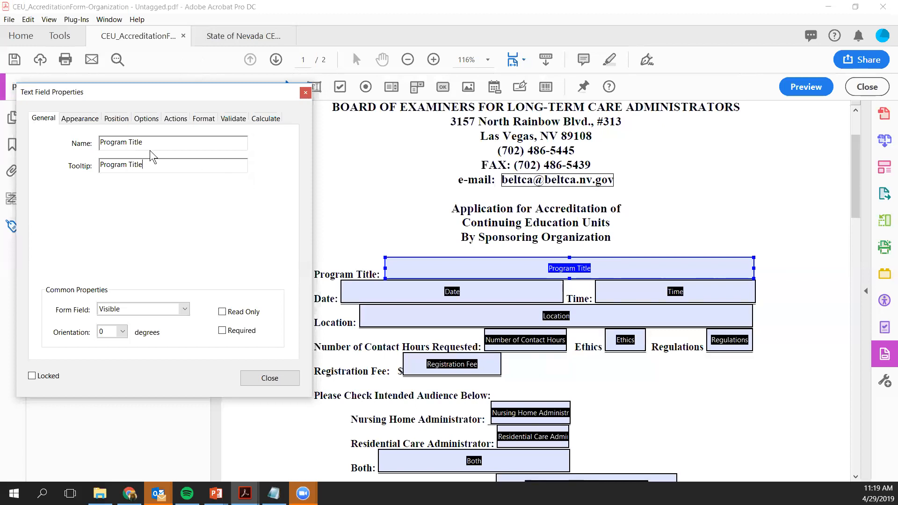
# Check the Date field's properties, and examine the shared appearance and position settings of the Program Title, Date and Time fields
pyautogui.click(414, 291)
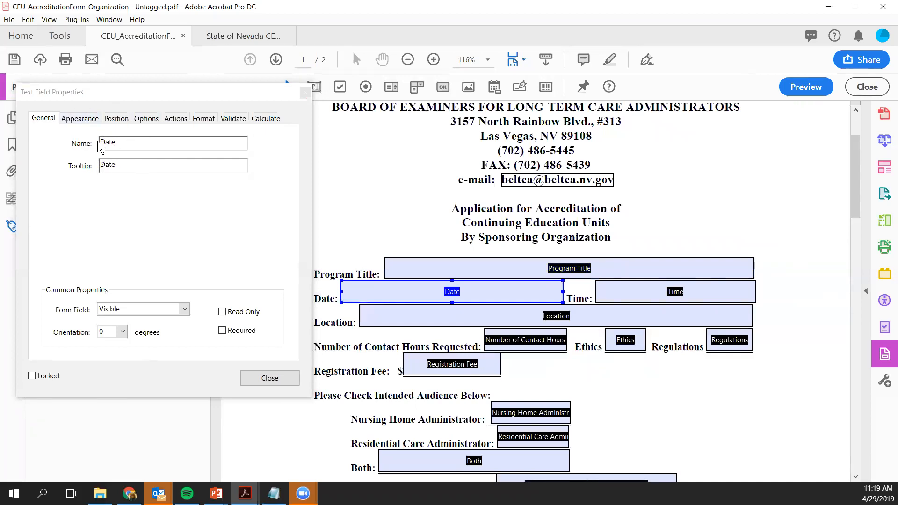
pyautogui.click(406, 268)
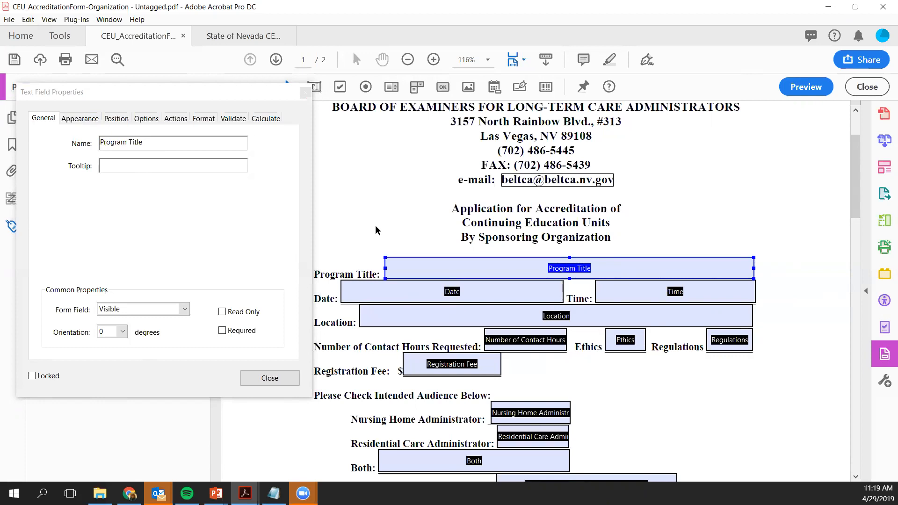
pyautogui.keyDown('shift'); pyautogui.click(416, 299); pyautogui.keyUp('shift')
pyautogui.keyDown('ctrl'); pyautogui.click(427, 298); pyautogui.keyUp('ctrl')
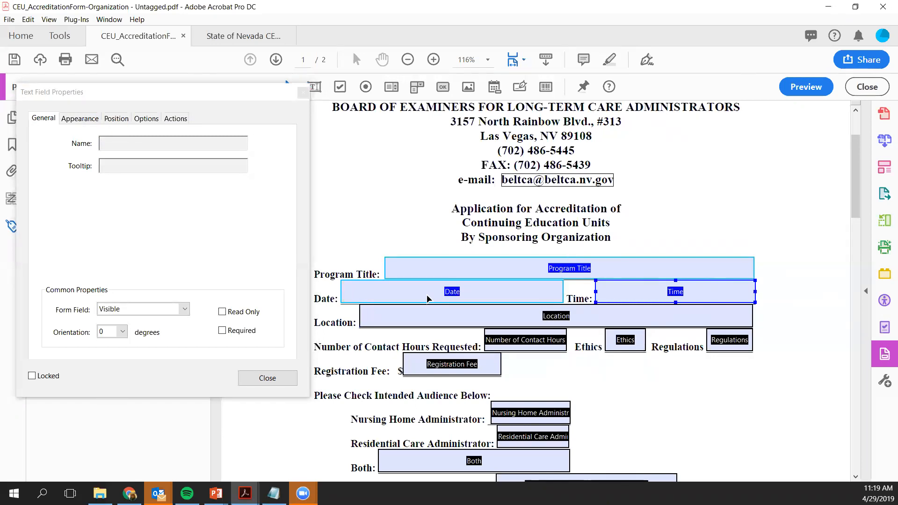
pyautogui.keyDown('ctrl'); pyautogui.click(427, 298); pyautogui.keyUp('ctrl')
pyautogui.click(86, 121)
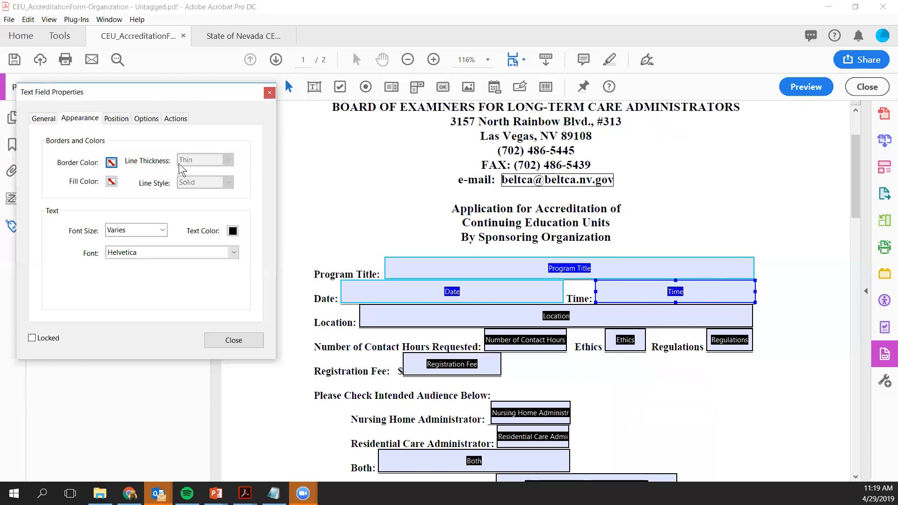
pyautogui.click(116, 120)
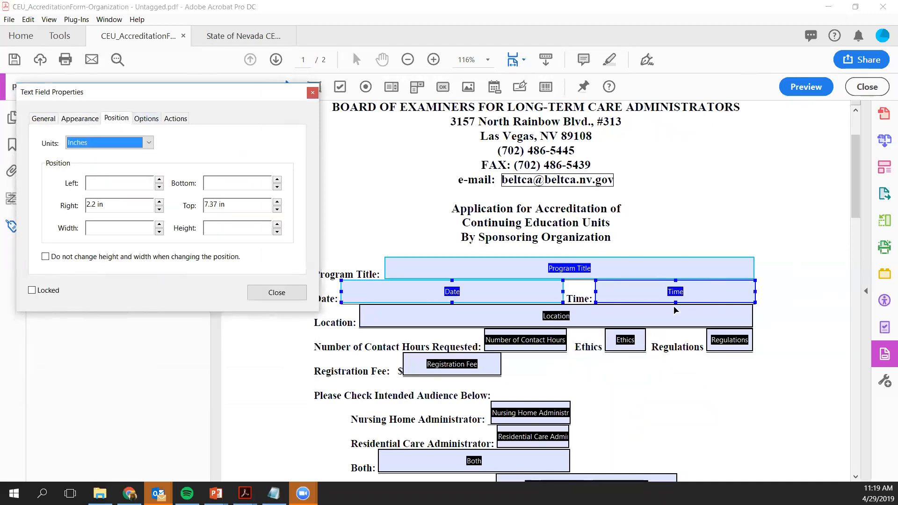
pyautogui.click(639, 266)
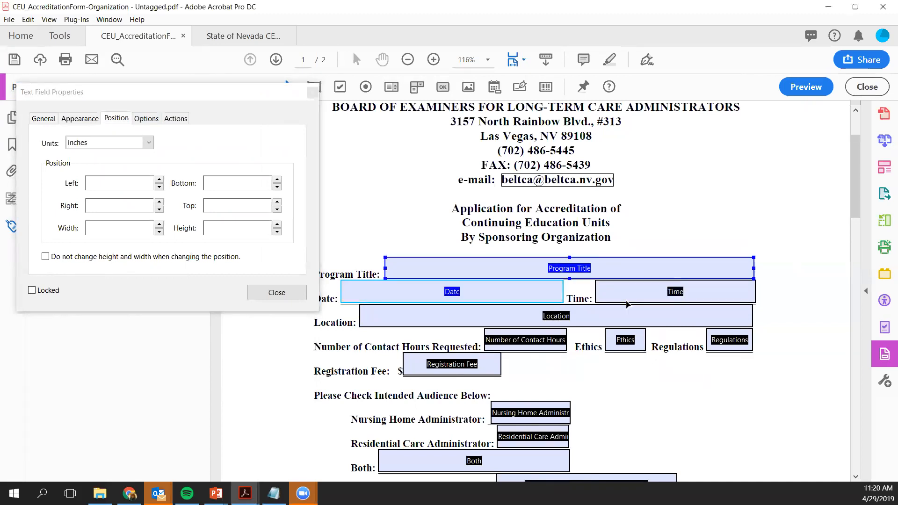
pyautogui.click(639, 266)
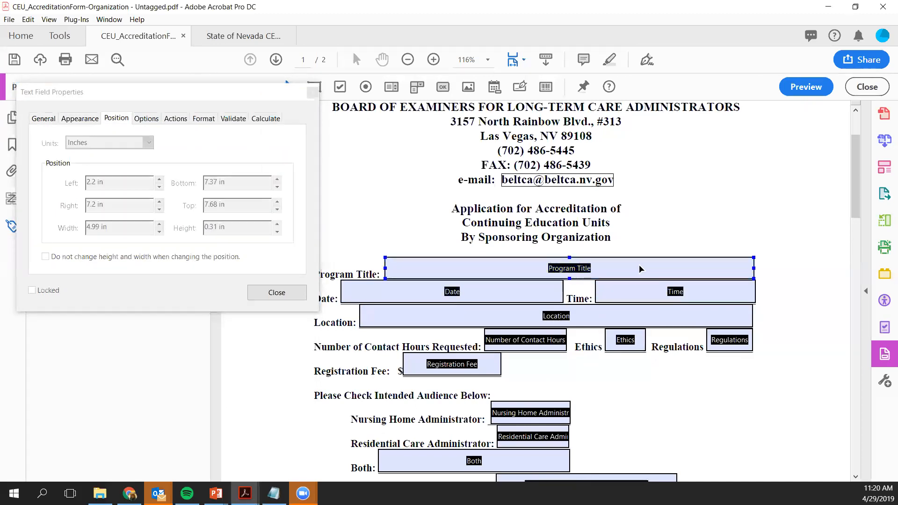
# Reopen the Program Title field's properties and copy its name into the empty tooltip
pyautogui.click(49, 117)
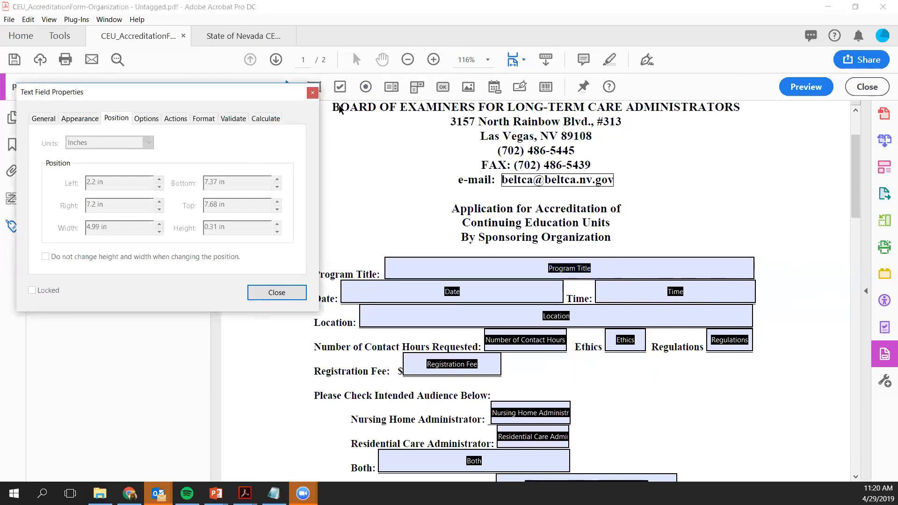
pyautogui.click(293, 292)
pyautogui.doubleClick(386, 281)
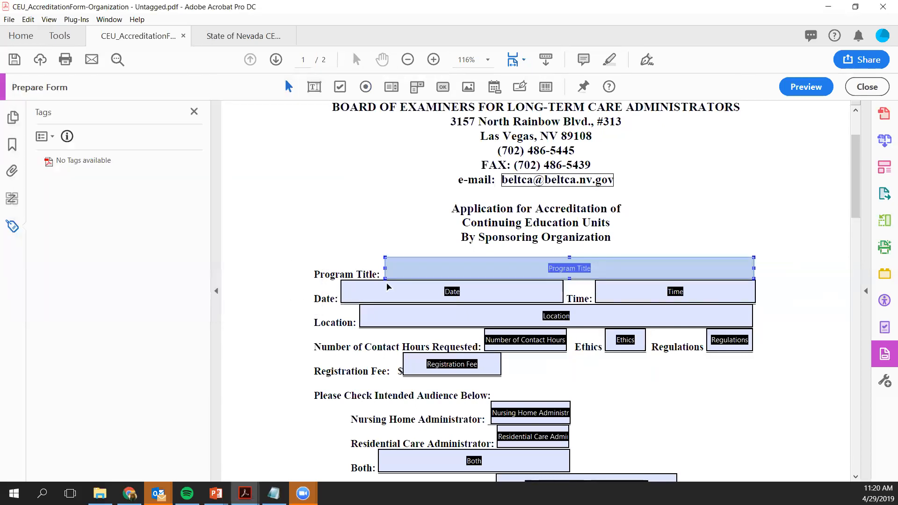
pyautogui.click(40, 119)
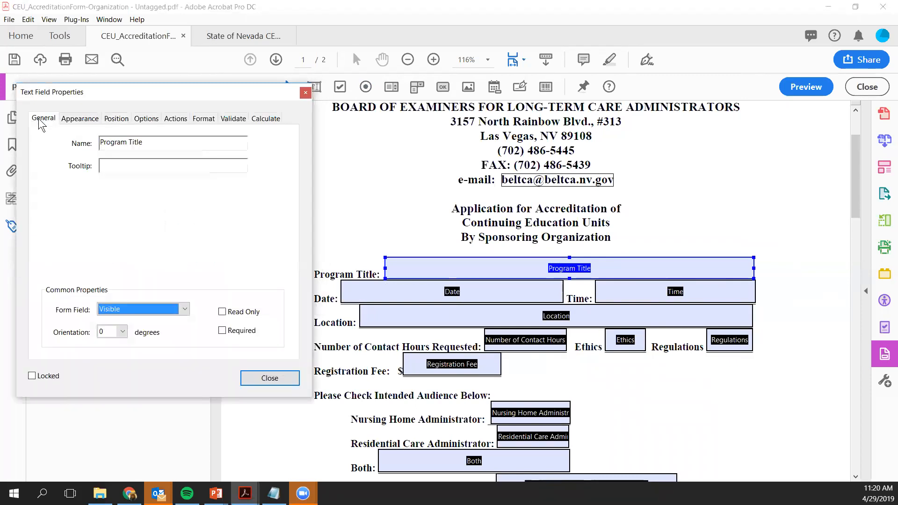
pyautogui.click(190, 141)
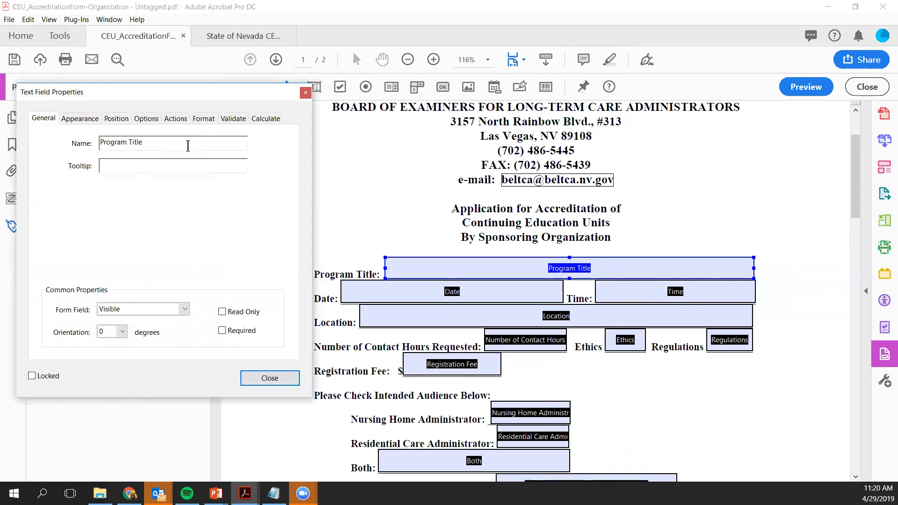
pyautogui.hotkey('ctrl', 'a')
pyautogui.hotkey('ctrl', 'c')
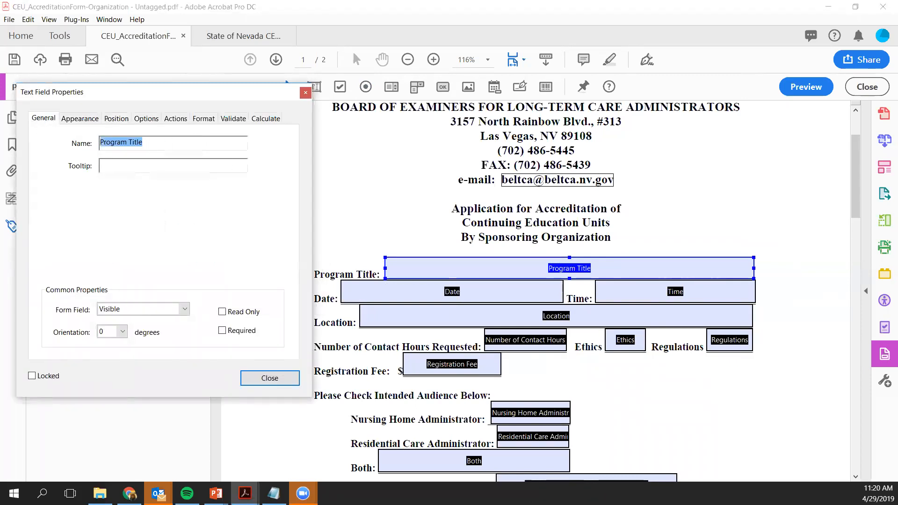
pyautogui.click(111, 167)
pyautogui.hotkey('ctrl', 'v')
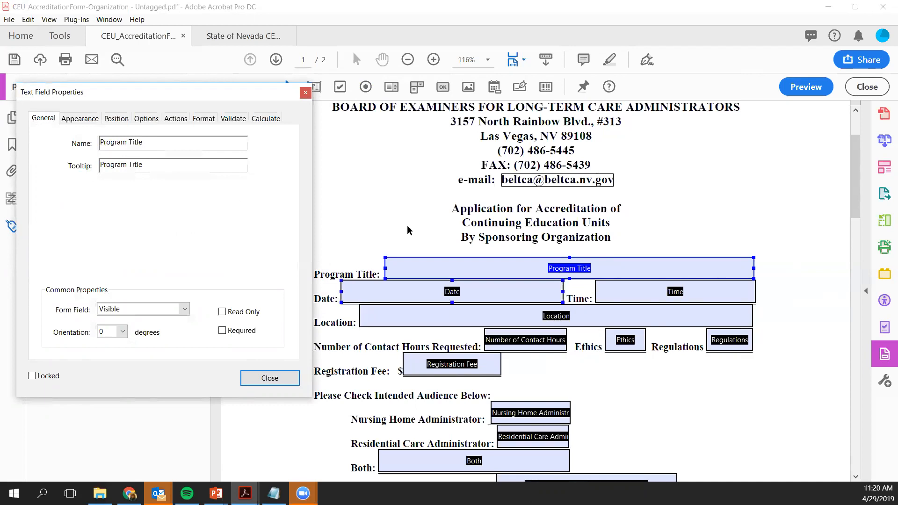
pyautogui.press('Tab')
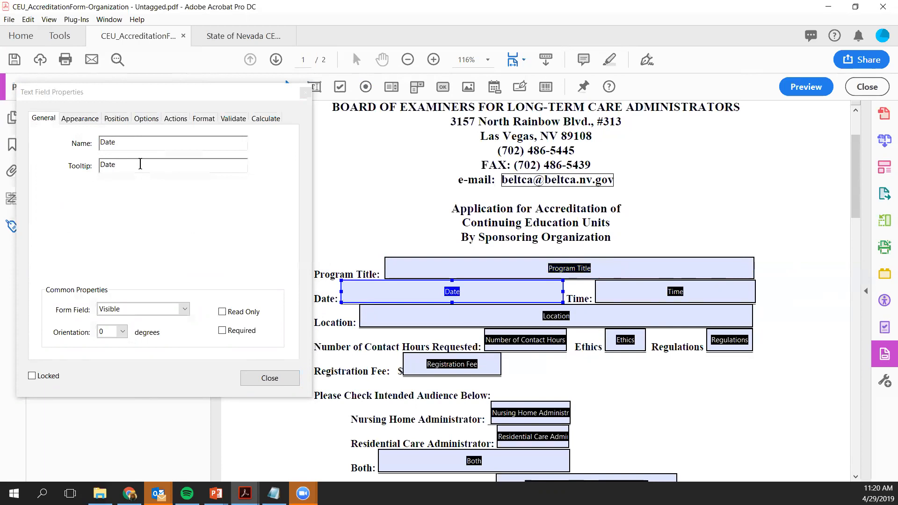
# Format the Date field as a date in the mm/dd/yyyy pattern
pyautogui.click(206, 121)
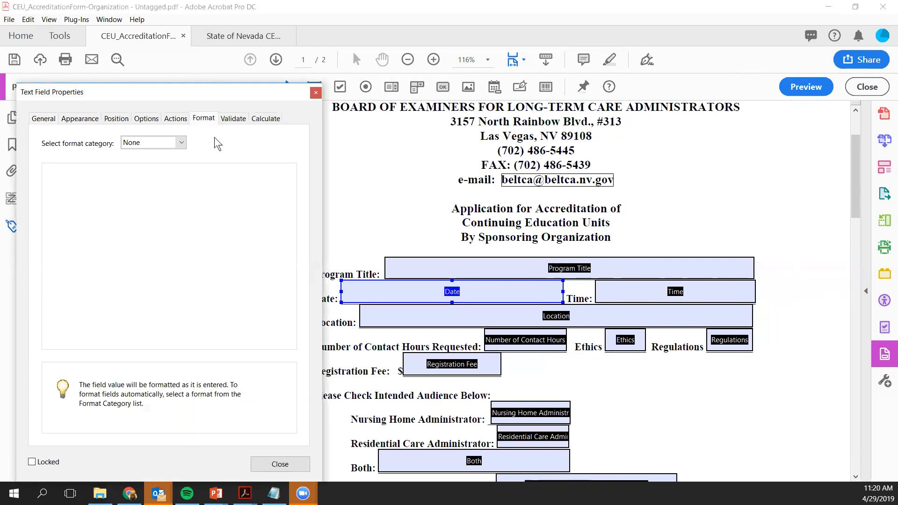
pyautogui.click(181, 144)
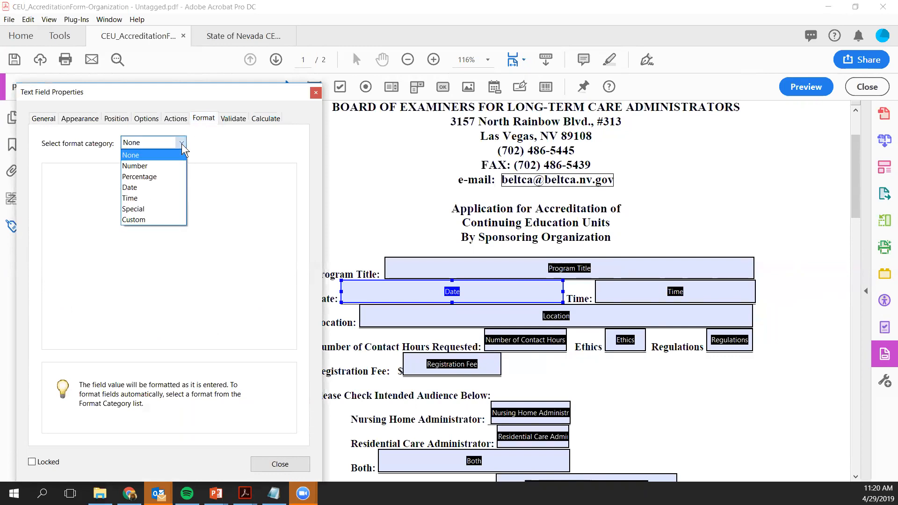
pyautogui.click(150, 189)
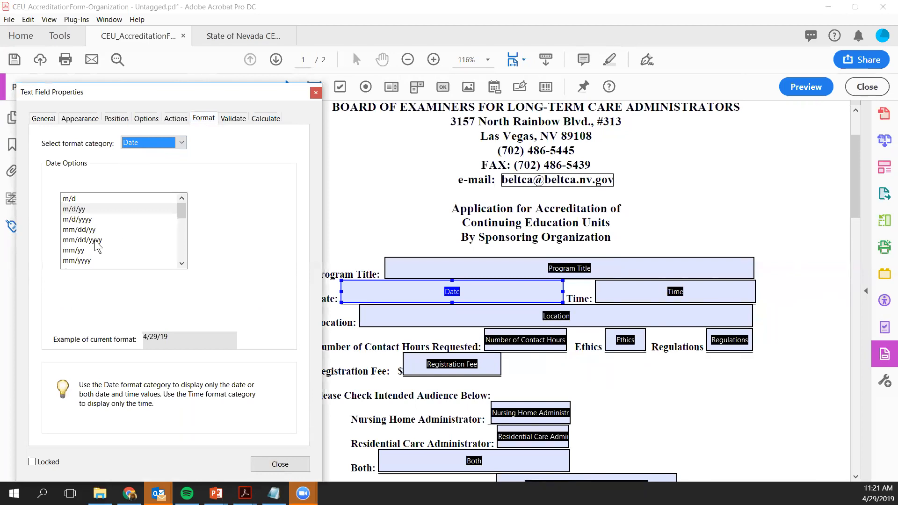
pyautogui.click(82, 240)
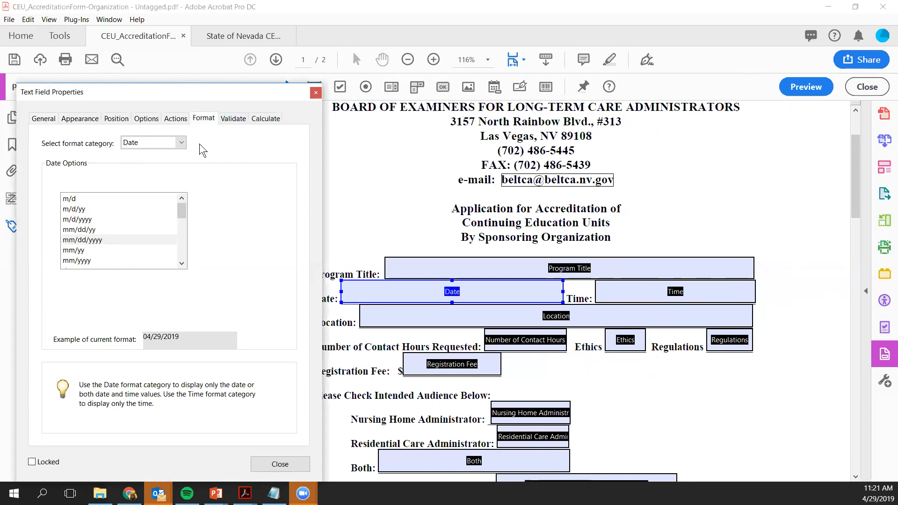
# Extend the Date field's tooltip to read Date (mm/dd/yyyy)
pyautogui.click(50, 122)
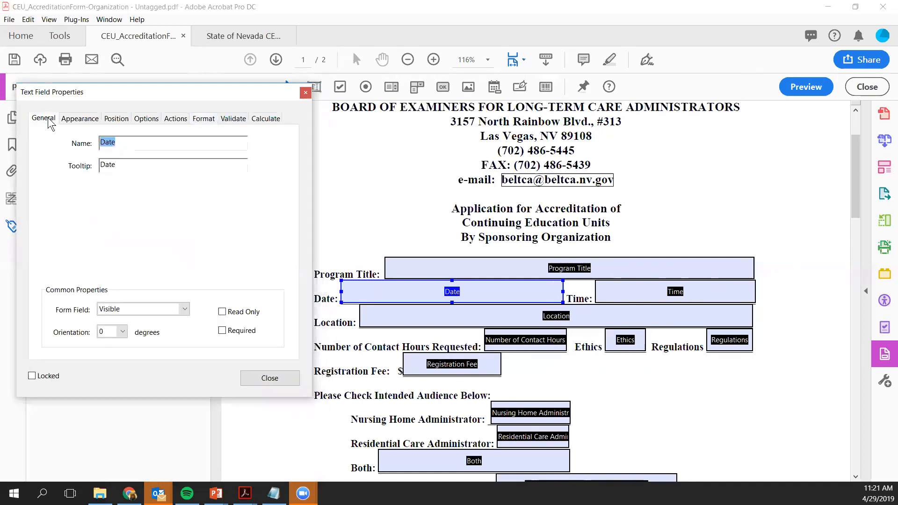
pyautogui.click(131, 167)
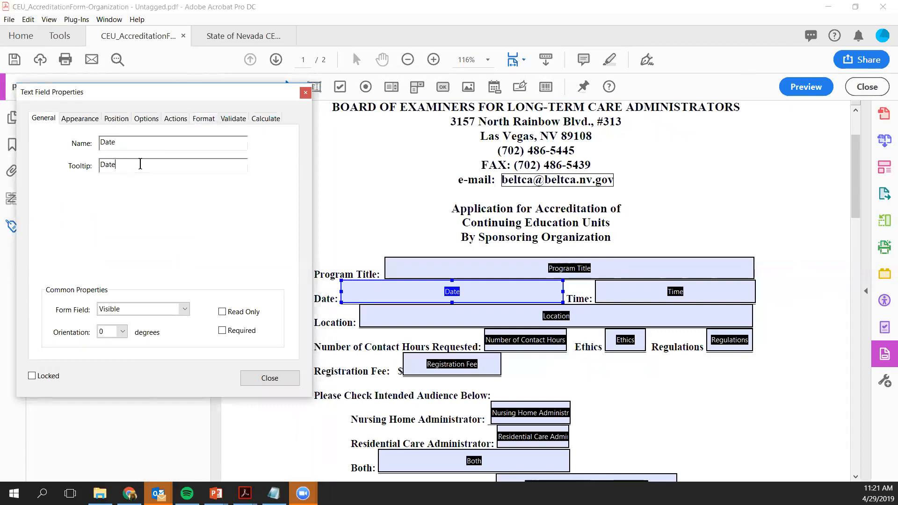
pyautogui.write('(mm/dd/yyyy)')
pyautogui.moveTo(248, 92); pyautogui.dragTo(233, 51)
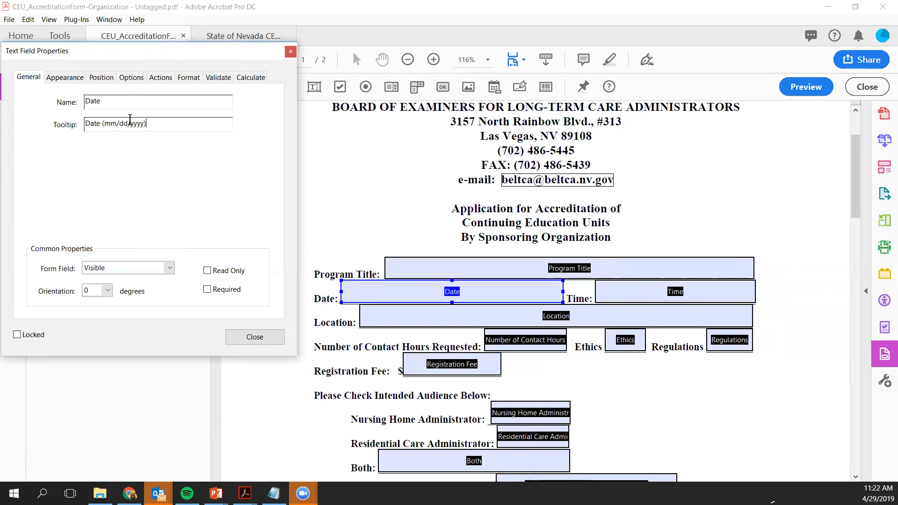
# Check the names and tooltips of the Location, Time and Nursing Home Administrator fields
pyautogui.keyDown('shift'); pyautogui.click(654, 288); pyautogui.keyUp('shift')
pyautogui.click(653, 296)
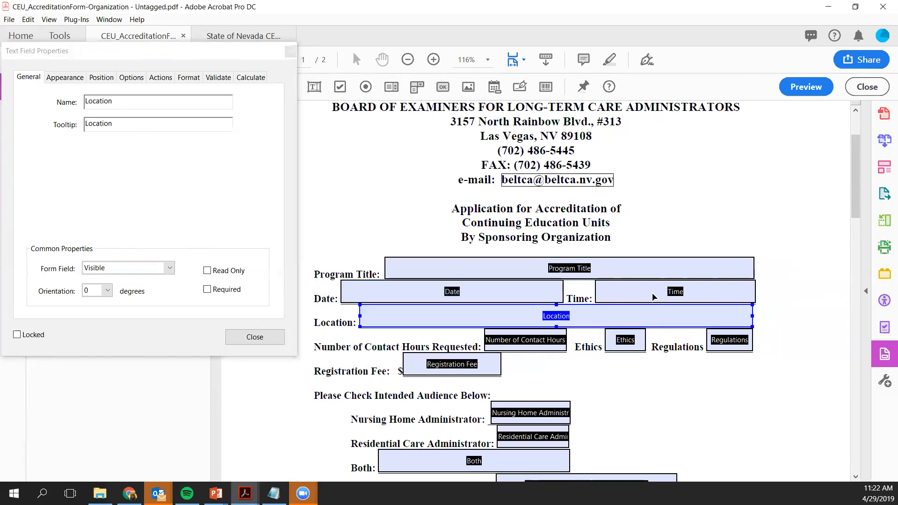
pyautogui.click(635, 294)
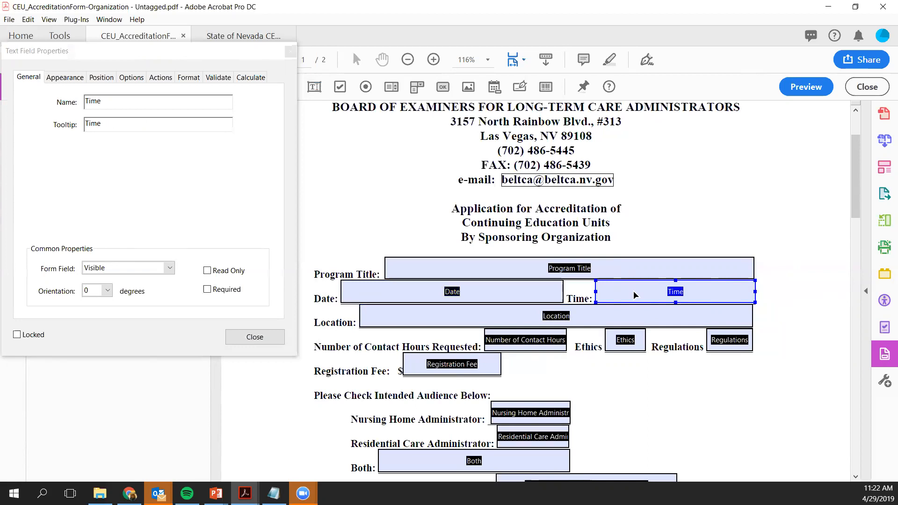
pyautogui.scroll(-5, 417, 187)
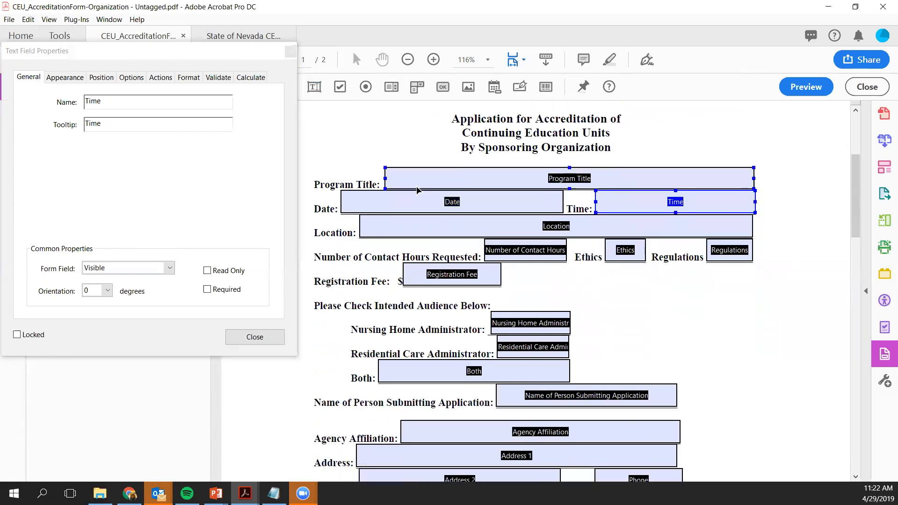
pyautogui.scroll(-4, 418, 190)
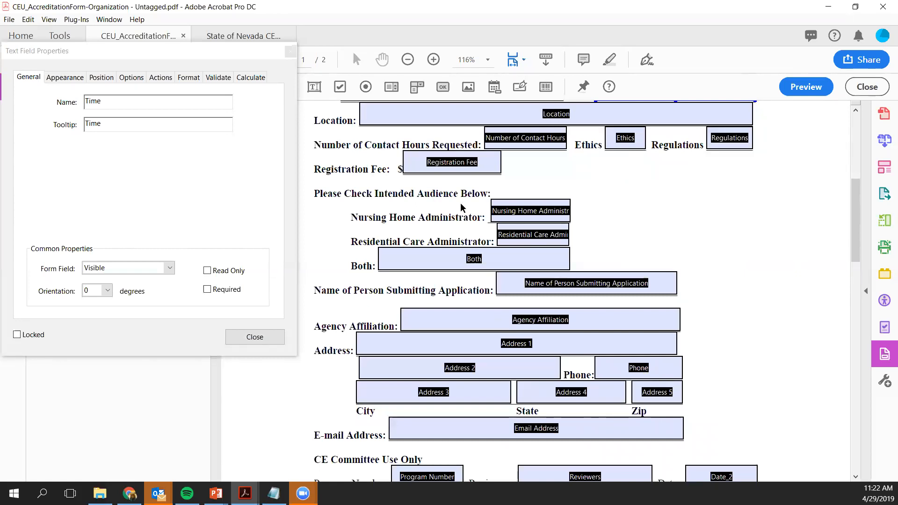
pyautogui.click(498, 202)
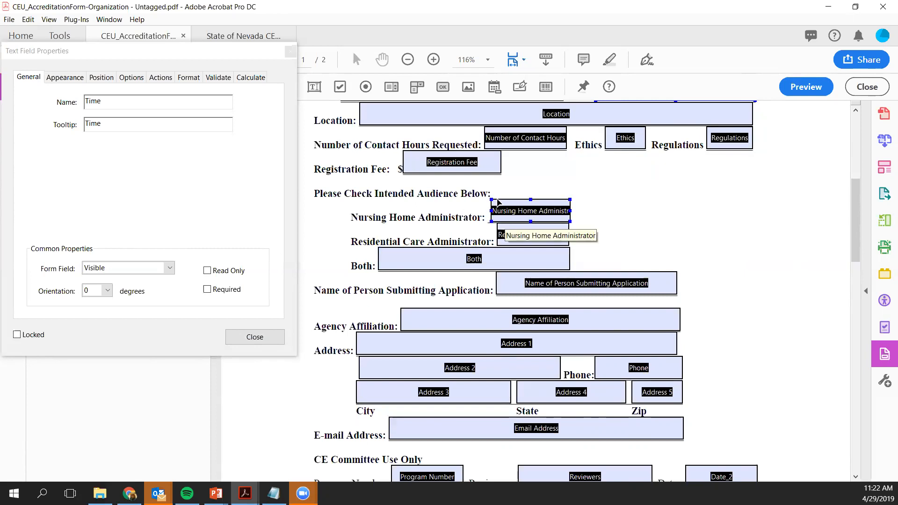
pyautogui.doubleClick(498, 202)
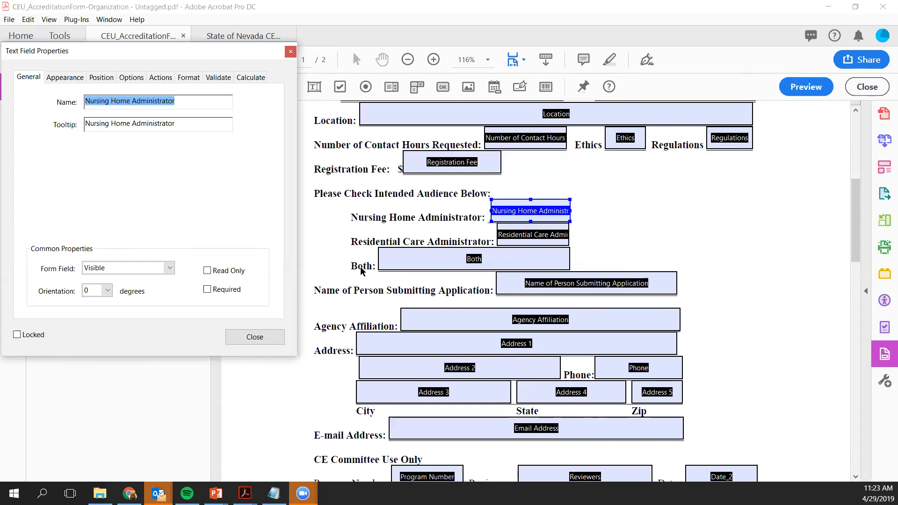
# Delete the Nursing Home Administrator, Residential Care Administrator and Both text fields under the intended audience heading
pyautogui.click(270, 336)
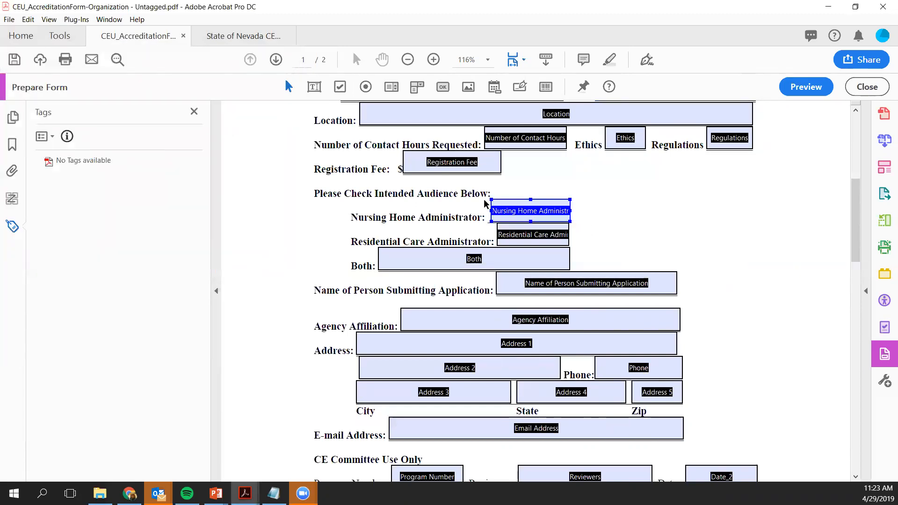
pyautogui.keyDown('ctrl'); pyautogui.click(519, 259); pyautogui.keyUp('ctrl')
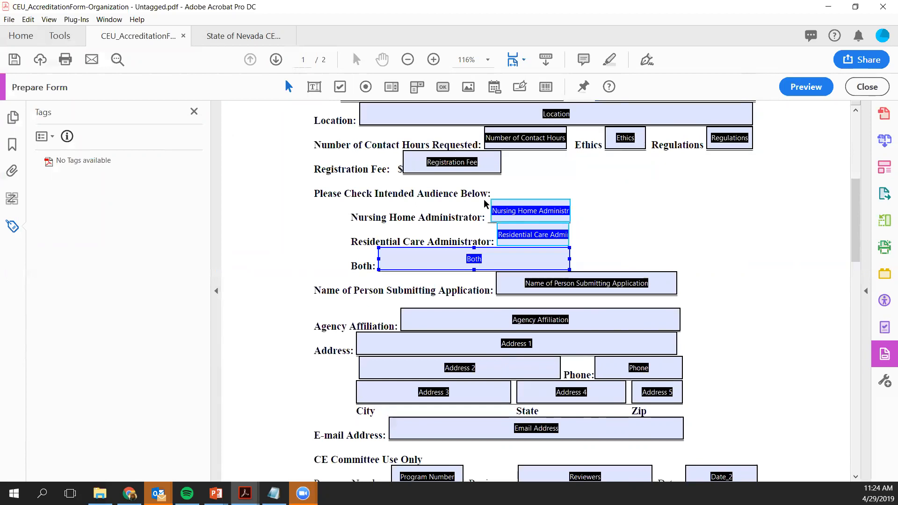
pyautogui.press('Delete')
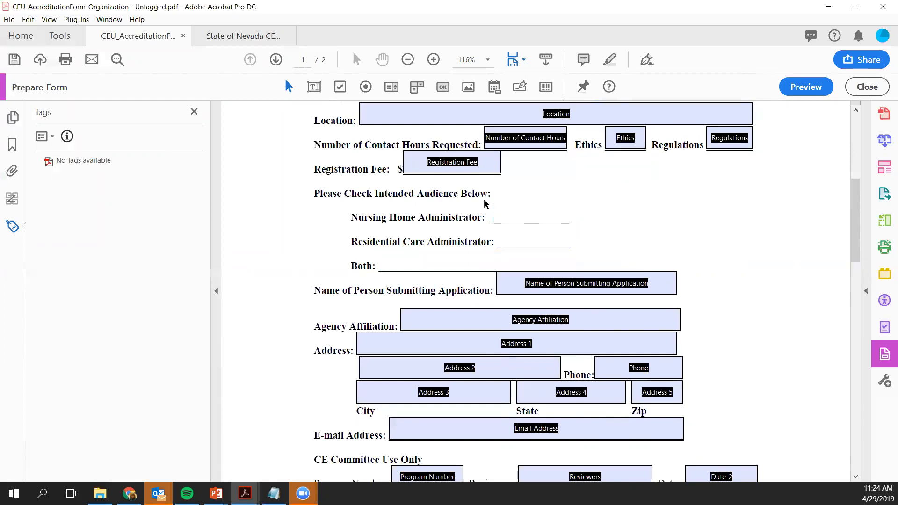
# Place a radio button on the Nursing Home Administrator line and name its group Intended Audience
pyautogui.click(366, 87)
pyautogui.click(533, 216)
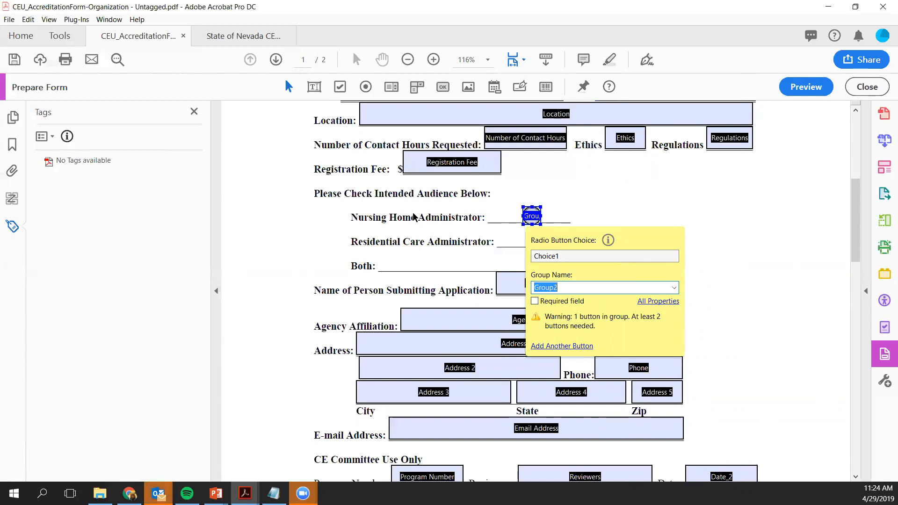
pyautogui.press('Right')
pyautogui.hotkey('ctrl', 'a')
pyautogui.write('Intended Audience')
pyautogui.press('Return')
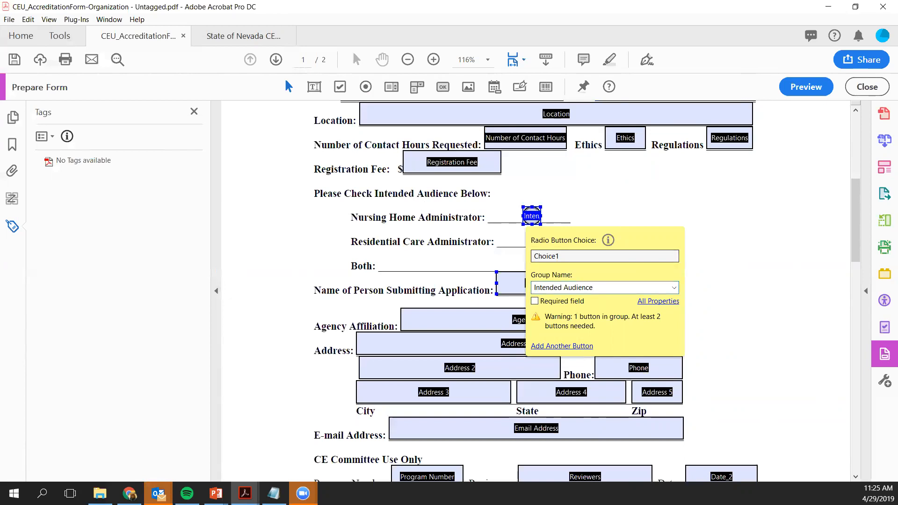
# Set the new radio button's choice to Nursing Home Administrator
pyautogui.moveTo(562, 257); pyautogui.dragTo(534, 256)
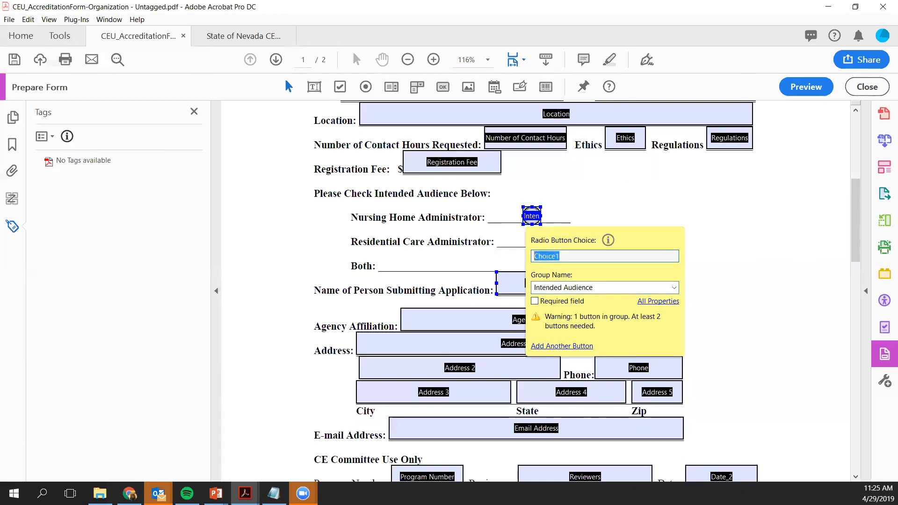
pyautogui.write('B')
pyautogui.press('BackSpace')
pyautogui.write('Nursing Home Administrator')
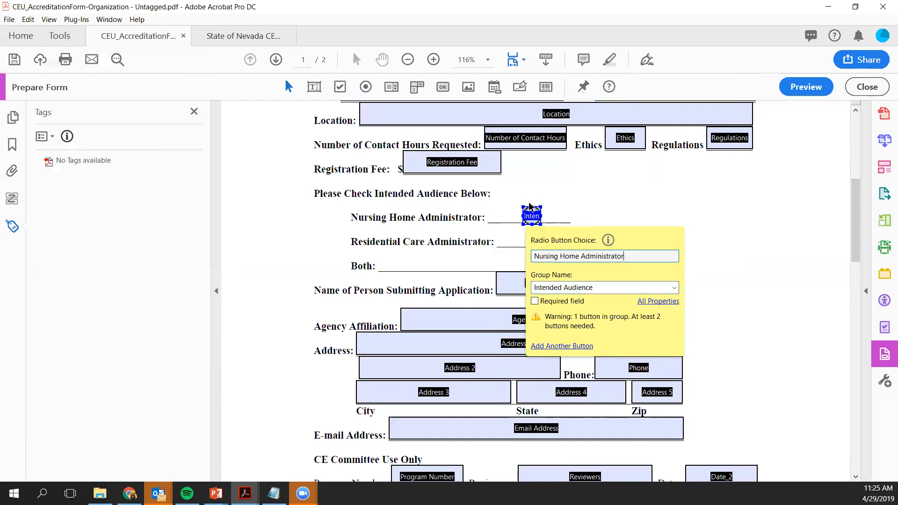
# Add a second Intended Audience radio button on the Residential Care Administrator line with the choice Residential Care Administrator
pyautogui.click(562, 345)
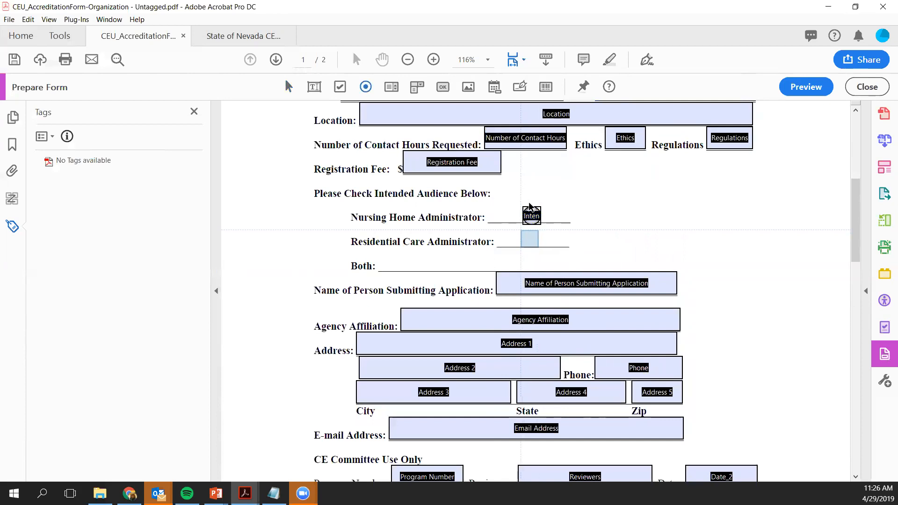
pyautogui.click(521, 229)
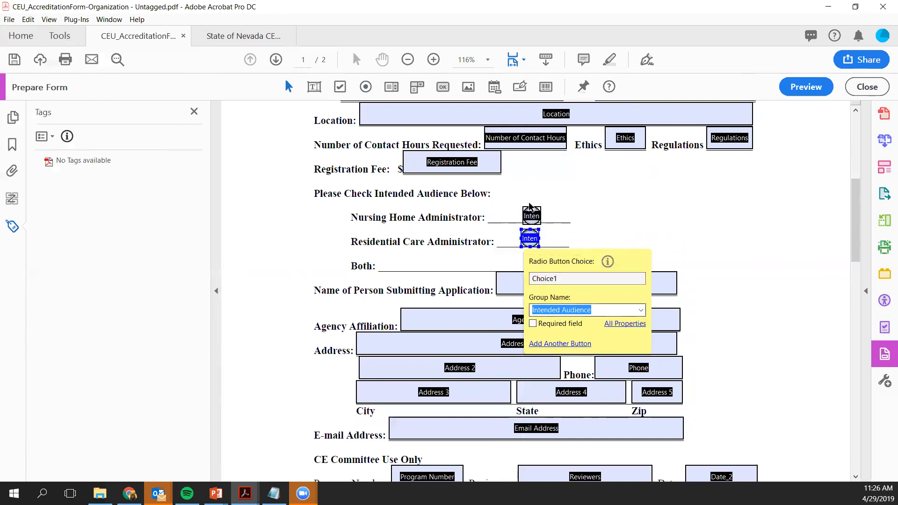
pyautogui.hotkey('shift', 'Tab')
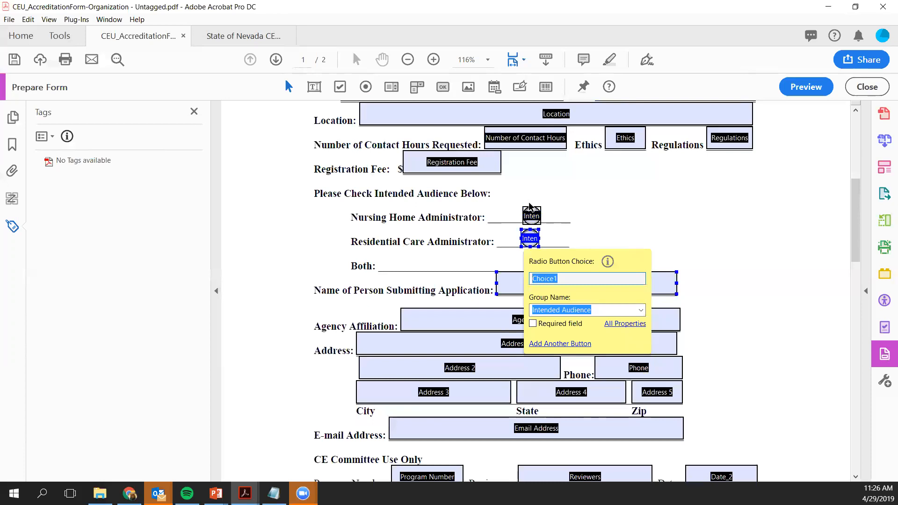
pyautogui.write('res')
pyautogui.press('BackSpace')
pyautogui.press('BackSpace')
pyautogui.press('BackSpace')
pyautogui.write('Residential Care Admini')
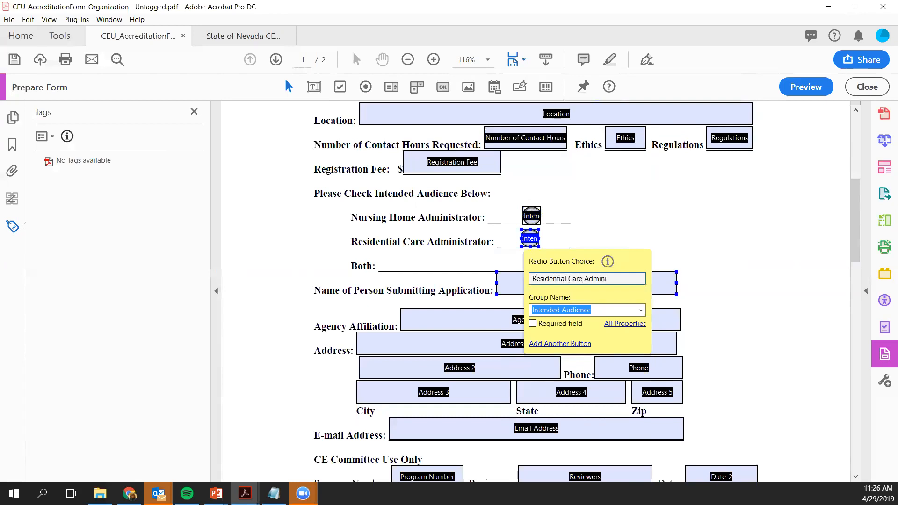
pyautogui.write('strator')
# Add a third Intended Audience radio button on the Both line with the choice Both
pyautogui.click(576, 344)
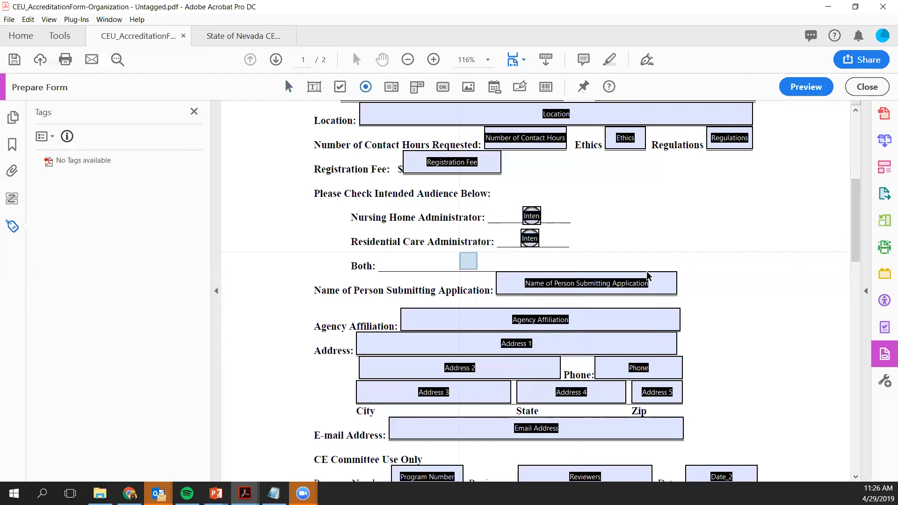
pyautogui.click(469, 261)
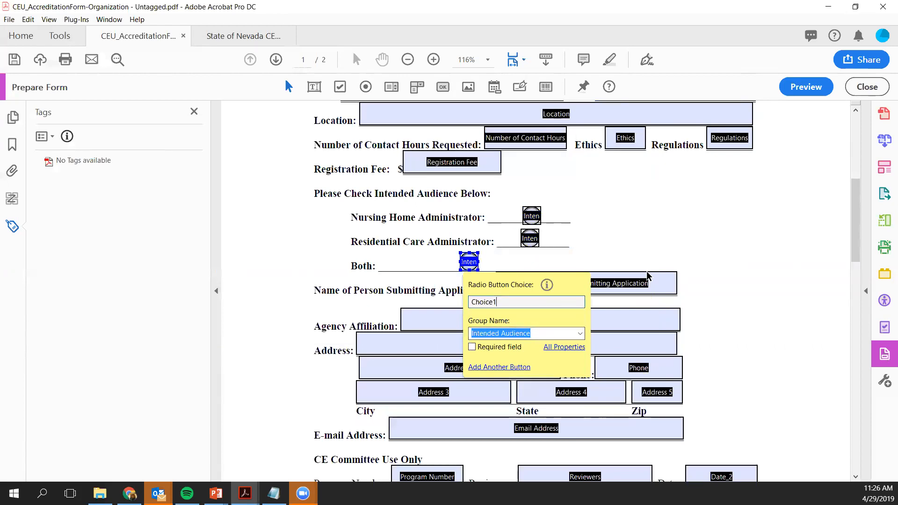
pyautogui.write('Both')
pyautogui.click(726, 269)
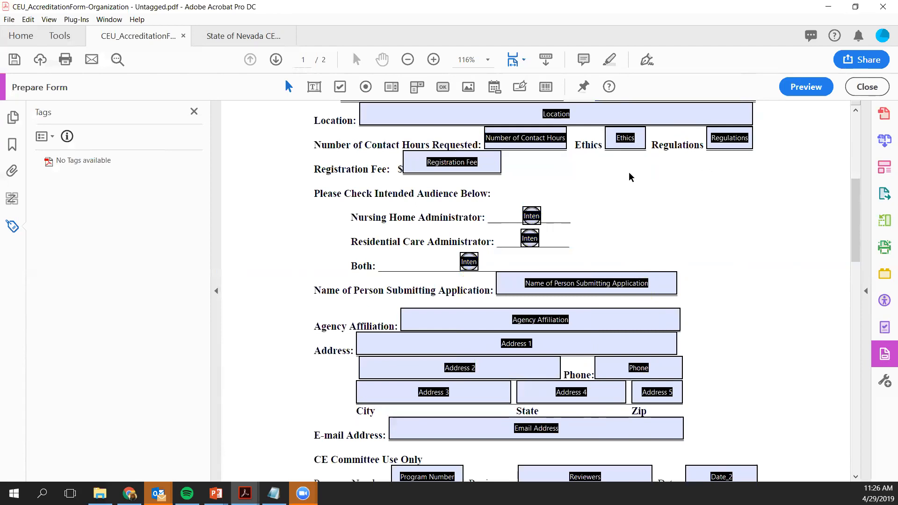
# Align the three Intended Audience radio buttons in one column on their vertical centers
pyautogui.click(866, 292)
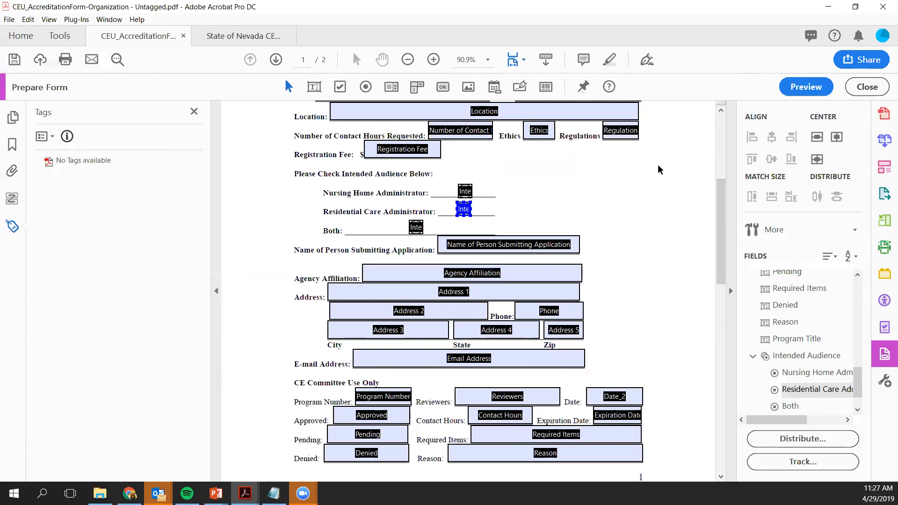
pyautogui.keyDown('shift'); pyautogui.click(415, 227); pyautogui.keyUp('shift')
pyautogui.keyDown('shift'); pyautogui.click(466, 191); pyautogui.keyUp('shift')
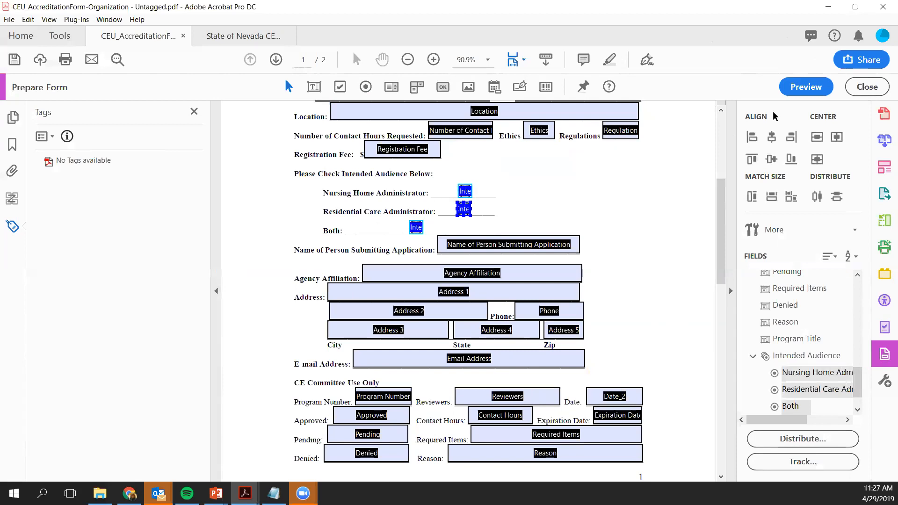
pyautogui.click(772, 140)
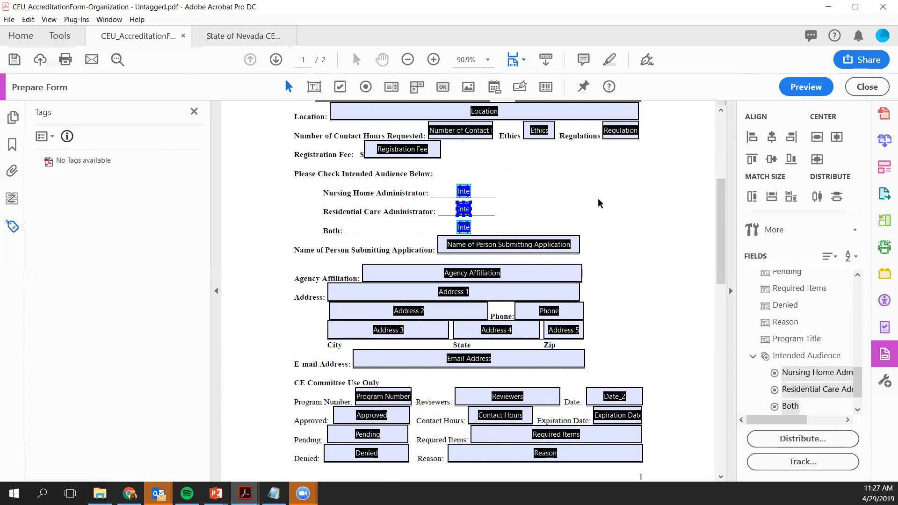
pyautogui.click(644, 197)
# Rename the Address 3 field above the City label as City
pyautogui.scroll(-1, 629, 232)
pyautogui.scroll(-3, 629, 238)
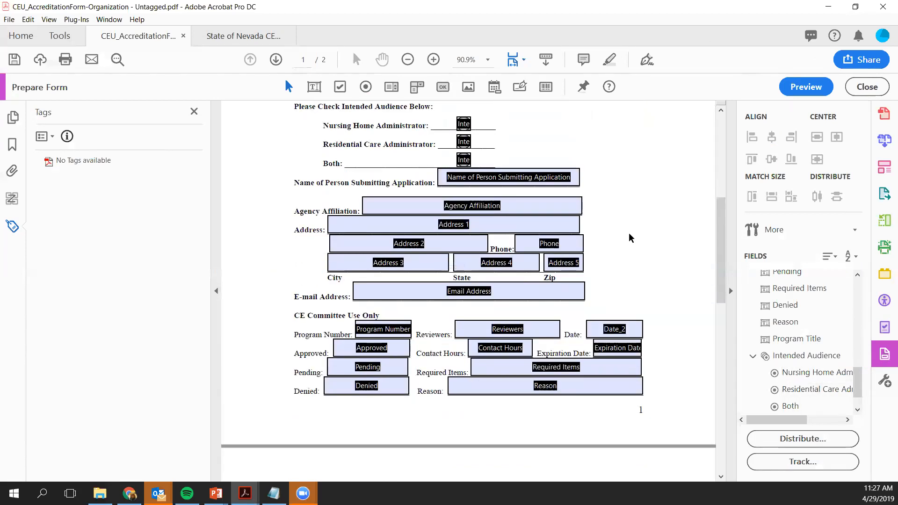
pyautogui.click(368, 201)
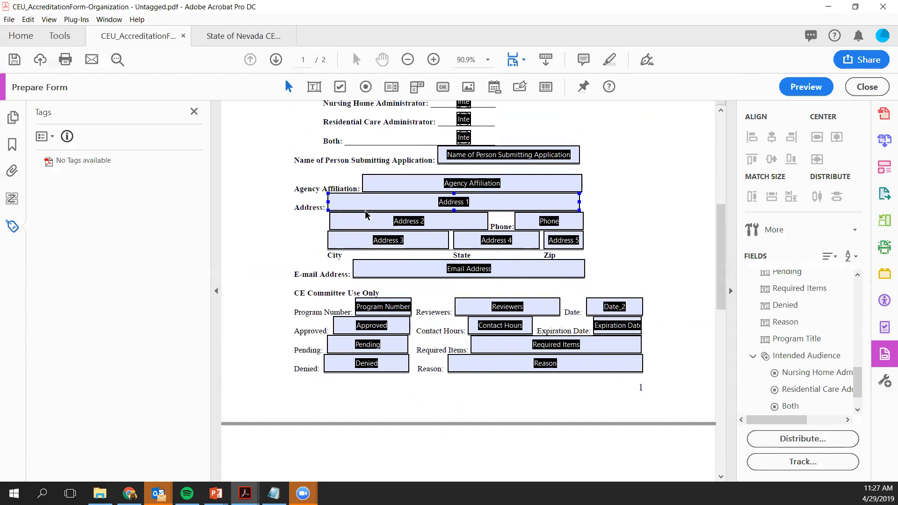
pyautogui.click(430, 233)
pyautogui.press('Tab')
pyautogui.click(645, 299)
pyautogui.click(429, 199)
pyautogui.click(383, 228)
pyautogui.doubleClick(355, 244)
pyautogui.click(131, 101)
pyautogui.moveTo(131, 101); pyautogui.dragTo(46, 87)
pyautogui.write('City')
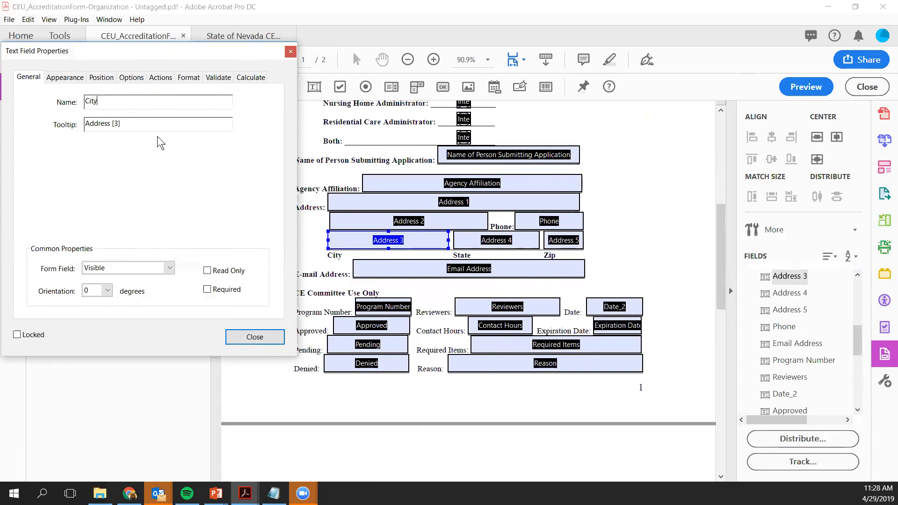
# Replace the City field's tooltip with City
pyautogui.press('Tab')
pyautogui.moveTo(116, 106); pyautogui.dragTo(84, 103)
pyautogui.hotkey('ctrl', 'c')
pyautogui.moveTo(124, 125); pyautogui.dragTo(85, 124)
pyautogui.hotkey('ctrl', 'v')
pyautogui.write('C')
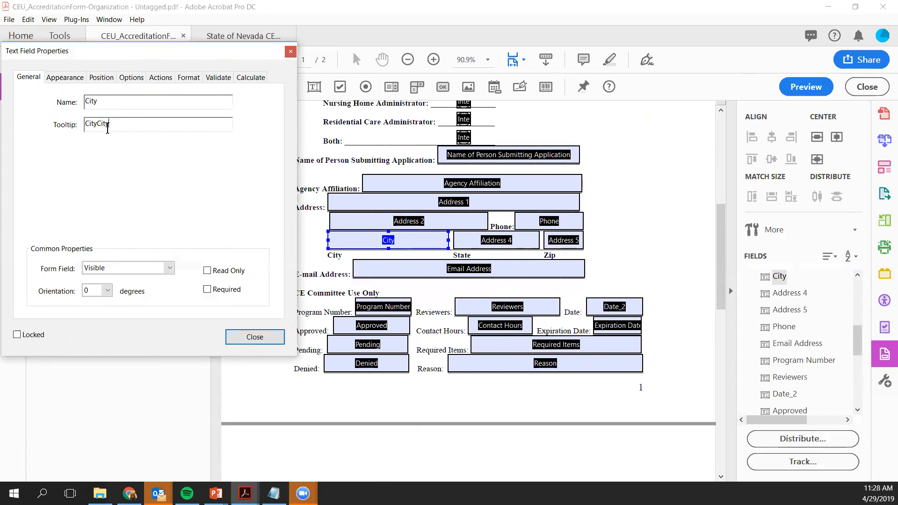
pyautogui.press('BackSpace')
# Change both the name and the tooltip of the Address 4 field to State
pyautogui.click(497, 241)
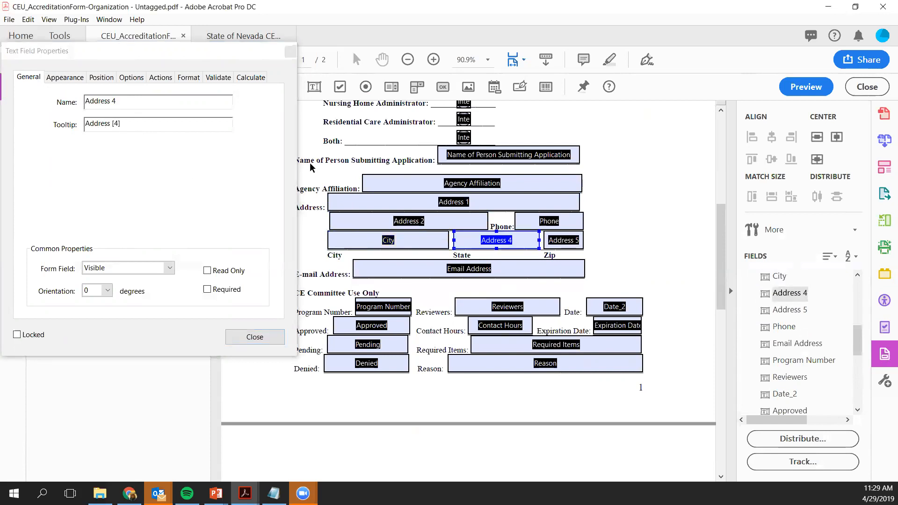
pyautogui.doubleClick(134, 101)
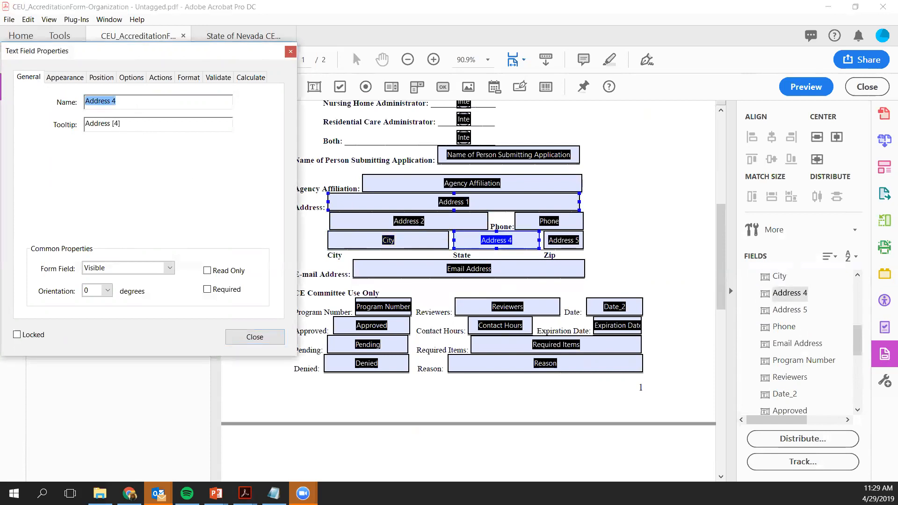
pyautogui.write('State')
pyautogui.press('Tab')
pyautogui.write('Sa')
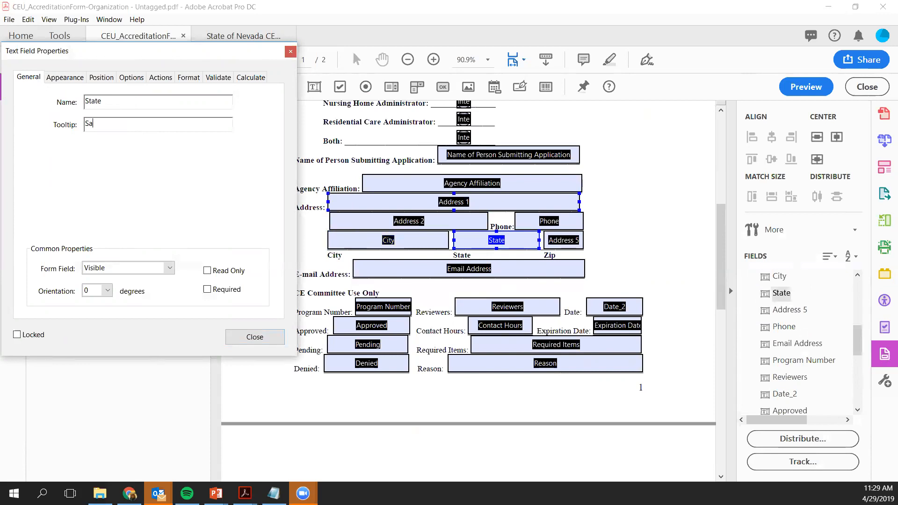
pyautogui.press('BackSpace')
pyautogui.write('tate')
# Rename the Address 5 field as Zip and set its tooltip to Zip Code
pyautogui.click(559, 240)
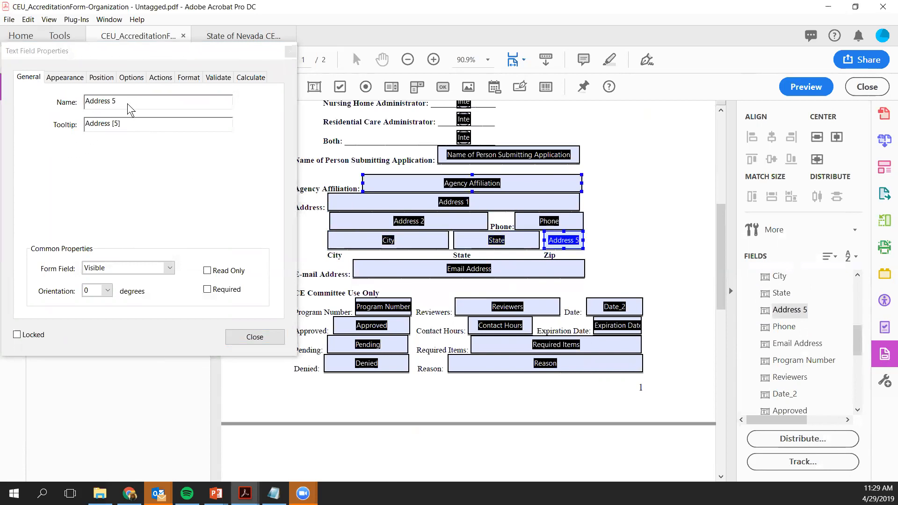
pyautogui.moveTo(128, 105); pyautogui.dragTo(14, 80)
pyautogui.write('Z')
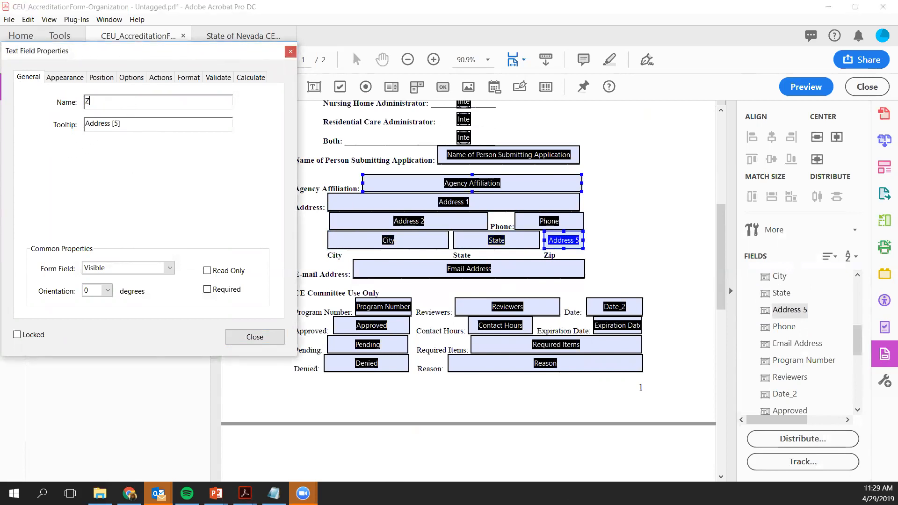
pyautogui.write('ip')
pyautogui.press('Tab')
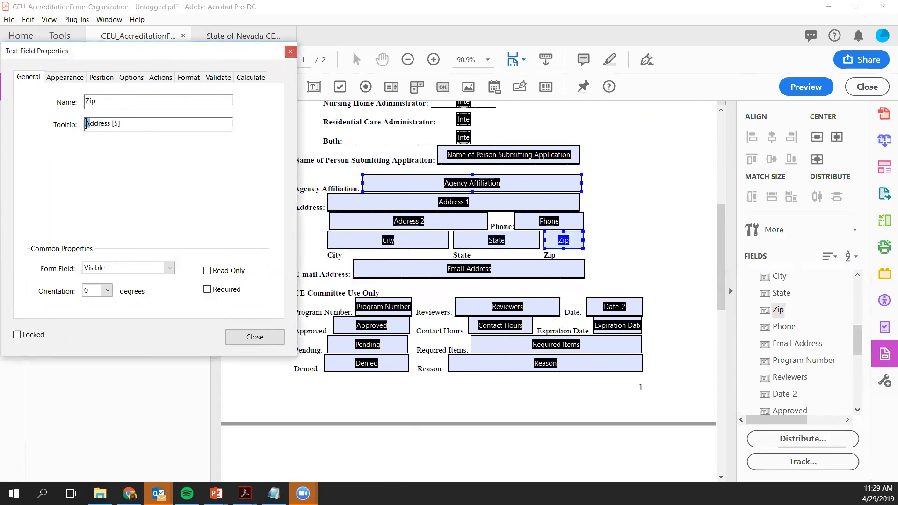
pyautogui.write('Zip')
pyautogui.write('Code')
pyautogui.click(276, 336)
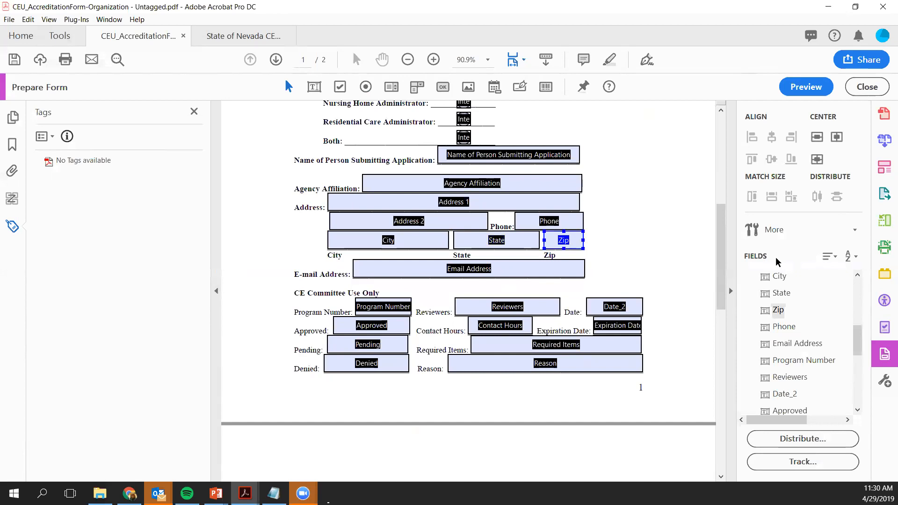
# Collapse the Intended Audience group in the field order and move it up between Contact Hours and Expiration Date
pyautogui.click(855, 347)
pyautogui.moveTo(855, 347); pyautogui.dragTo(854, 401)
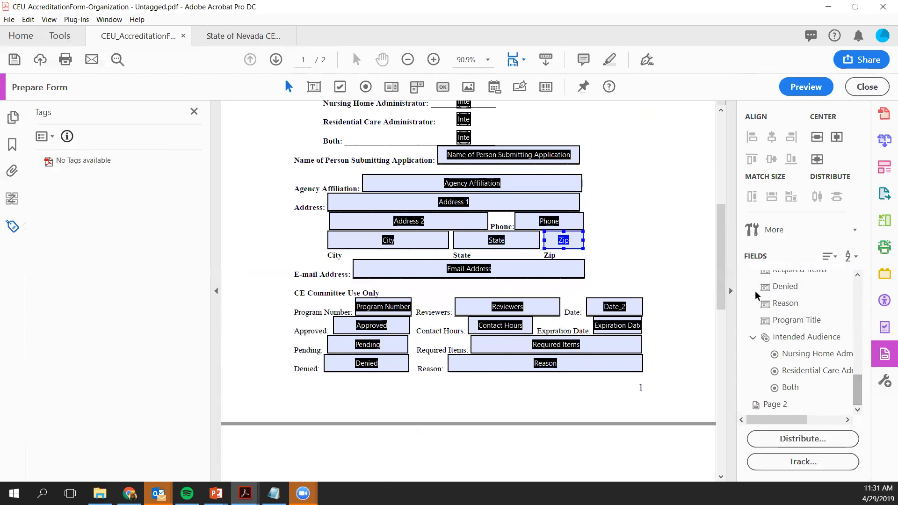
pyautogui.moveTo(722, 286); pyautogui.dragTo(721, 223)
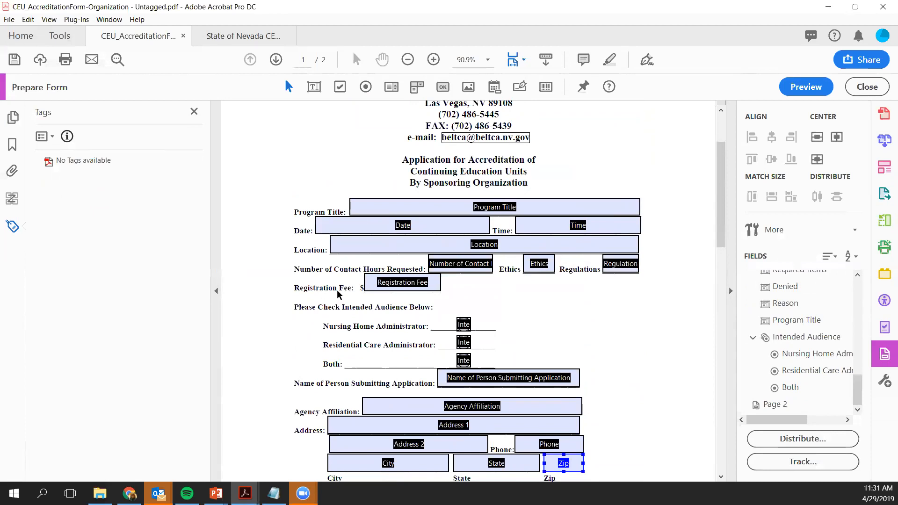
pyautogui.click(753, 337)
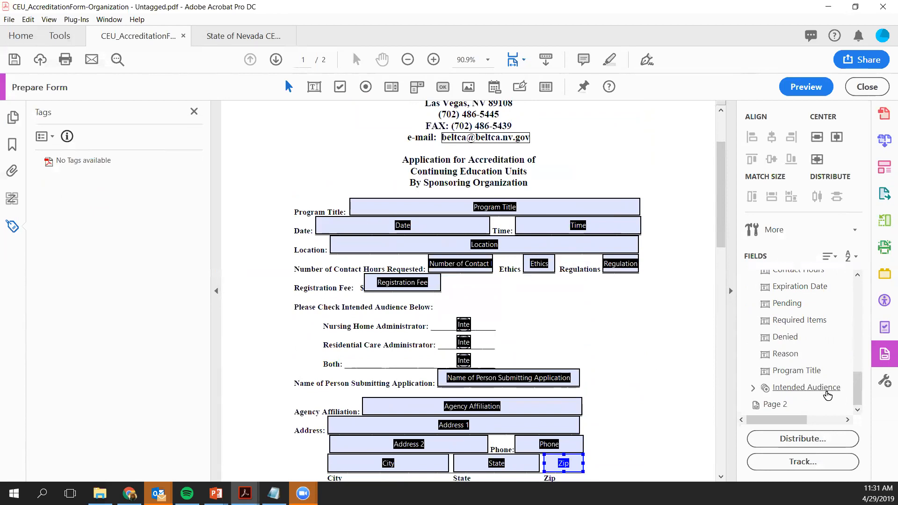
pyautogui.moveTo(827, 388); pyautogui.dragTo(806, 276)
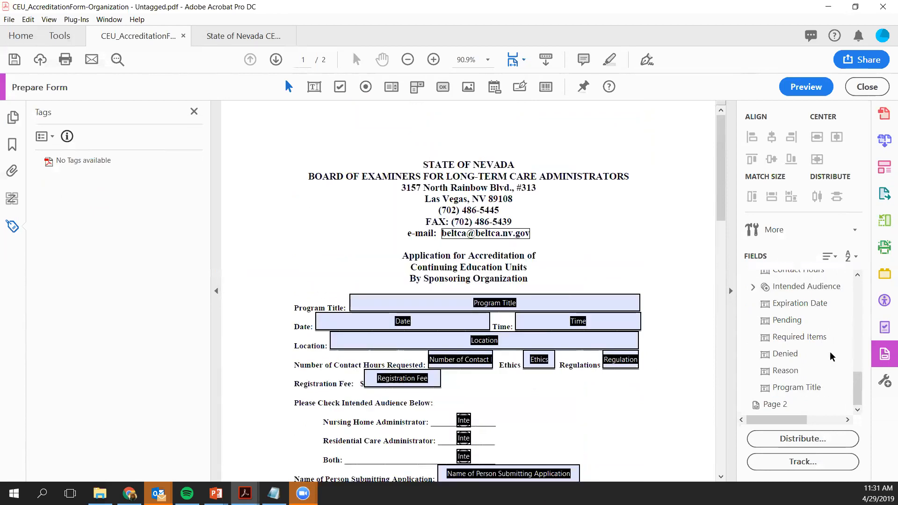
# Move the Intended Audience group up the field order to sit between Registration Fee and Name of Person Submitting Application
pyautogui.scroll(3, 843, 391)
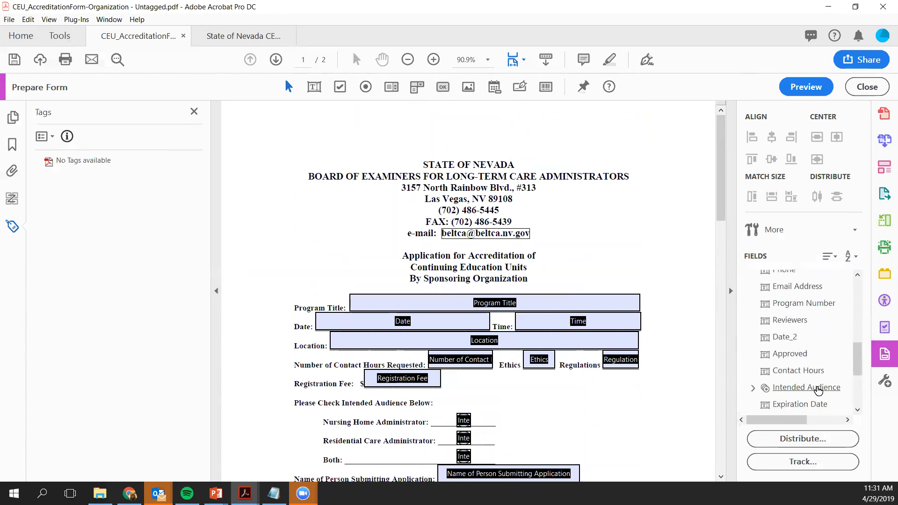
pyautogui.moveTo(818, 389); pyautogui.dragTo(807, 323)
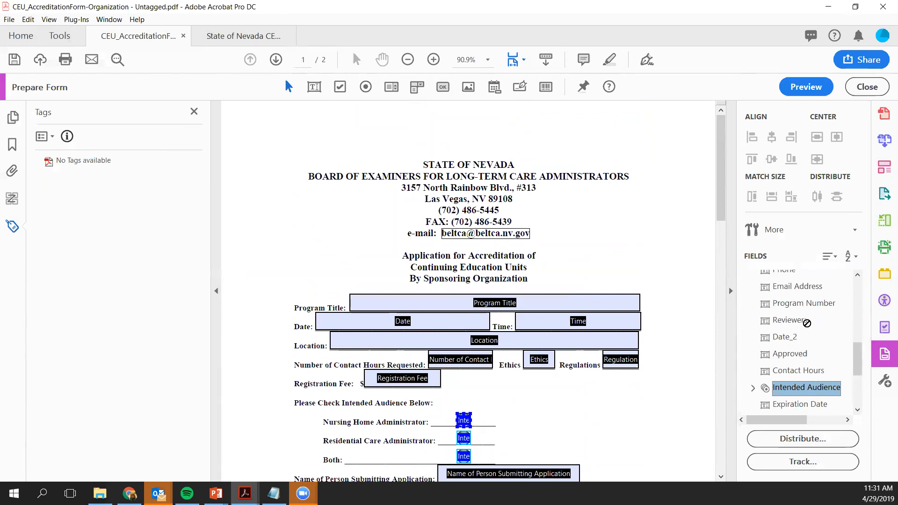
pyautogui.moveTo(807, 322)
pyautogui.mouseDown()
pyautogui.moveTo(808, 354)
pyautogui.moveTo(828, 363)
pyautogui.moveTo(806, 327)
pyautogui.mouseUp()
pyautogui.moveTo(796, 387); pyautogui.dragTo(795, 313)
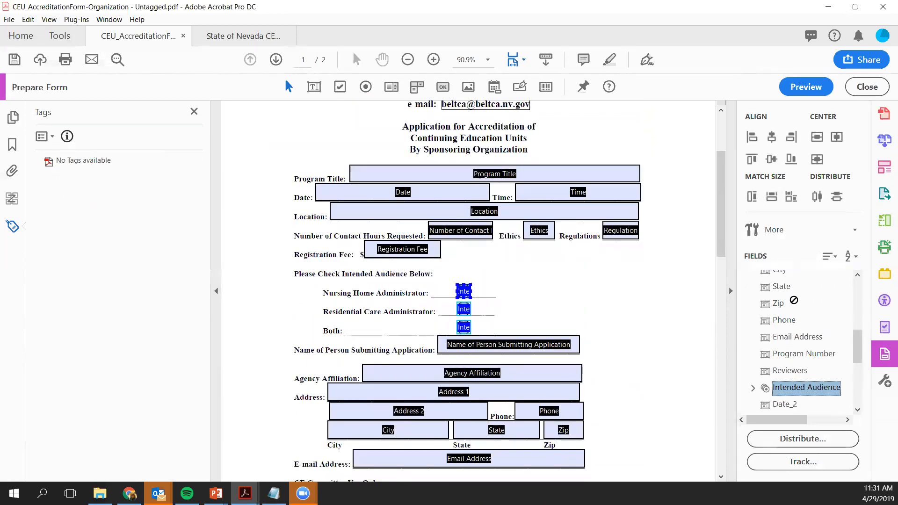
pyautogui.rightClick(808, 393)
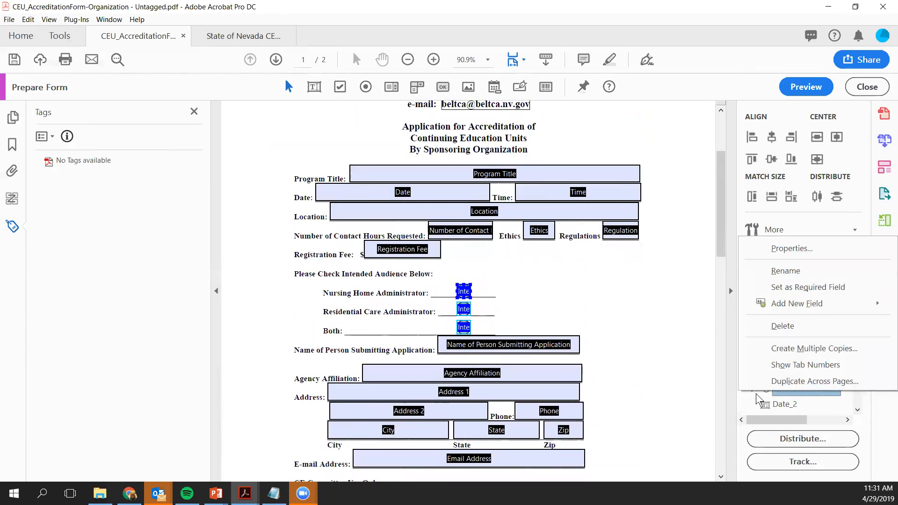
pyautogui.click(743, 394)
pyautogui.moveTo(801, 391); pyautogui.dragTo(793, 329)
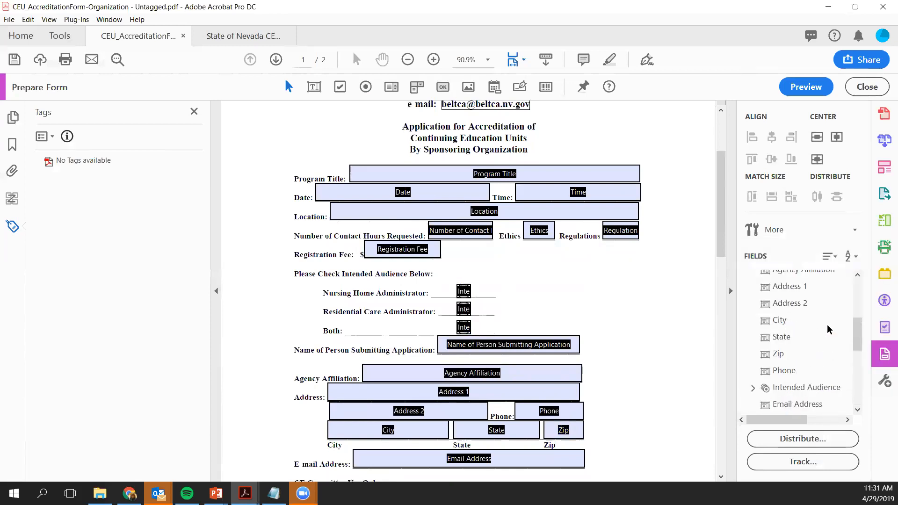
pyautogui.moveTo(802, 397); pyautogui.dragTo(785, 310)
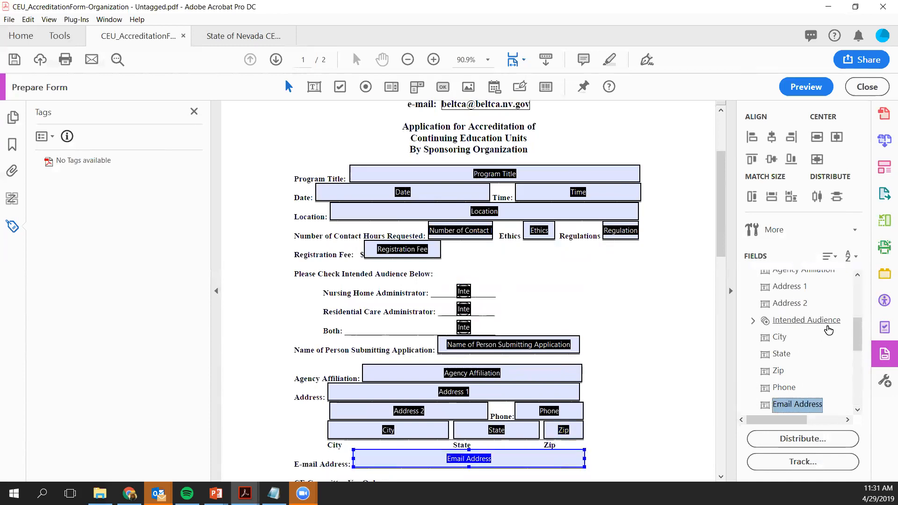
pyautogui.scroll(1, 824, 351)
pyautogui.scroll(-1, 817, 376)
pyautogui.click(818, 372)
pyautogui.moveTo(818, 312); pyautogui.dragTo(810, 293)
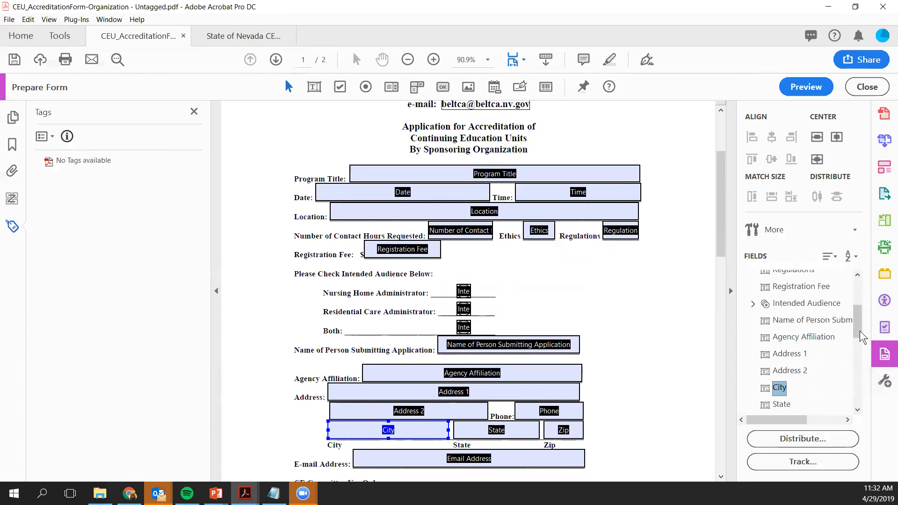
# Check the order of the fields from Address 1 through Phone against their positions on the form
pyautogui.moveTo(861, 327); pyautogui.dragTo(856, 347)
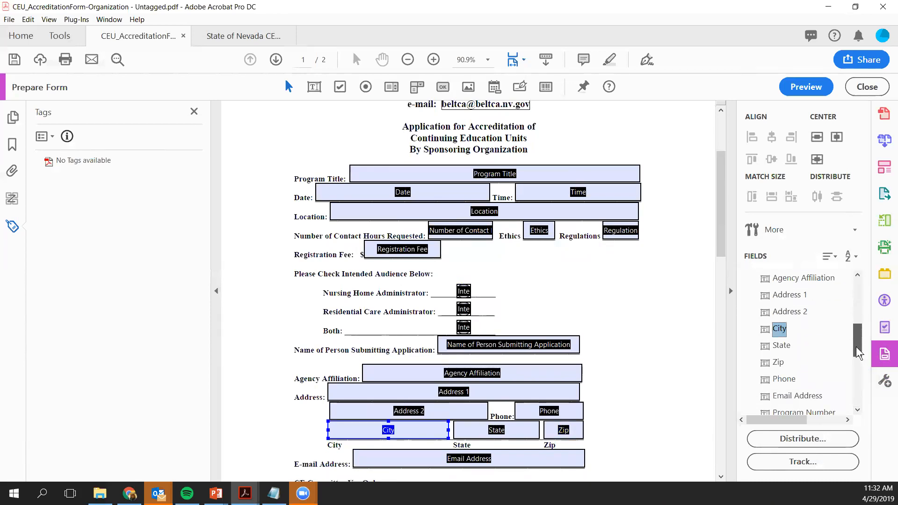
pyautogui.click(787, 295)
pyautogui.click(786, 312)
pyautogui.click(780, 329)
pyautogui.click(781, 346)
pyautogui.click(778, 364)
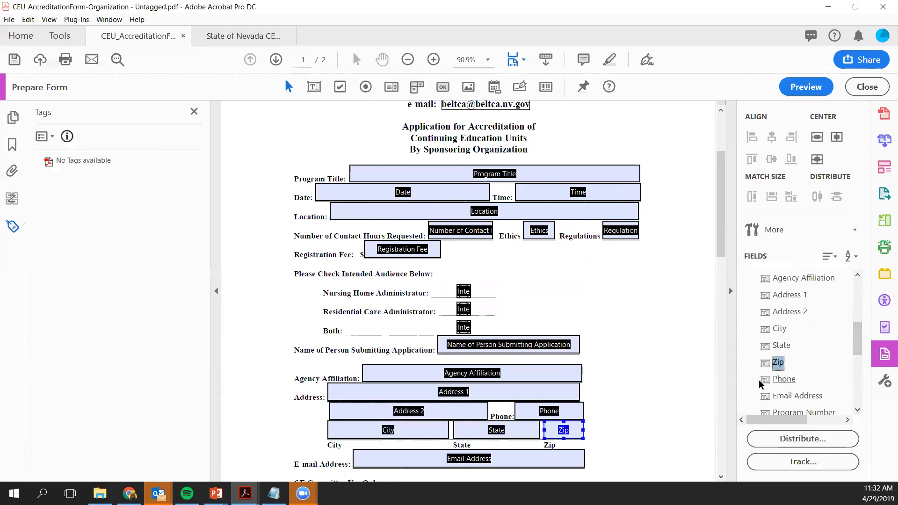
pyautogui.click(630, 395)
pyautogui.scroll(-4, 632, 391)
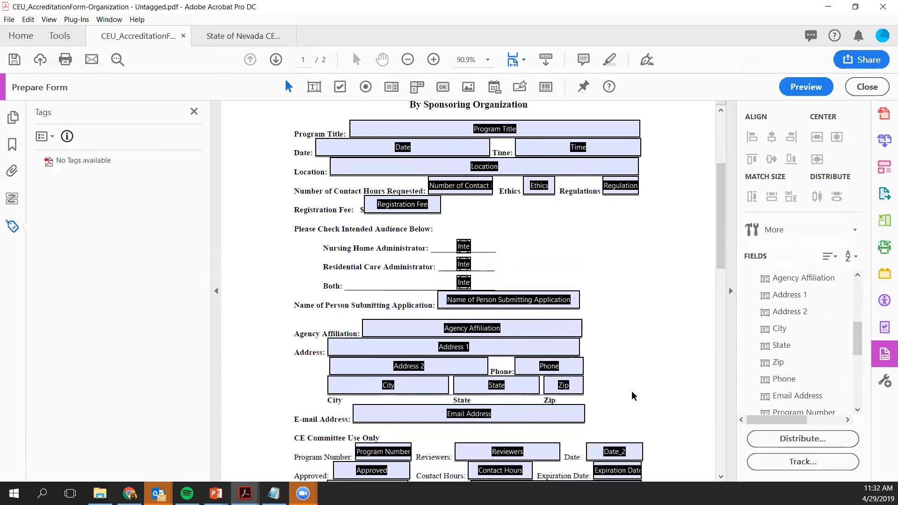
pyautogui.press('Tab')
pyautogui.press('Tab')
pyautogui.press('Tab')
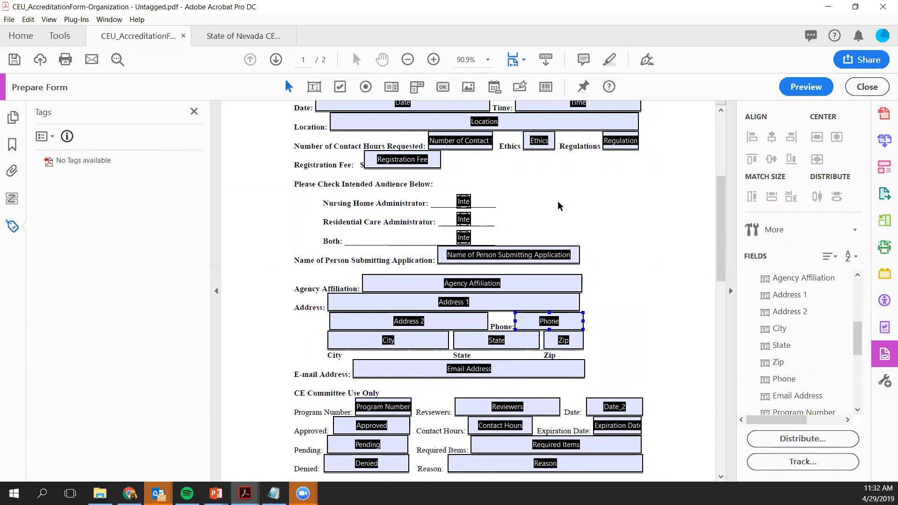
pyautogui.click(557, 201)
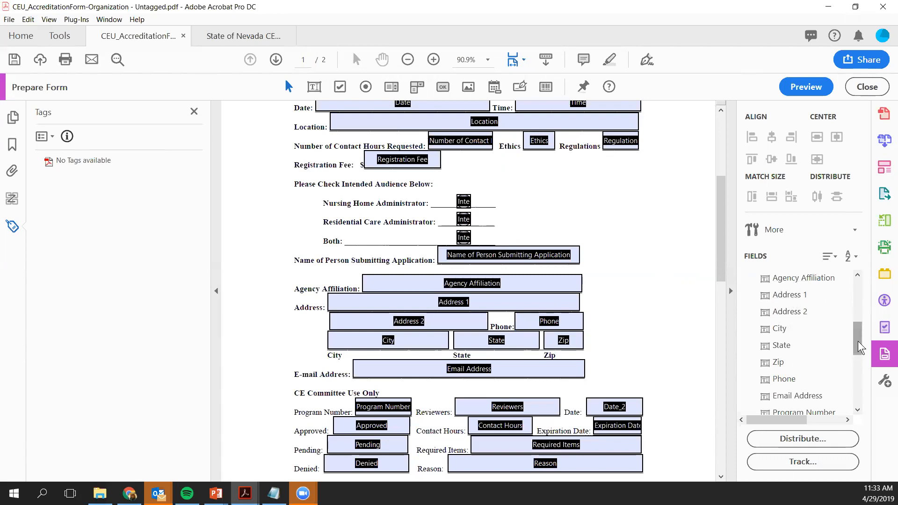
# Preview the form from its beginning and test which field receives keyboard focus first
pyautogui.click(812, 90)
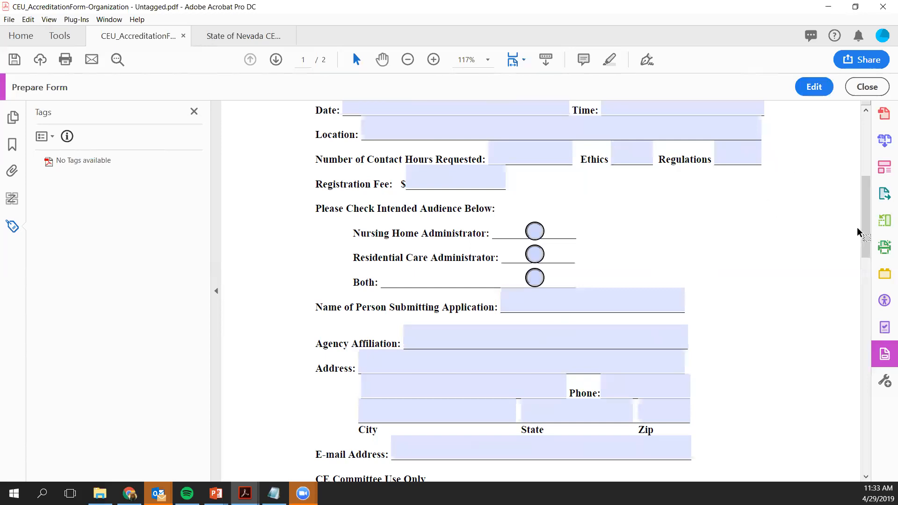
pyautogui.moveTo(866, 232); pyautogui.dragTo(868, 173)
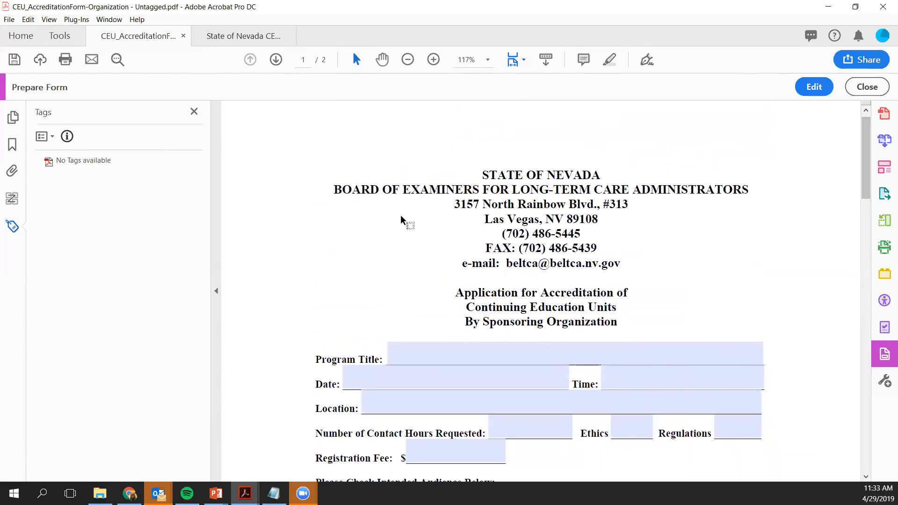
pyautogui.press('Tab')
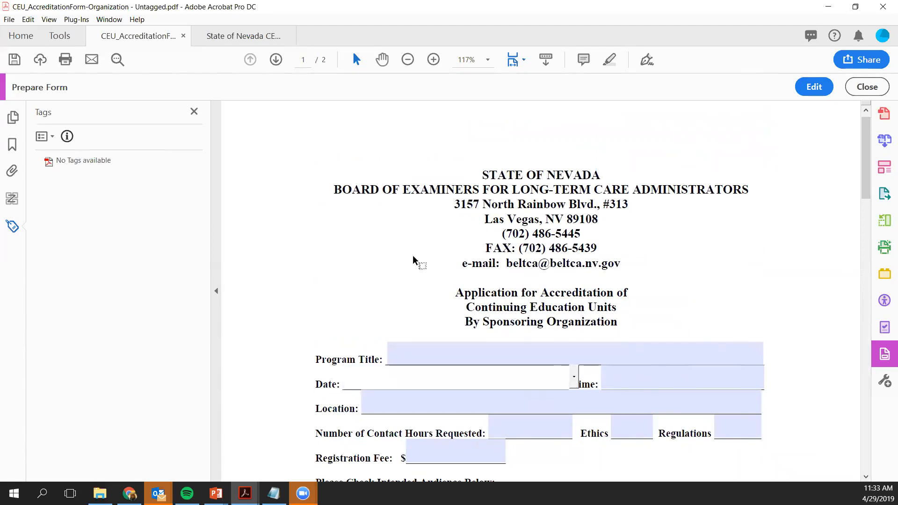
pyautogui.click(426, 351)
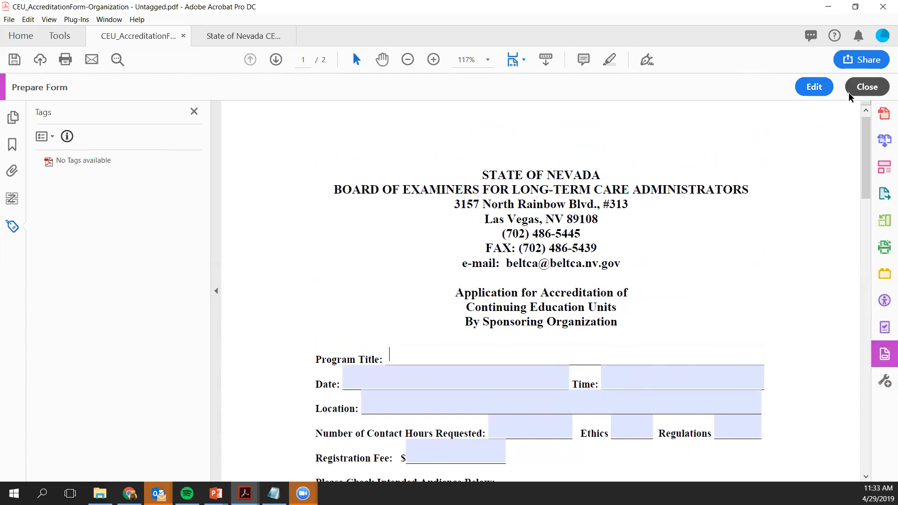
# Reopen the form for field editing and move Program Title up the field order between Date_2 and Approved
pyautogui.click(869, 88)
pyautogui.click(812, 363)
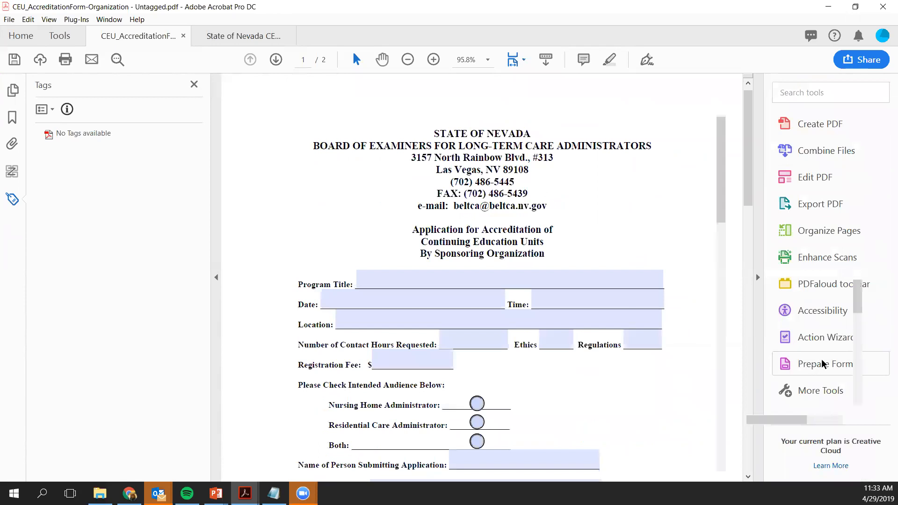
pyautogui.moveTo(859, 300); pyautogui.dragTo(860, 396)
pyautogui.moveTo(797, 387); pyautogui.dragTo(811, 299)
pyautogui.moveTo(865, 383); pyautogui.dragTo(863, 377)
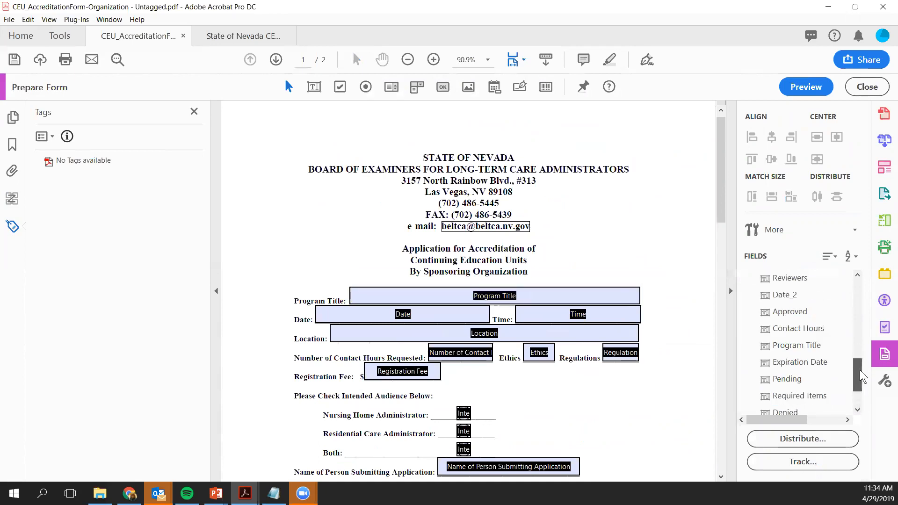
pyautogui.click(809, 345)
pyautogui.moveTo(803, 346); pyautogui.dragTo(794, 305)
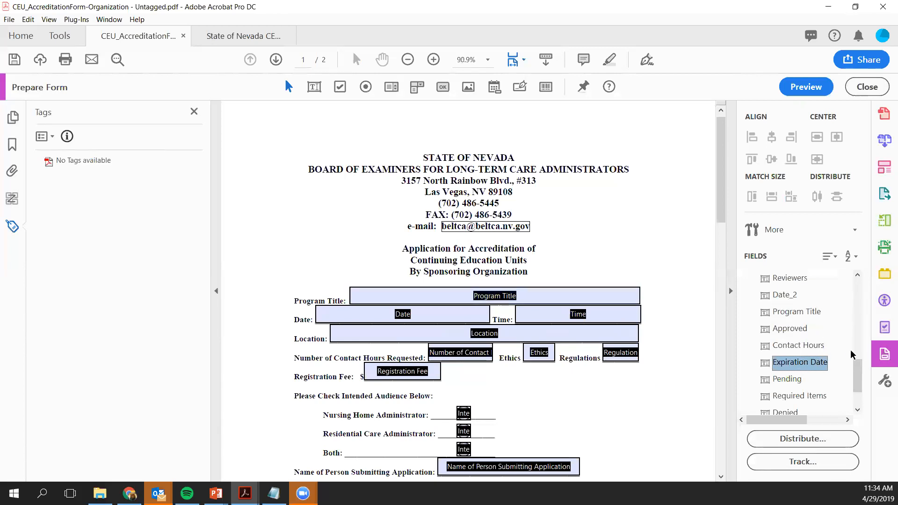
# Move Program Title further up the field order, between Intended Audience and Name of Person Submitting Application
pyautogui.moveTo(859, 372); pyautogui.dragTo(859, 361)
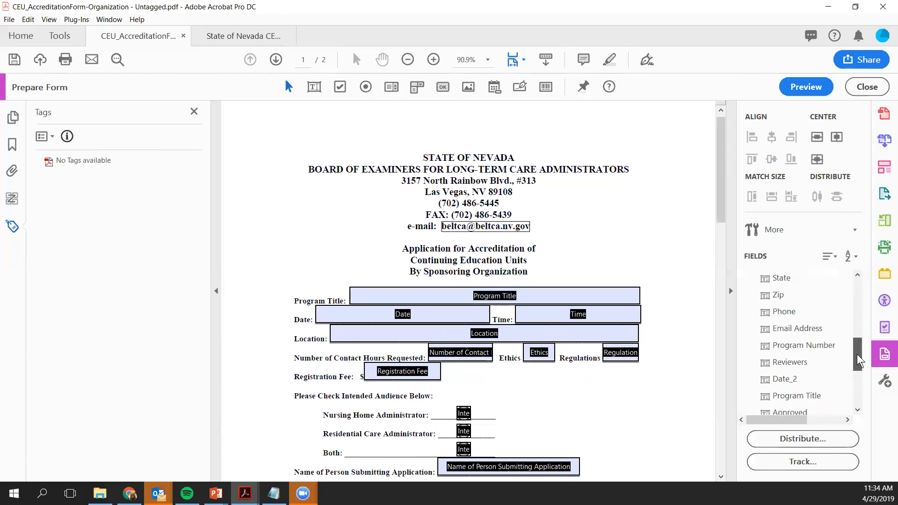
pyautogui.click(805, 397)
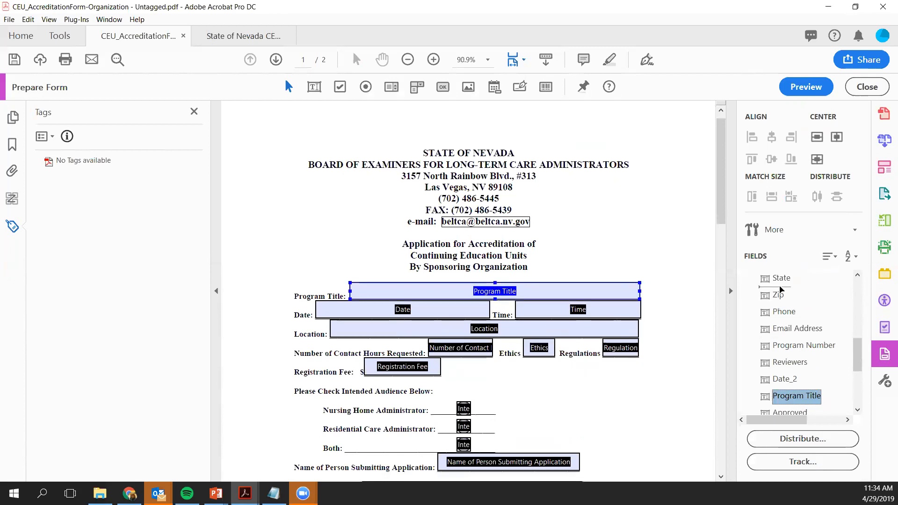
pyautogui.moveTo(781, 290); pyautogui.dragTo(780, 290)
pyautogui.moveTo(864, 367); pyautogui.dragTo(862, 337)
pyautogui.moveTo(807, 396); pyautogui.dragTo(789, 290)
# Move Program Title to the start of page 1's field order, ahead of Date
pyautogui.moveTo(859, 340); pyautogui.dragTo(860, 327)
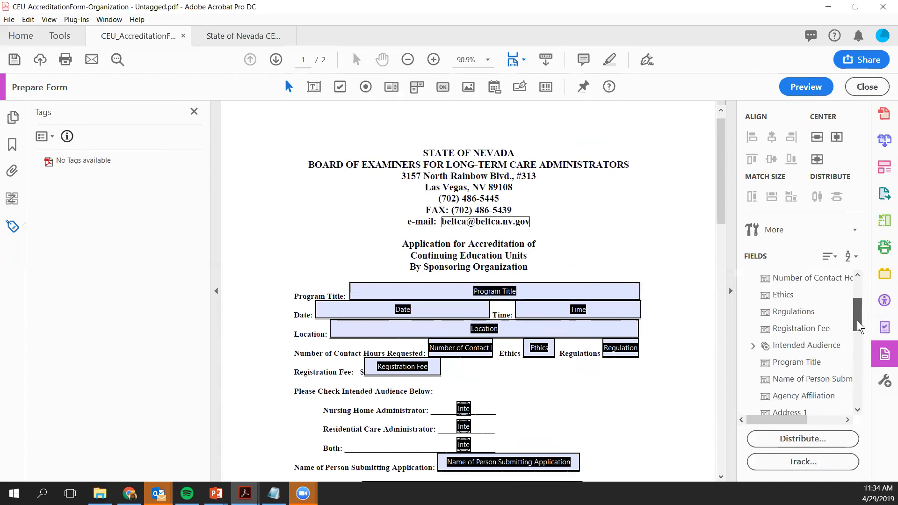
pyautogui.click(795, 362)
pyautogui.moveTo(786, 289); pyautogui.dragTo(787, 289)
pyautogui.click(813, 379)
pyautogui.moveTo(861, 320); pyautogui.dragTo(860, 303)
pyautogui.moveTo(796, 362); pyautogui.dragTo(782, 292)
pyautogui.moveTo(797, 363); pyautogui.dragTo(780, 281)
# Preview the form, advance through Program Title to Date, and enter April 29 2019 as the date
pyautogui.click(819, 88)
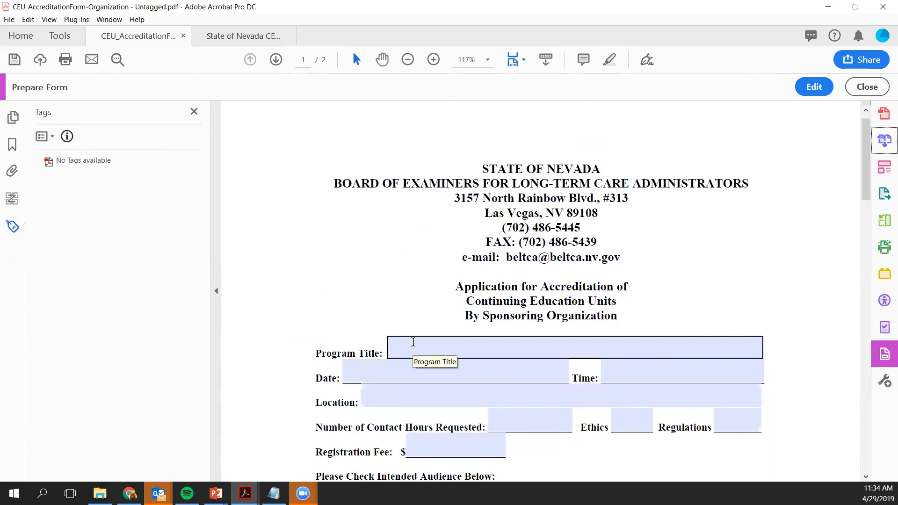
pyautogui.press('Tab')
pyautogui.press('Tab')
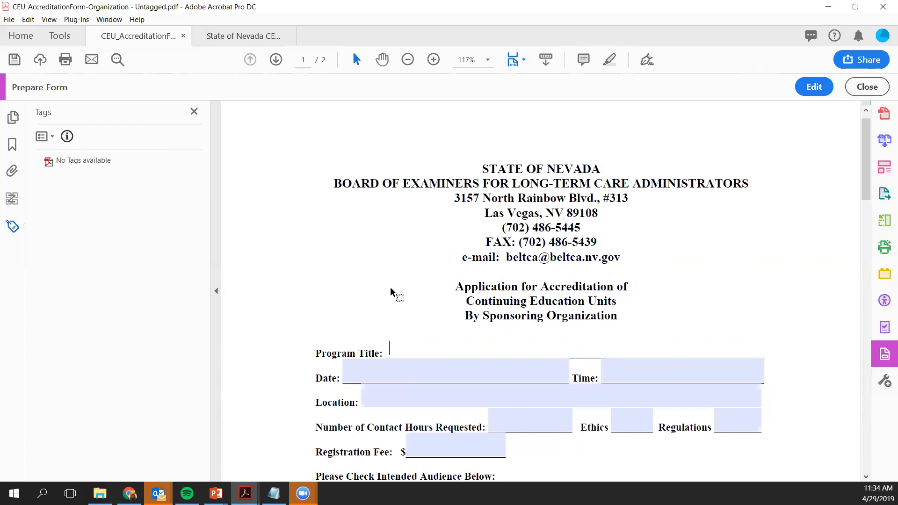
pyautogui.press('Tab')
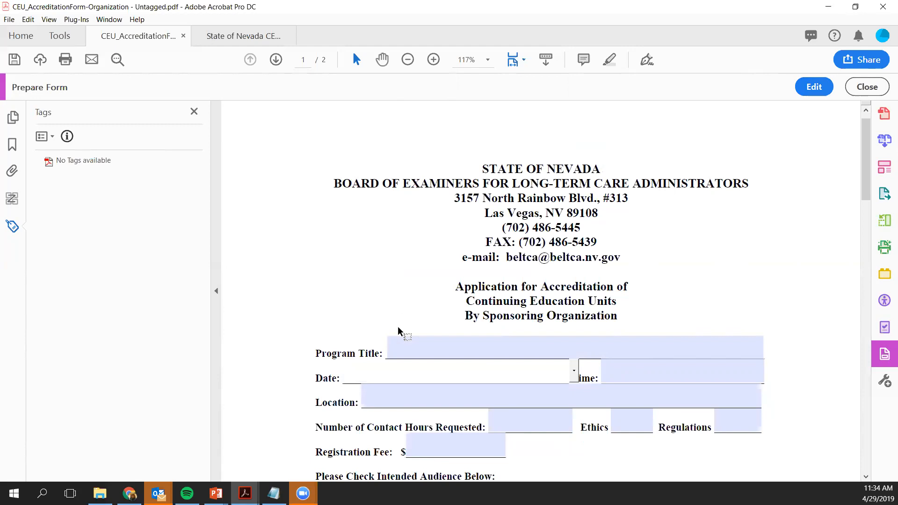
pyautogui.write('April 29 2019')
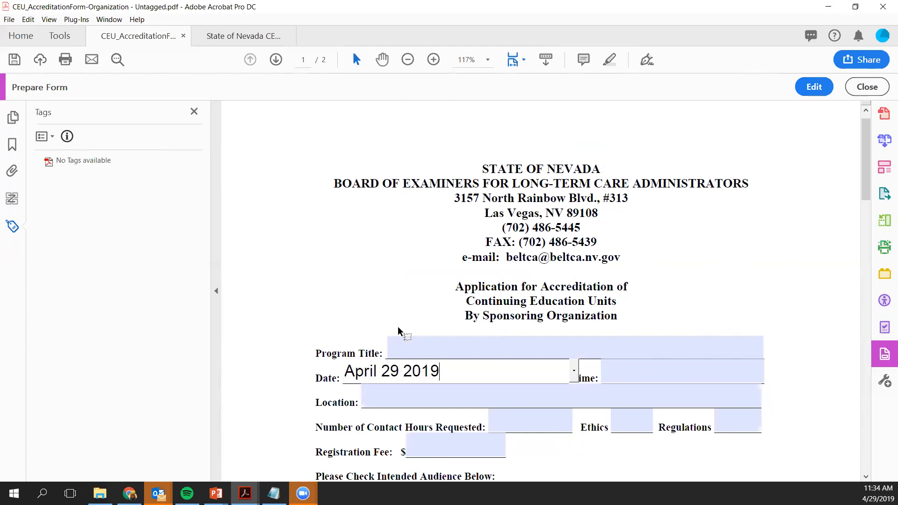
pyautogui.press('Tab')
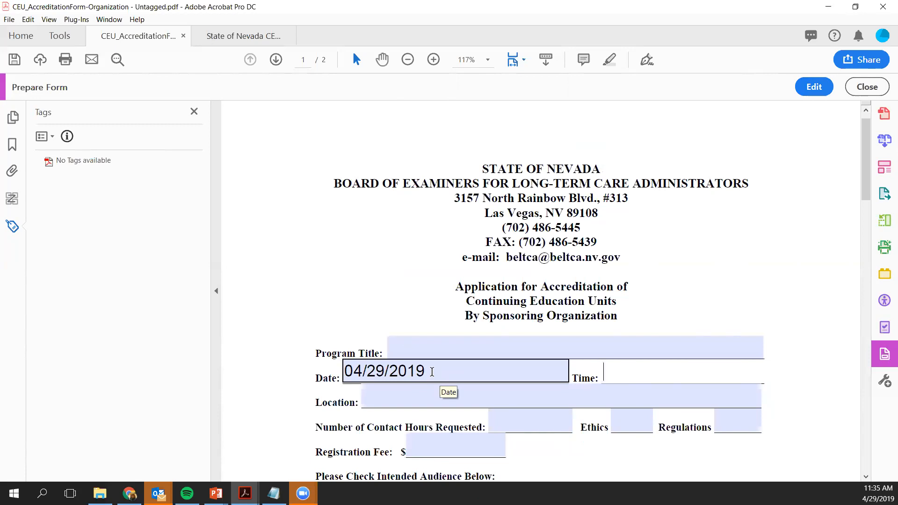
# Advance through the remaining fields to Intended Audience, cycle through its radio options, and leave Both selected before advancing to Name of Person Submitting Application
pyautogui.press('Tab')
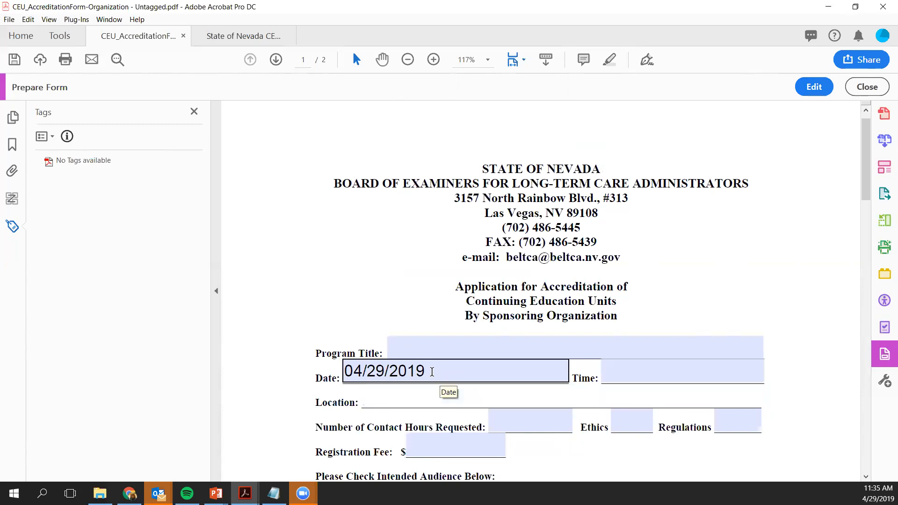
pyautogui.press('Tab')
pyautogui.press('Tab')
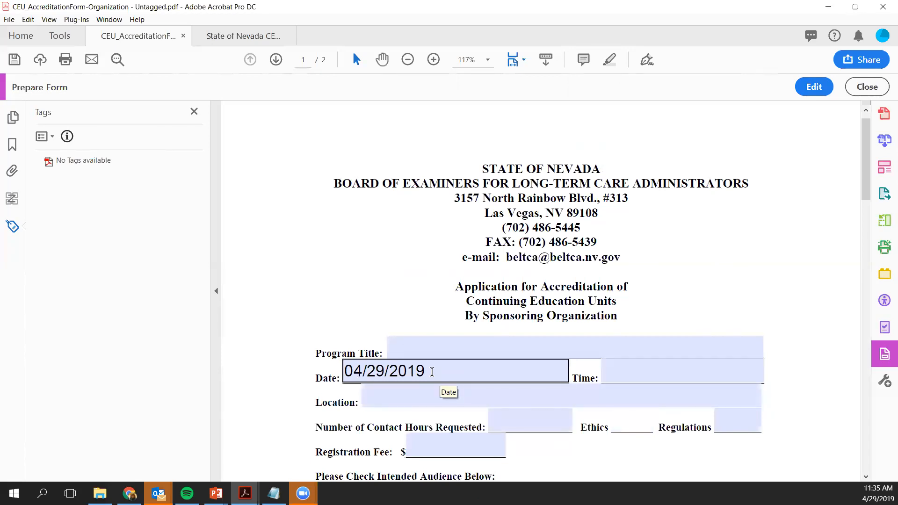
pyautogui.press('Tab')
pyautogui.press('Tab')
pyautogui.press('Tab')
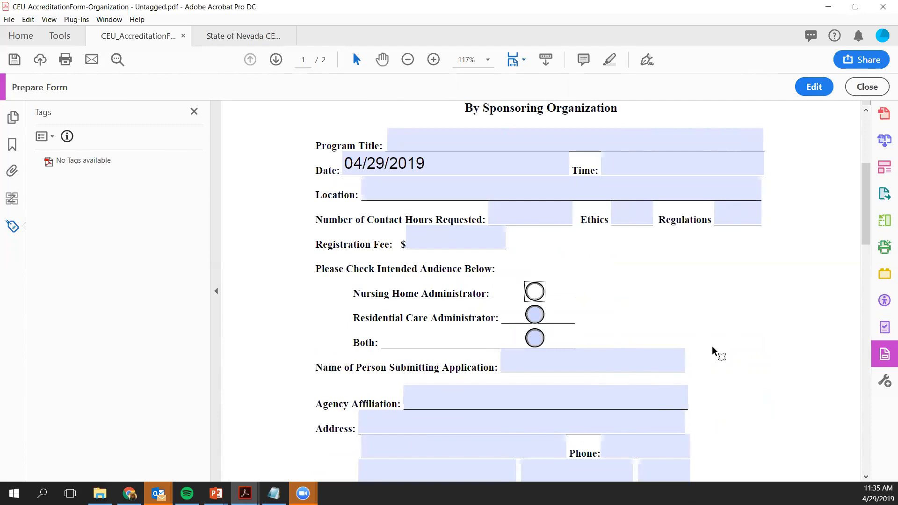
pyautogui.press('Down')
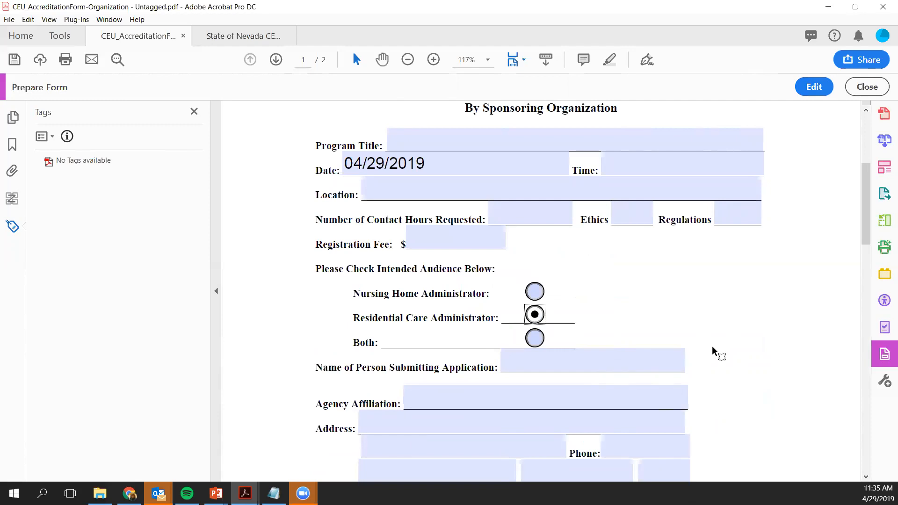
pyautogui.press('Down')
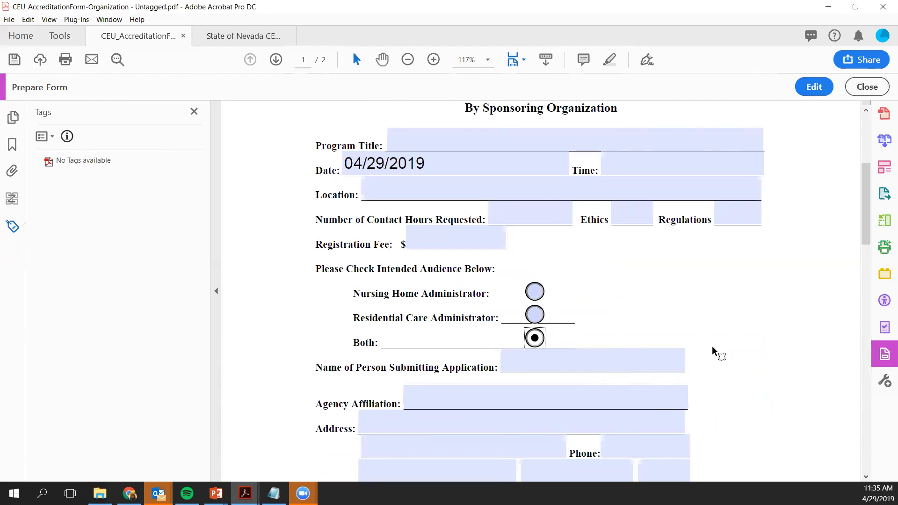
pyautogui.press('Up')
pyautogui.press('Up')
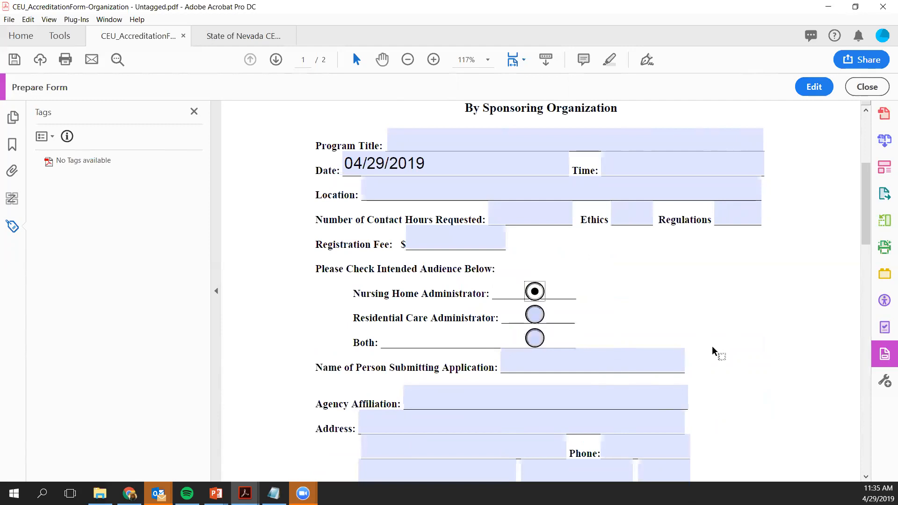
pyautogui.press('Down')
pyautogui.press('Down')
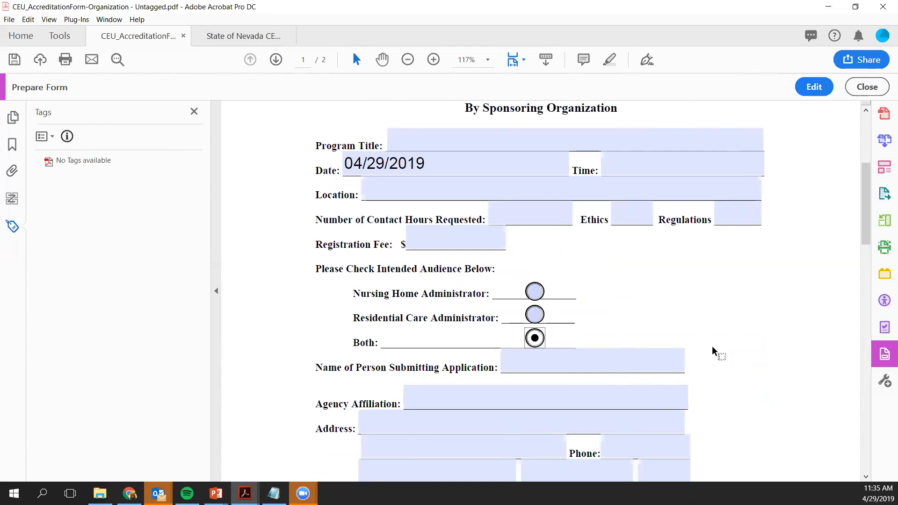
pyautogui.press('Tab')
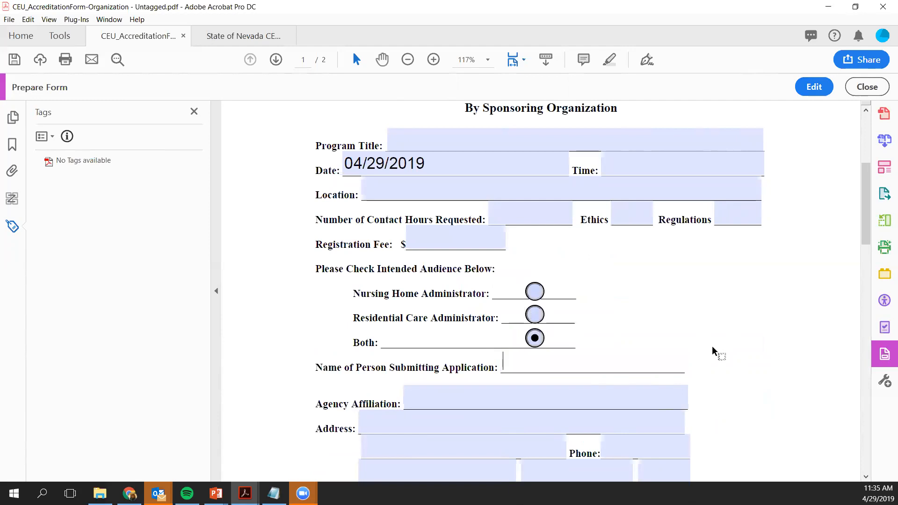
# Check the tab order from Name of Person Submitting Application through the agency, address, city, state and zip fields to Phone
pyautogui.press('Tab')
pyautogui.press('Tab')
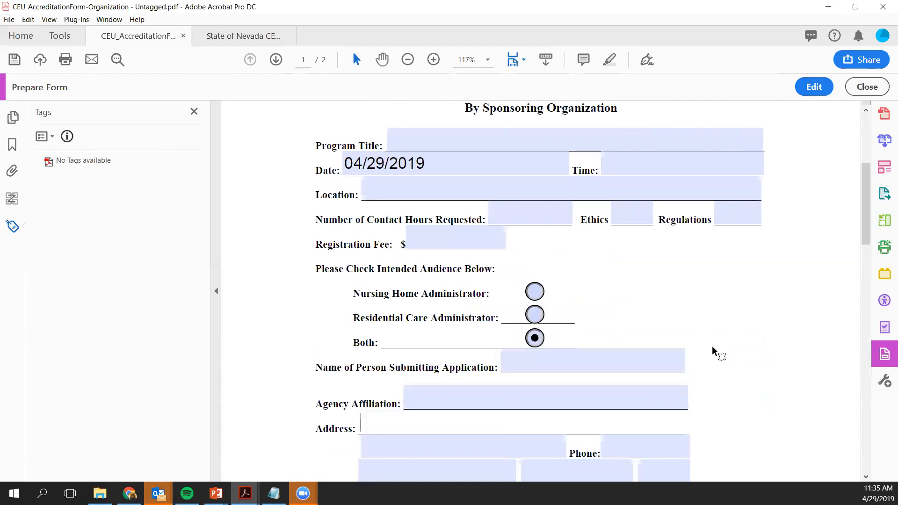
pyautogui.scroll(-2, 820, 356)
pyautogui.press('Tab')
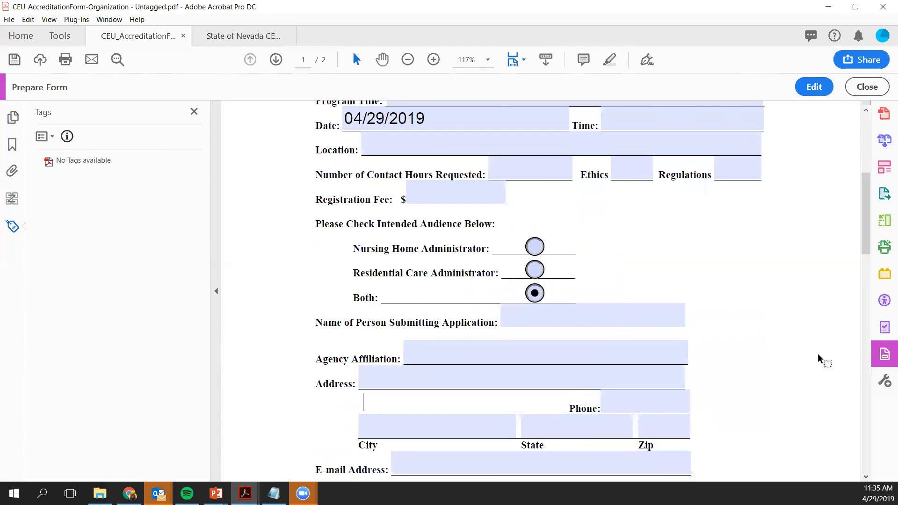
pyautogui.press('Tab')
pyautogui.press('Tab')
pyautogui.press('Tab')
pyautogui.press('Tab')
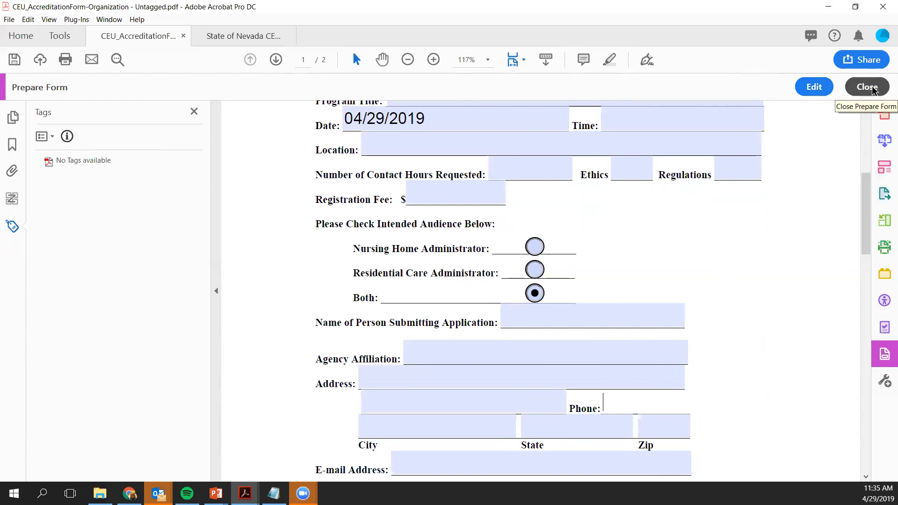
# Return to form editing, clear all entered form data, and close Prepare Form
pyautogui.click(815, 88)
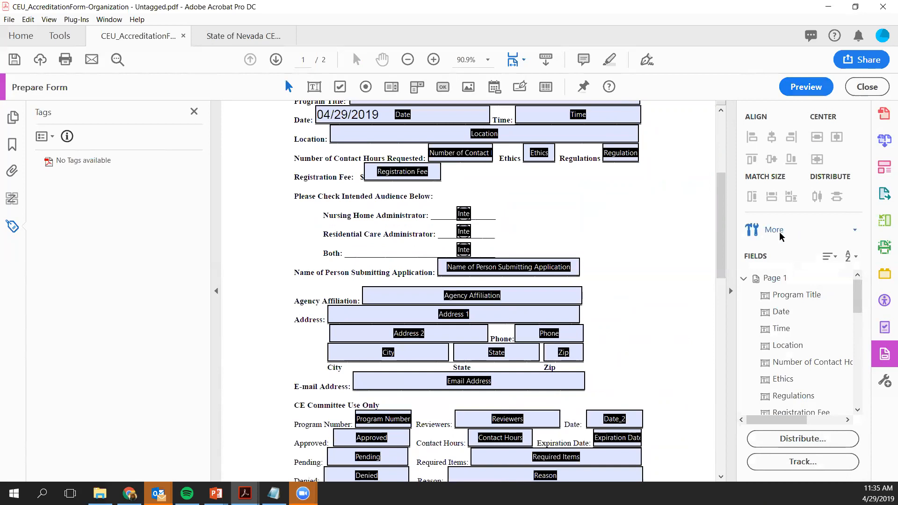
pyautogui.click(857, 231)
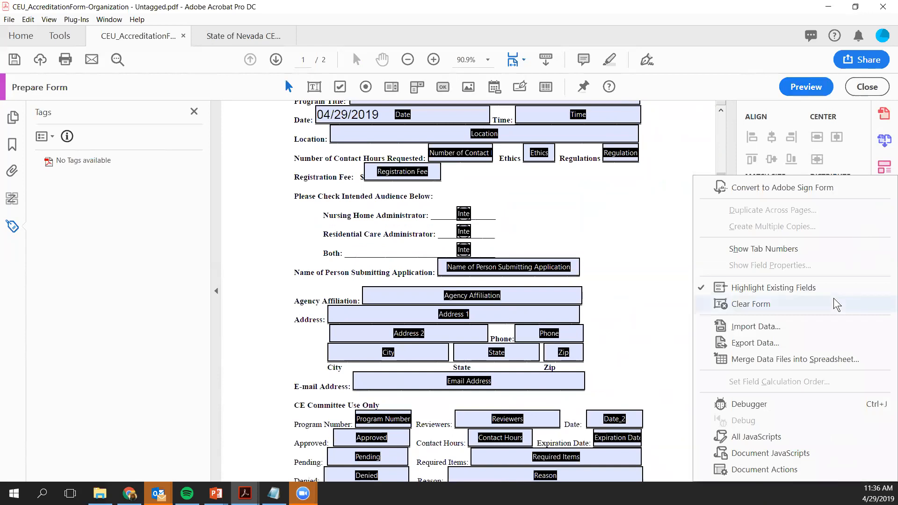
pyautogui.click(821, 304)
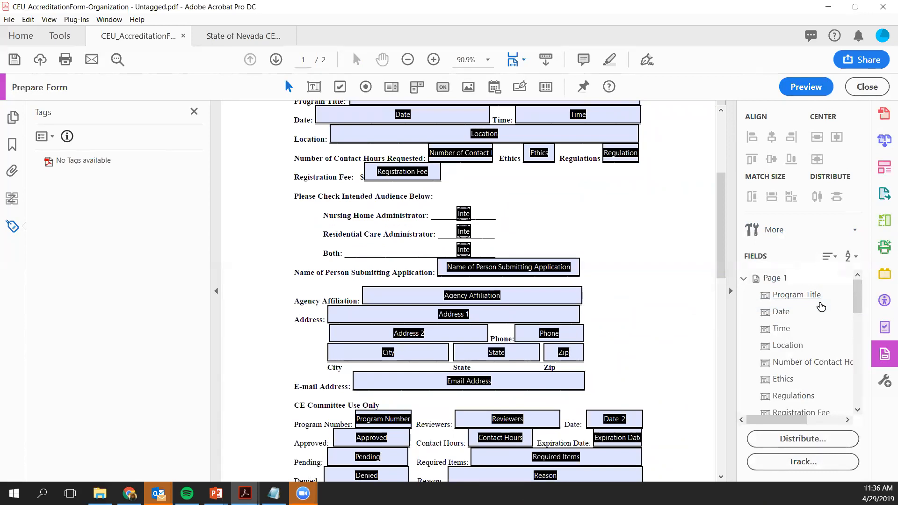
pyautogui.click(867, 86)
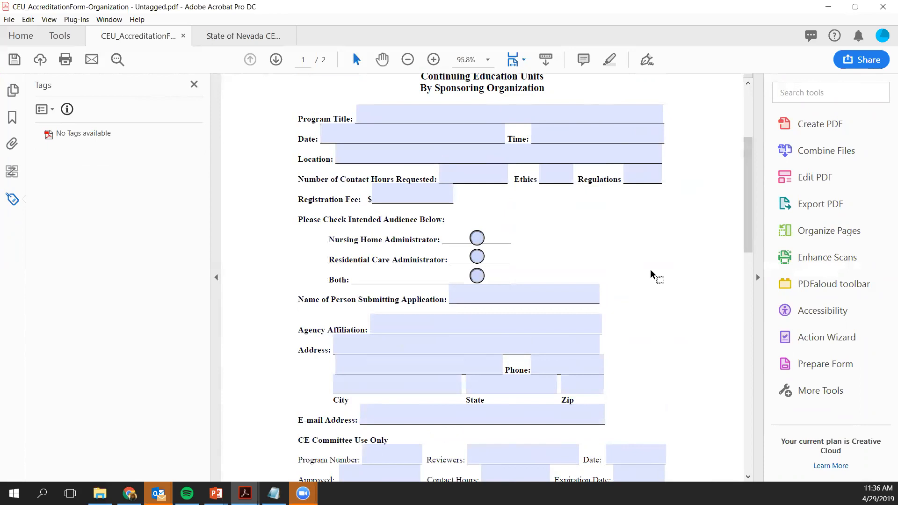
# Save a copy of the form as "CEU_AccreditationForm-Organization - Form Fields" in the Spring 2019 Forms\Forms folder
pyautogui.click(10, 19)
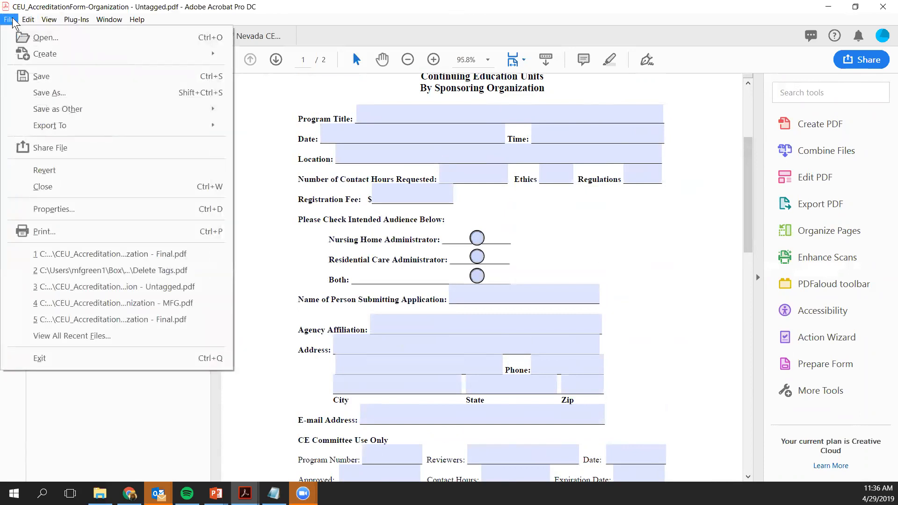
pyautogui.click(50, 97)
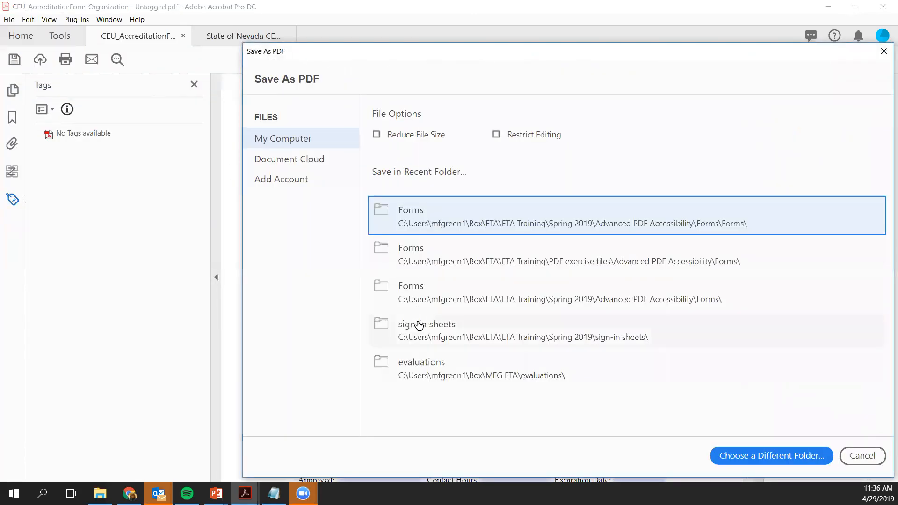
pyautogui.click(422, 202)
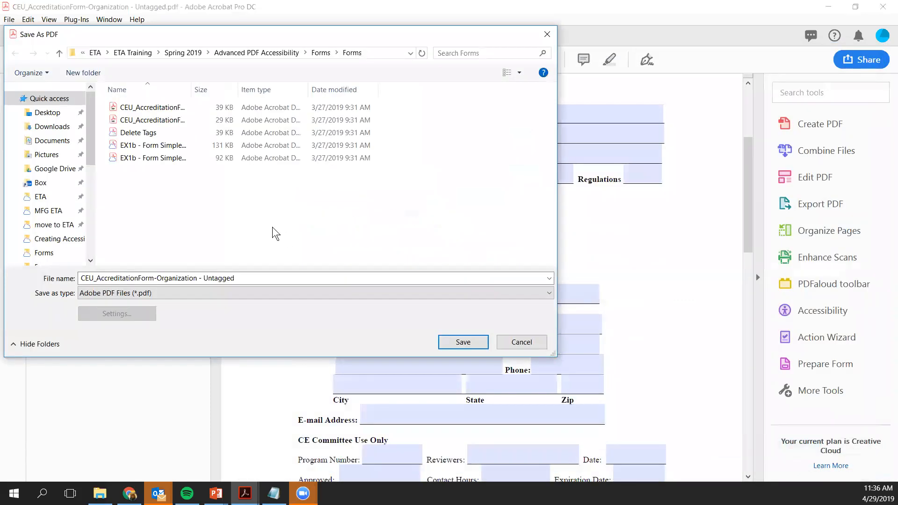
pyautogui.click(248, 281)
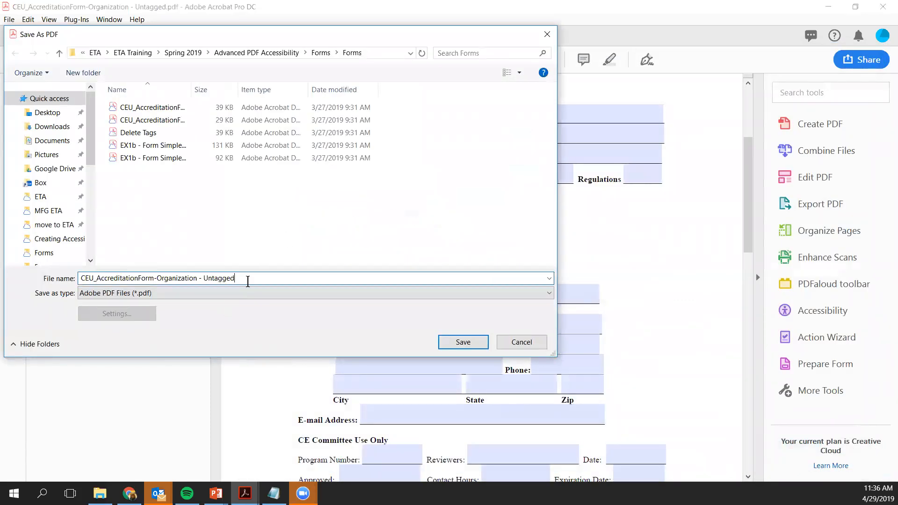
pyautogui.moveTo(247, 282); pyautogui.dragTo(204, 274)
pyautogui.write('Form Fields')
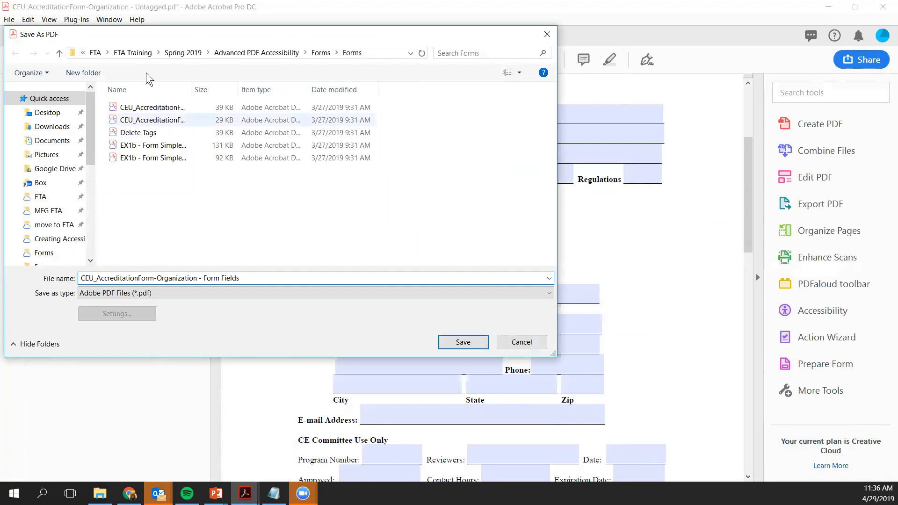
pyautogui.press('Return')
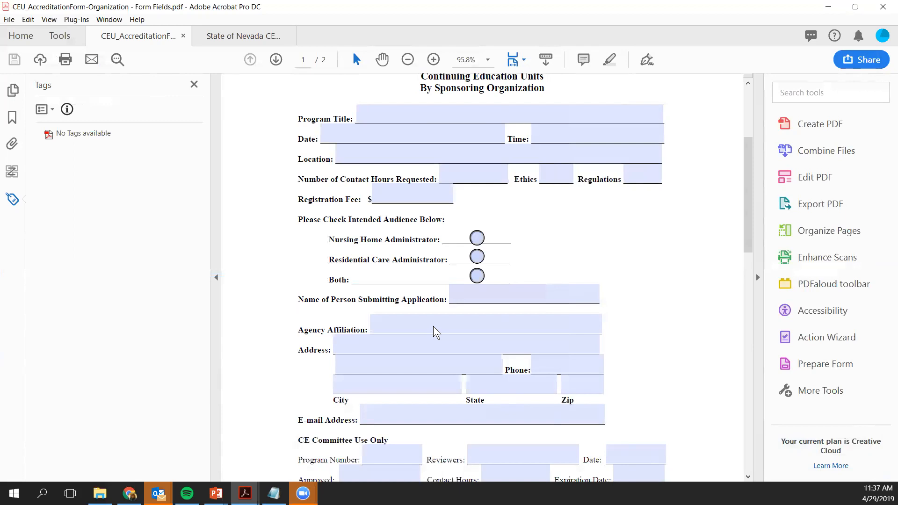
# Open the Accessibility tools, collapse their tool list to enlarge the page, and add tags to the untagged document
pyautogui.click(821, 315)
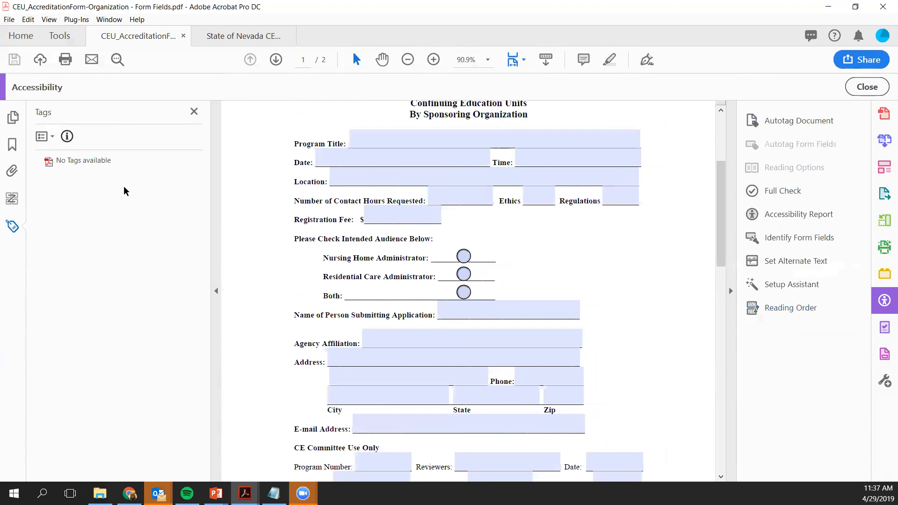
pyautogui.click(731, 291)
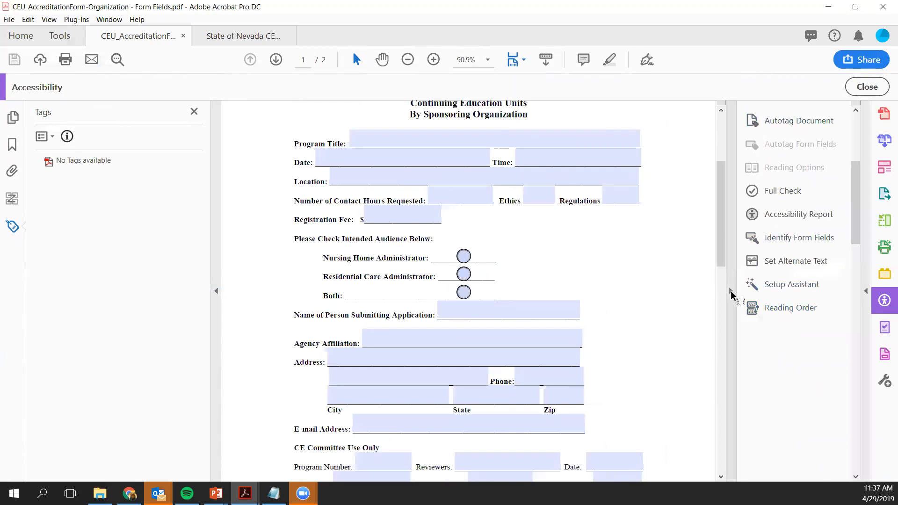
pyautogui.click(13, 227)
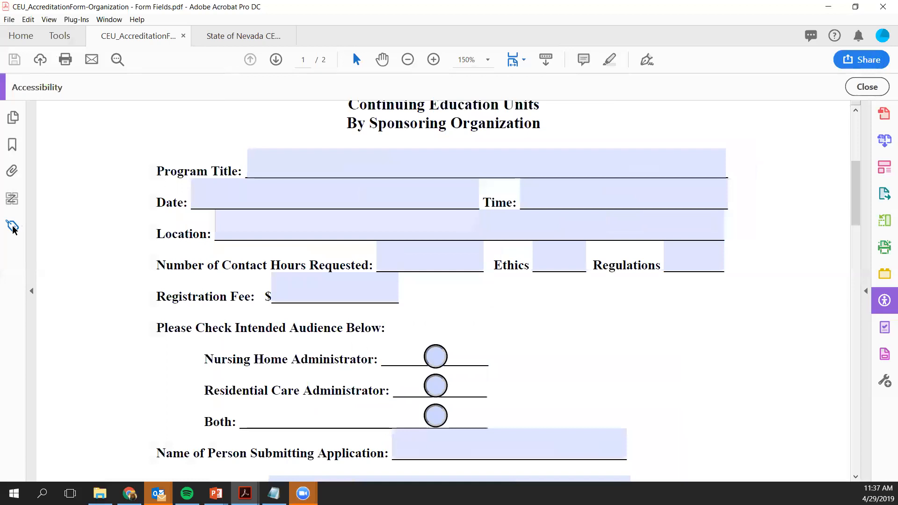
pyautogui.click(12, 227)
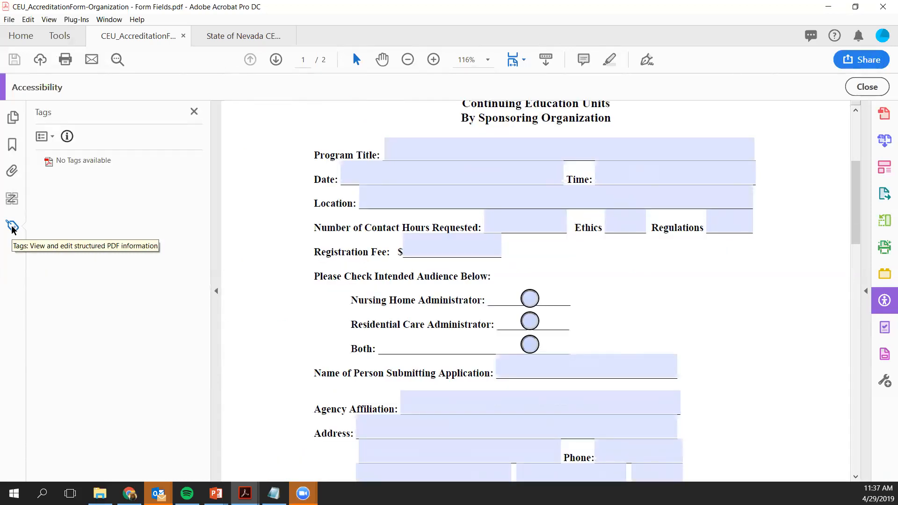
pyautogui.rightClick(74, 164)
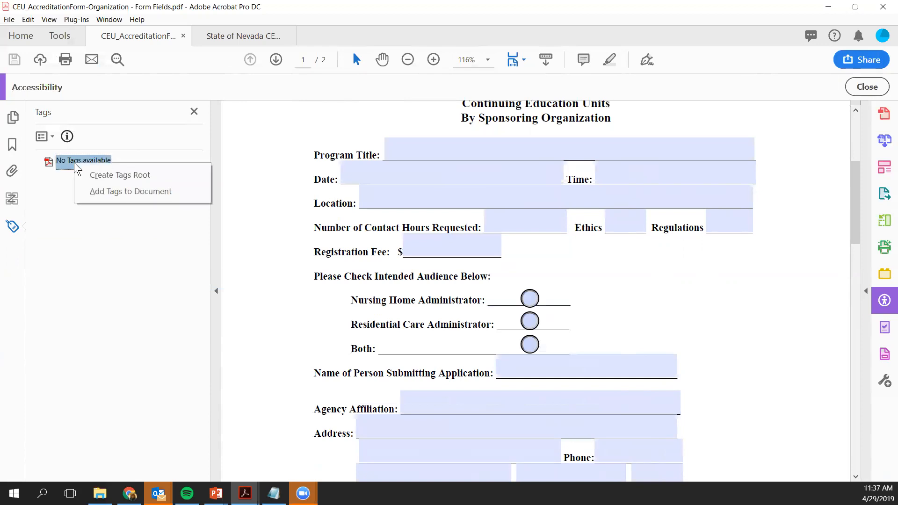
pyautogui.click(89, 192)
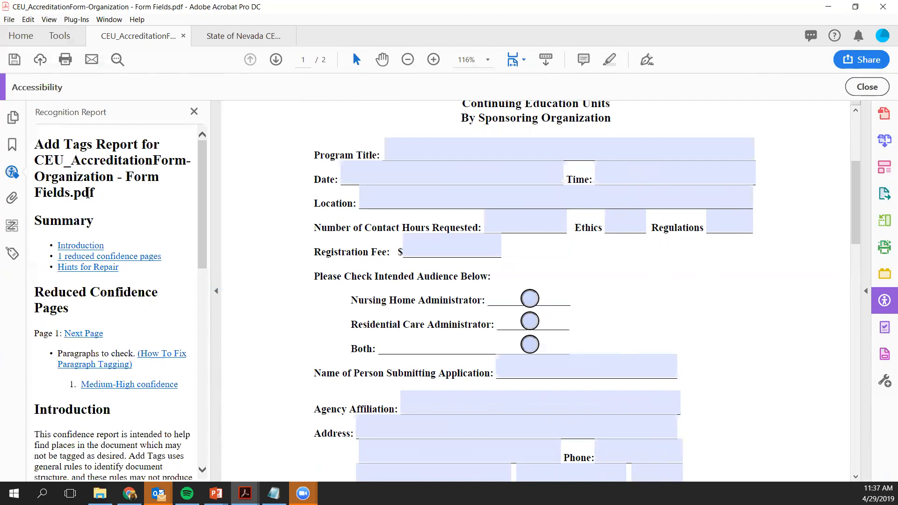
# Show the generated tag tree and examine which page content the first <P>, <Part> and <H4> tags cover
pyautogui.click(13, 255)
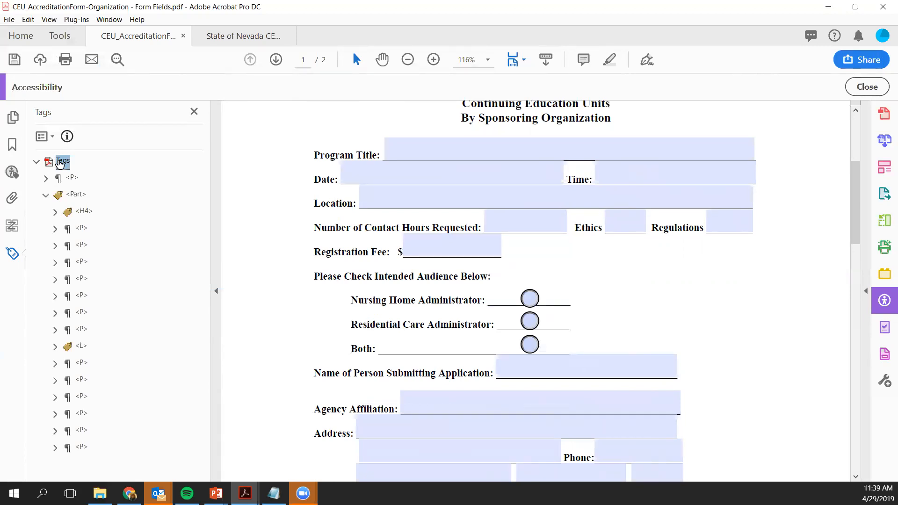
pyautogui.press('Down')
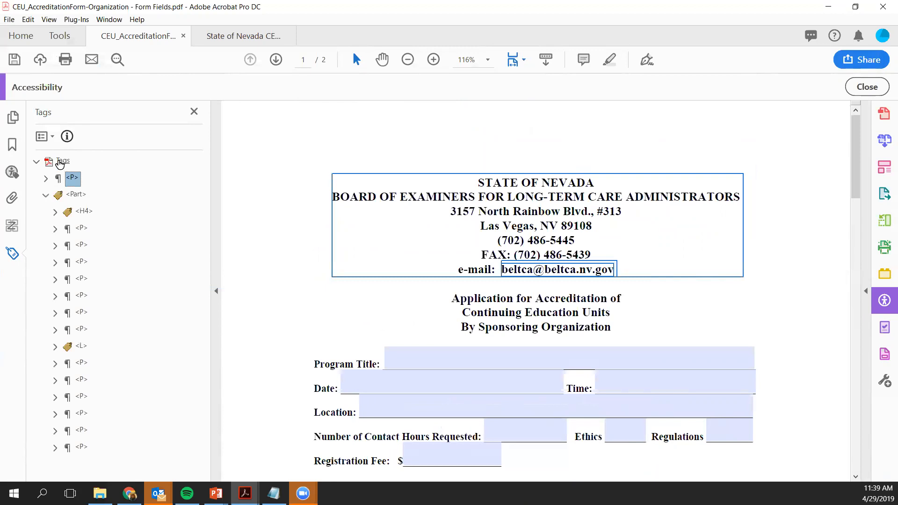
pyautogui.press('Down')
pyautogui.press('Down')
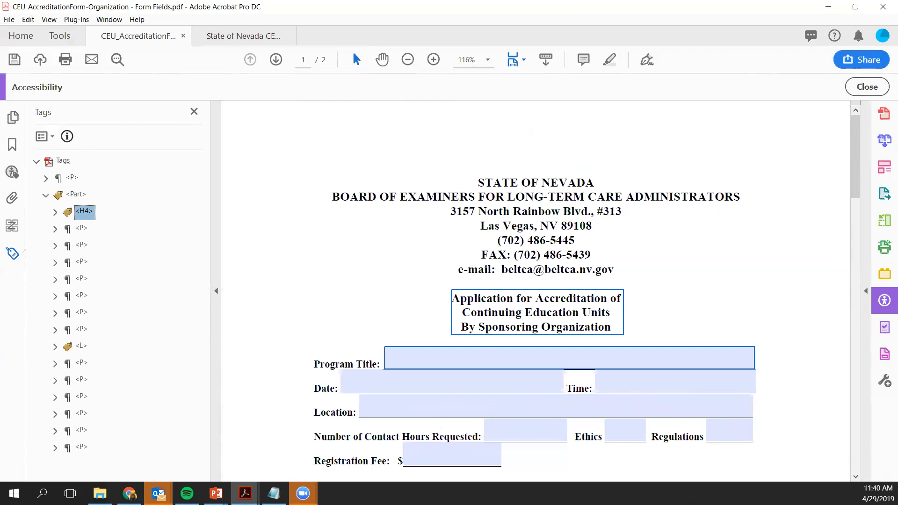
# Examine the tag tree of the State of Nevada CEU Accreditation Form for comparison, and return to the Form Fields document
pyautogui.click(221, 50)
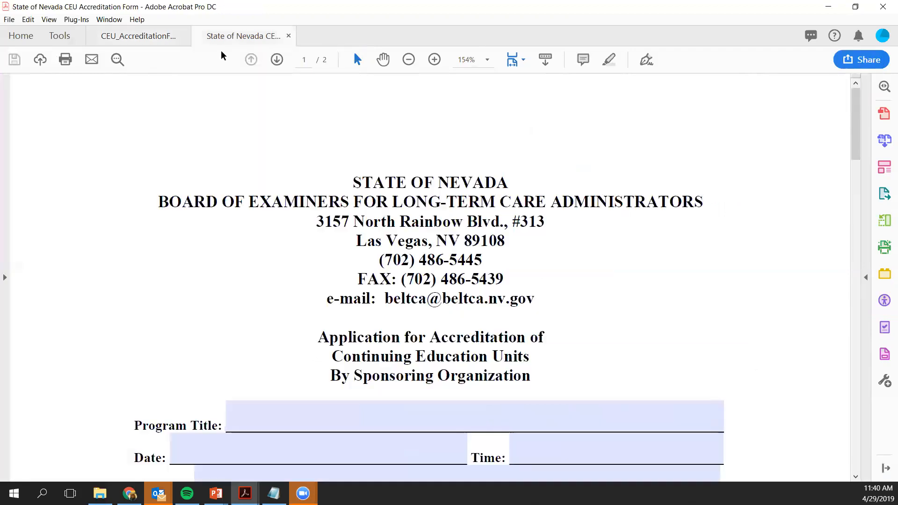
pyautogui.click(6, 277)
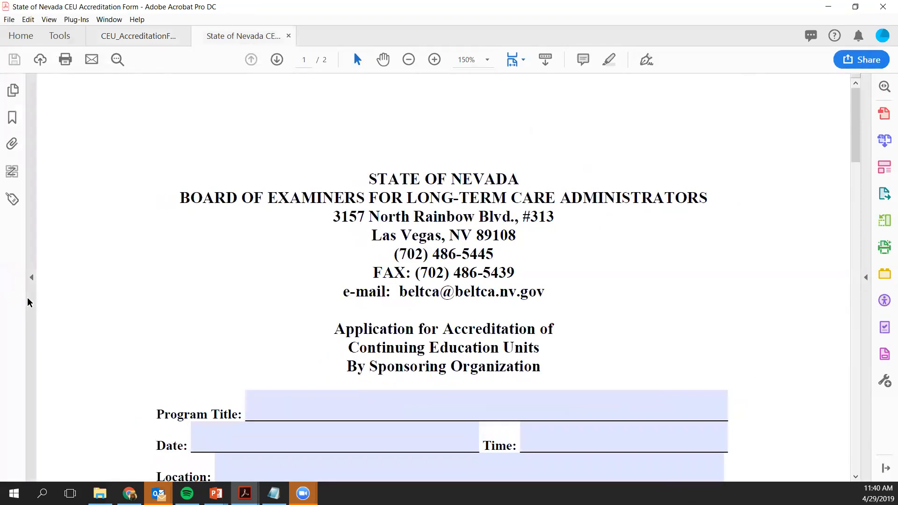
pyautogui.click(12, 199)
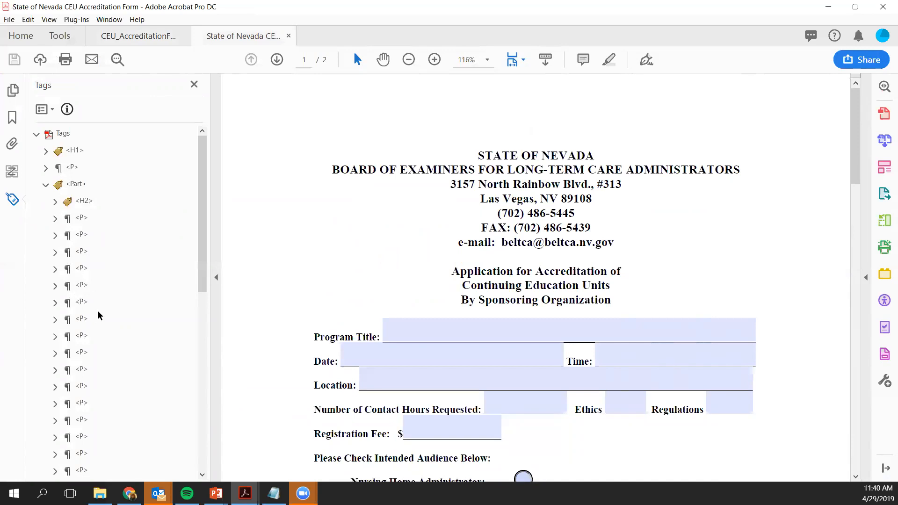
pyautogui.click(137, 36)
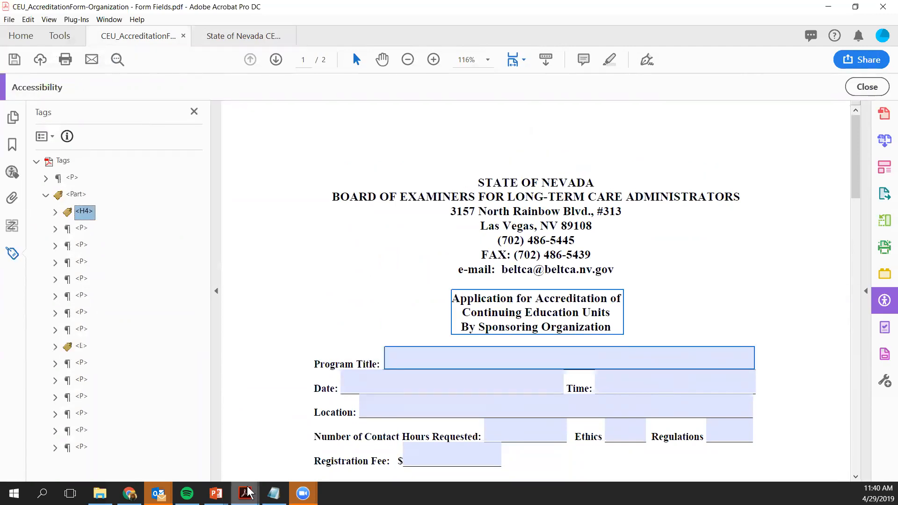
# Arrange the Forms webinar presentation in PowerPoint beside the Acrobat form, narrowing the presentation and widening the form window
pyautogui.moveTo(215, 493)
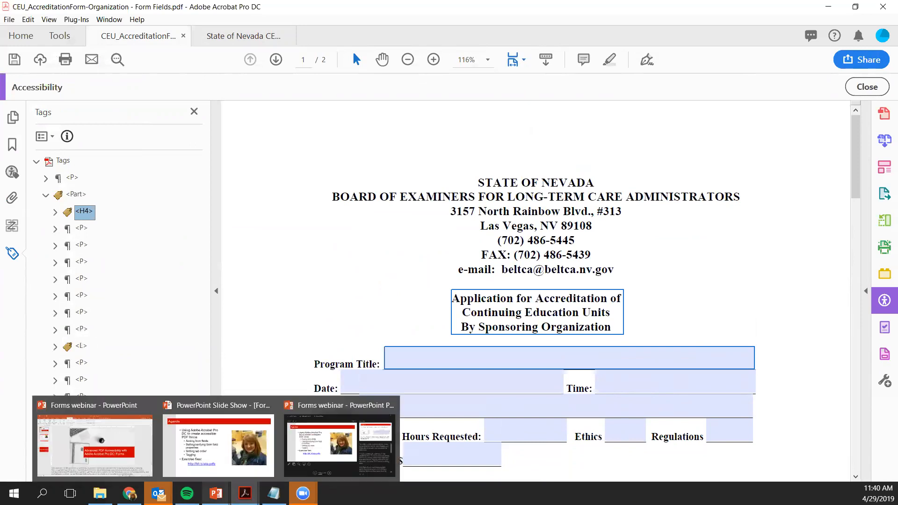
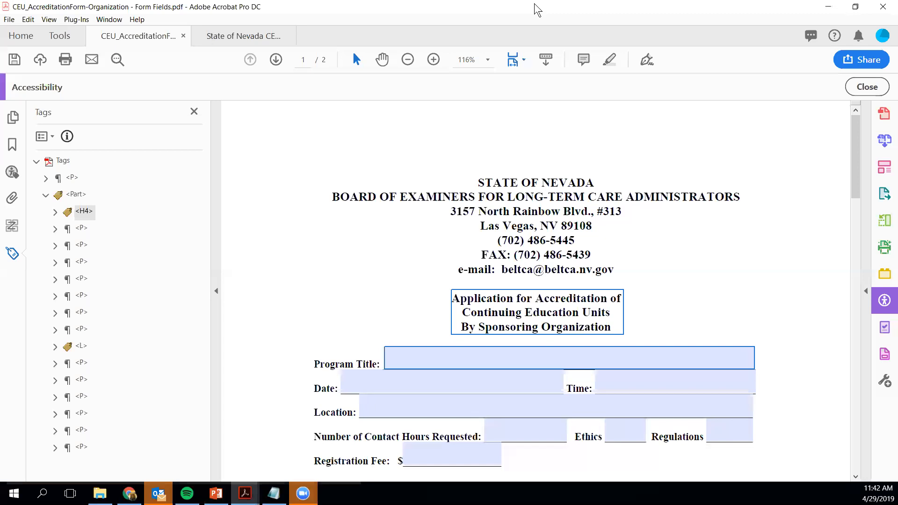
pyautogui.press('super+Right')
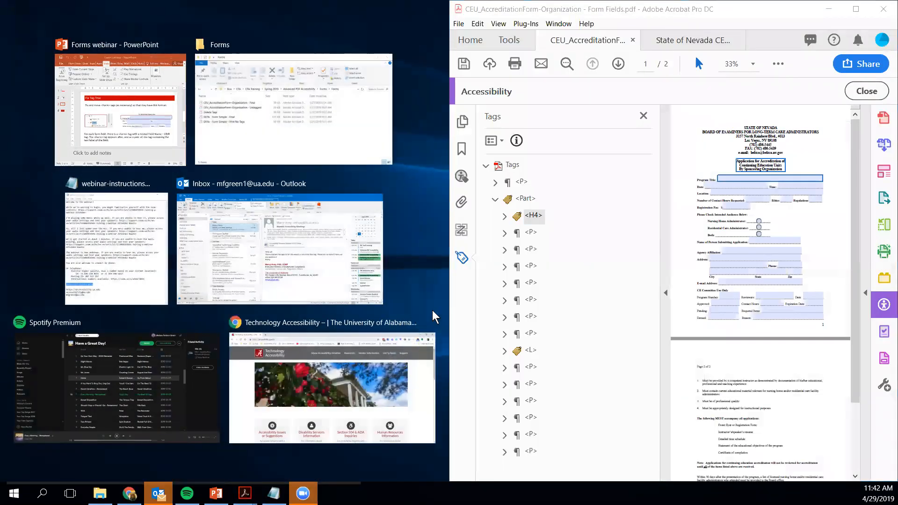
pyautogui.click(122, 122)
pyautogui.moveTo(56, 231); pyautogui.dragTo(39, 226)
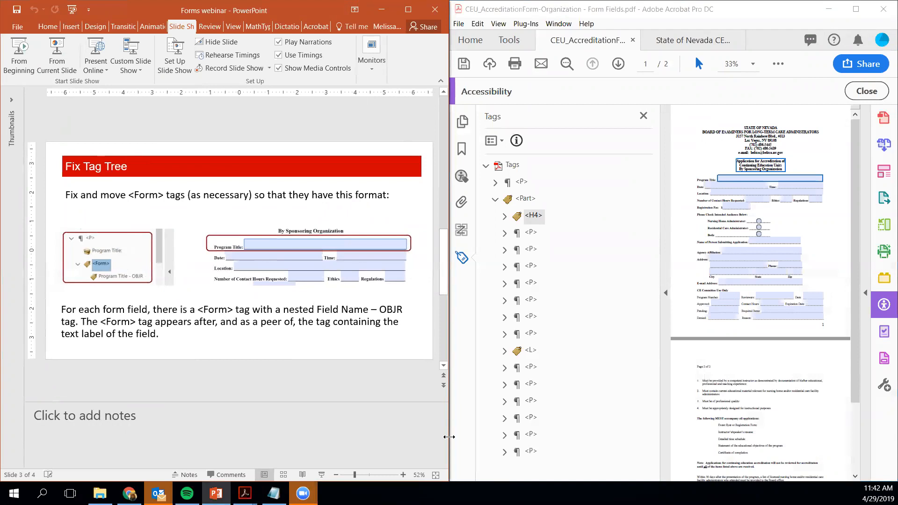
pyautogui.moveTo(449, 437); pyautogui.dragTo(350, 433)
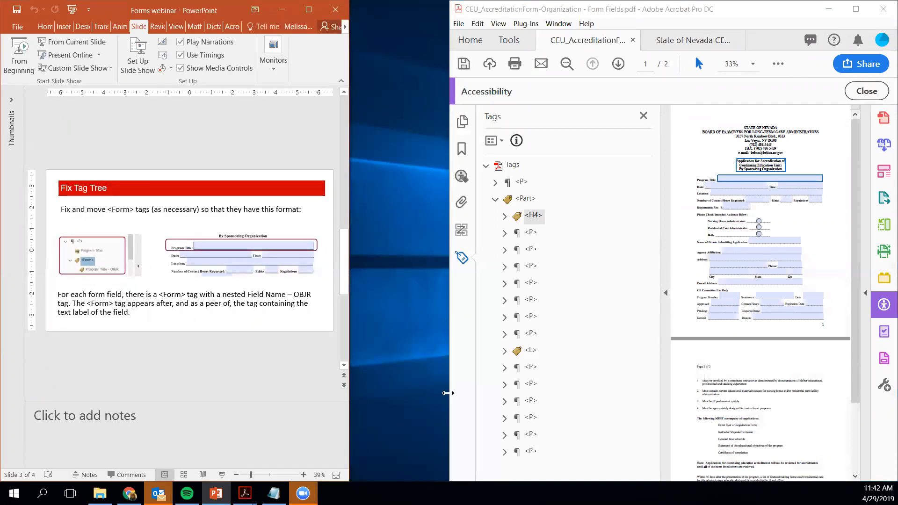
pyautogui.moveTo(449, 393); pyautogui.dragTo(362, 392)
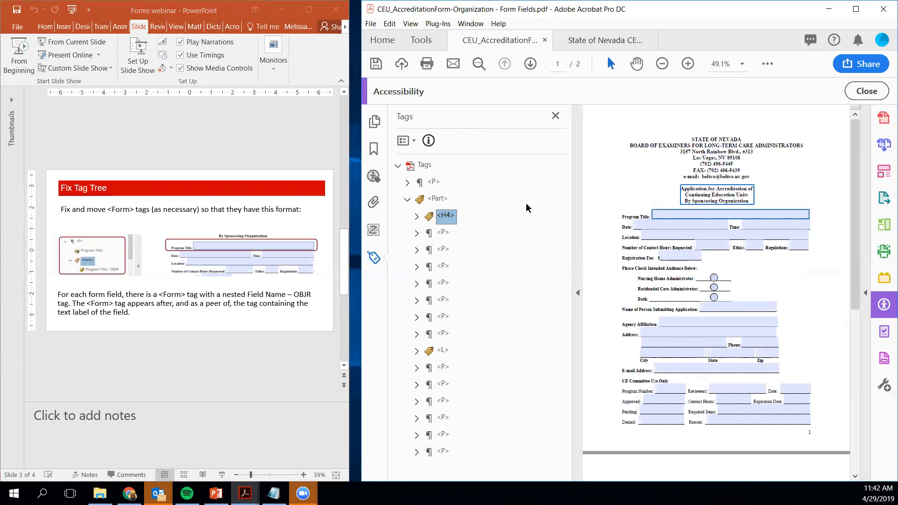
# Expand the <P> tag after <H4> to examine its nested field labels and <Form> tags, and collapse it again
pyautogui.press('Down')
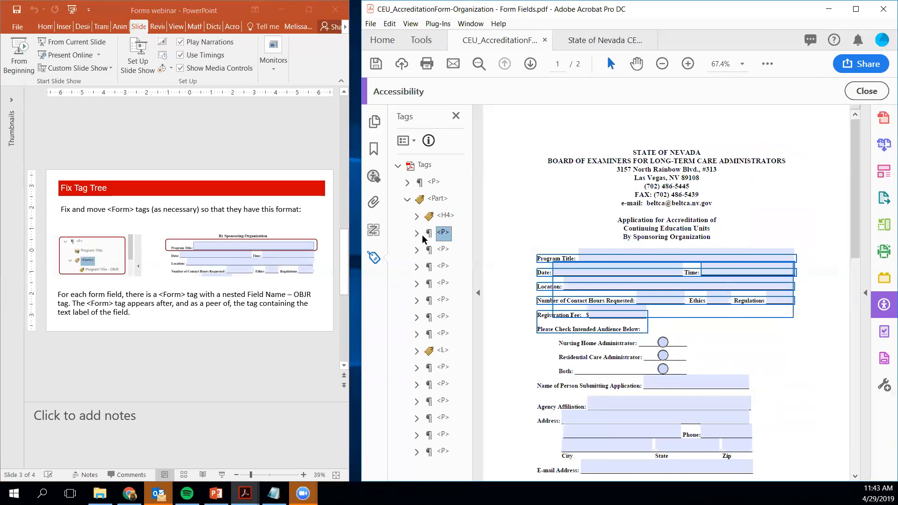
pyautogui.click(417, 233)
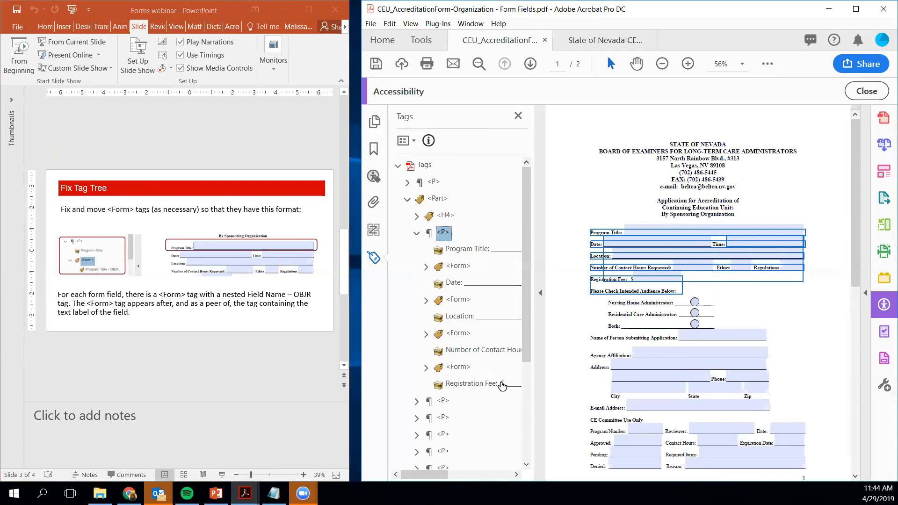
pyautogui.click(423, 232)
# Add a new empty Paragraph tag directly after the <P> tag that follows <H4>, without a title
pyautogui.click(431, 235)
pyautogui.rightClick(430, 235)
pyautogui.click(467, 181)
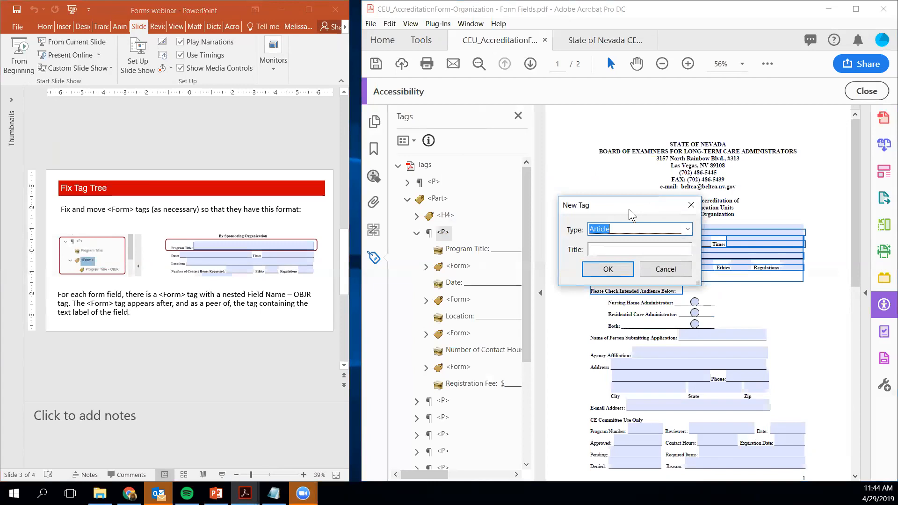
pyautogui.click(688, 229)
pyautogui.scroll(-5, 653, 302)
pyautogui.scroll(-3, 652, 300)
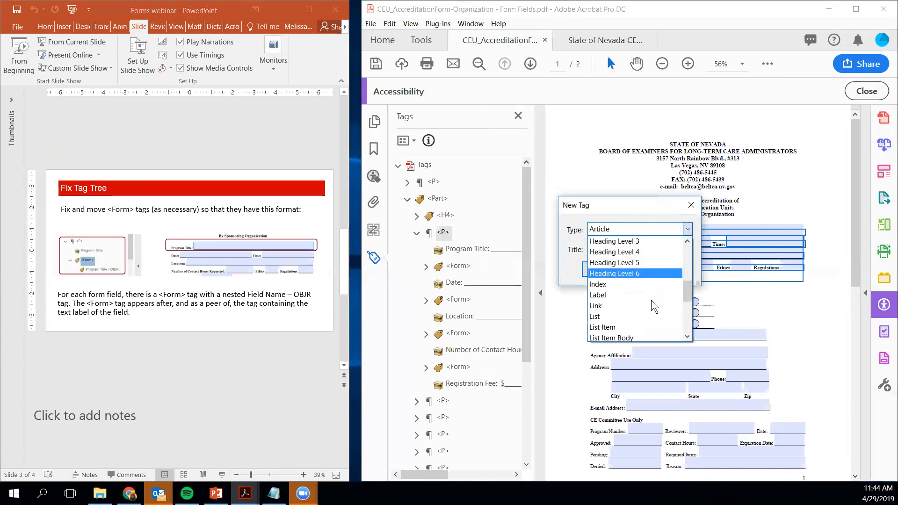
pyautogui.click(634, 284)
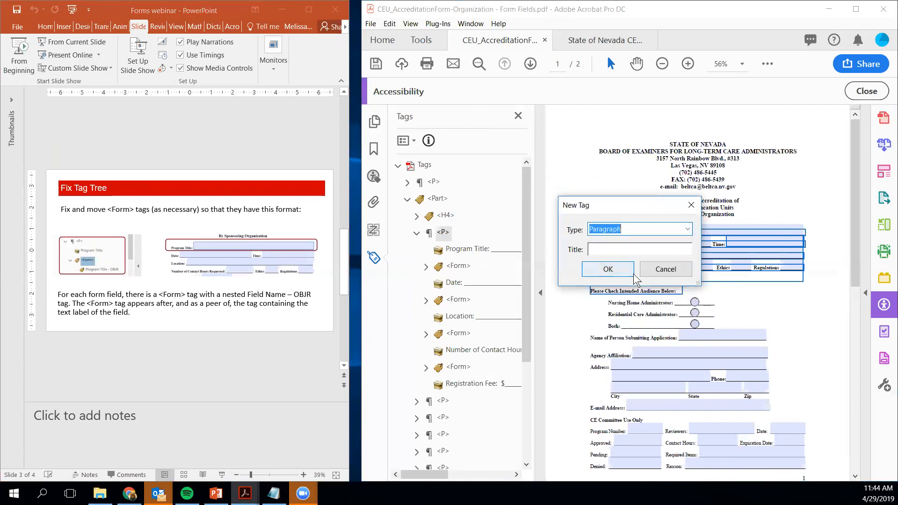
pyautogui.click(634, 274)
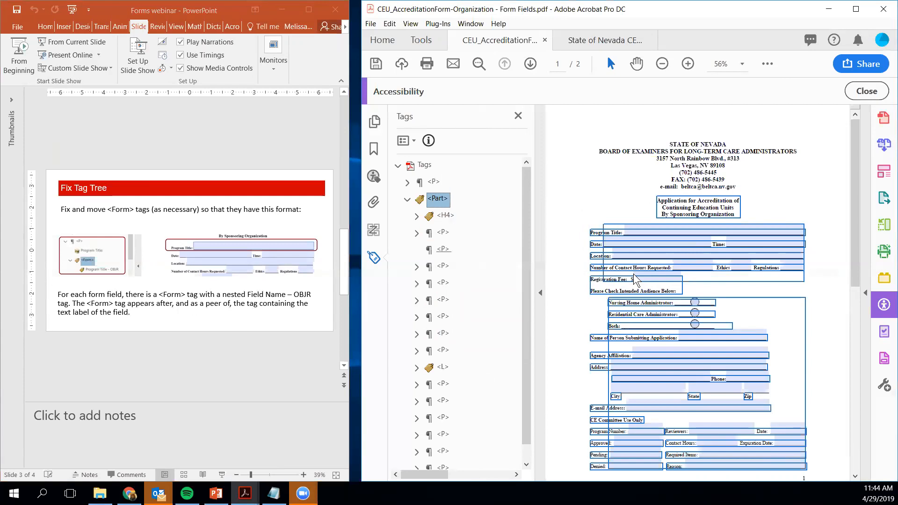
# Add a second and a third empty Paragraph tag after the <P> tag that holds the Program Title group
pyautogui.click(443, 249)
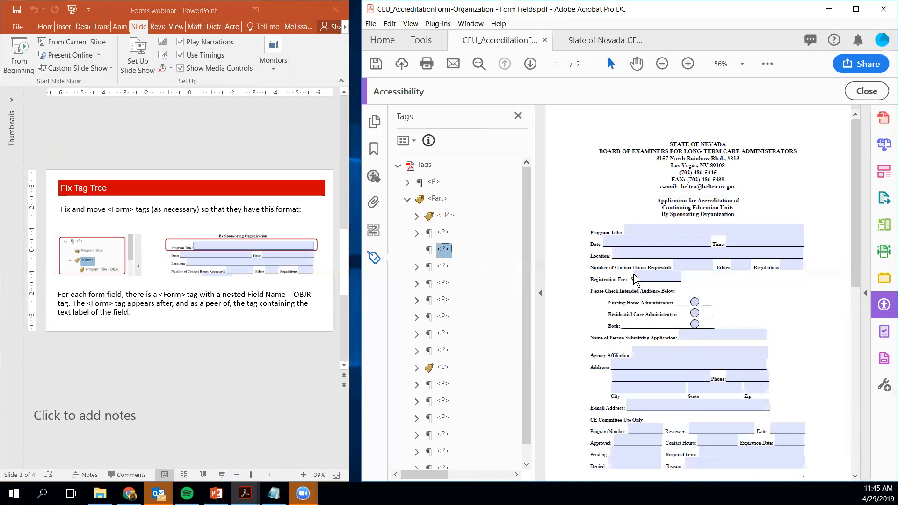
pyautogui.click(443, 232)
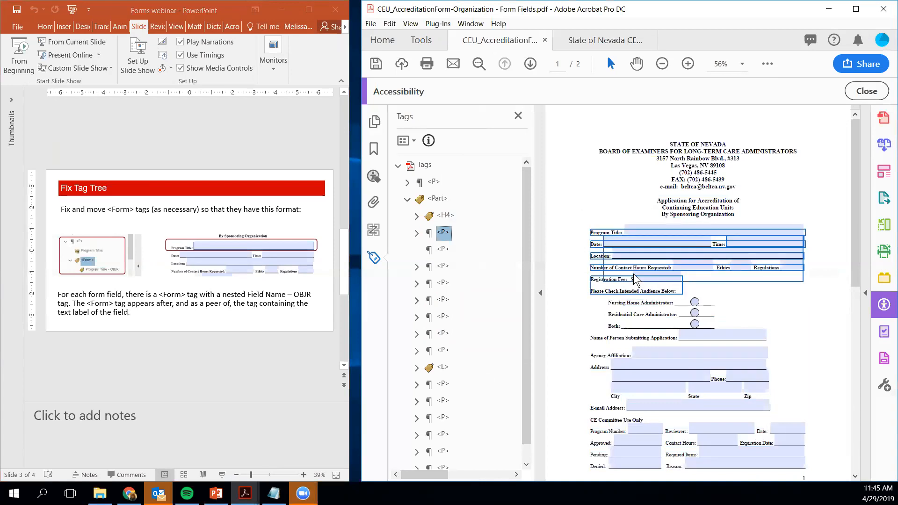
pyautogui.click(443, 249)
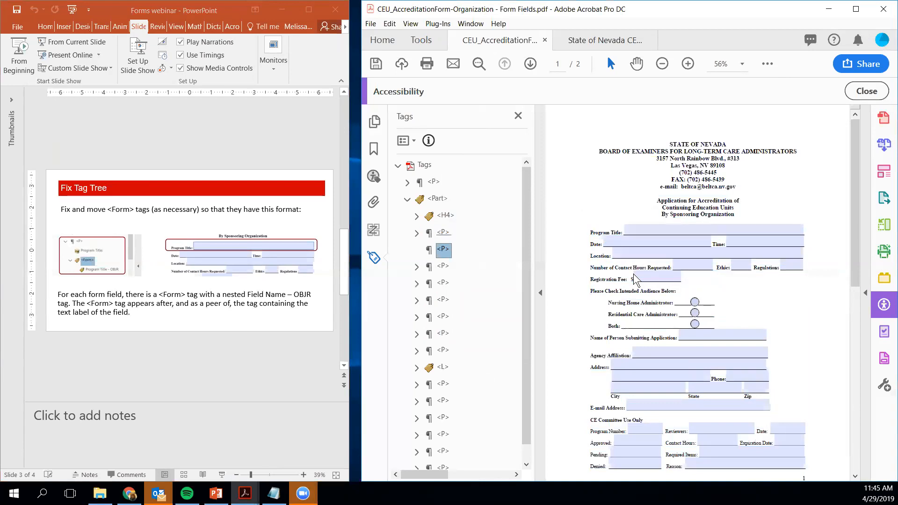
pyautogui.click(443, 232)
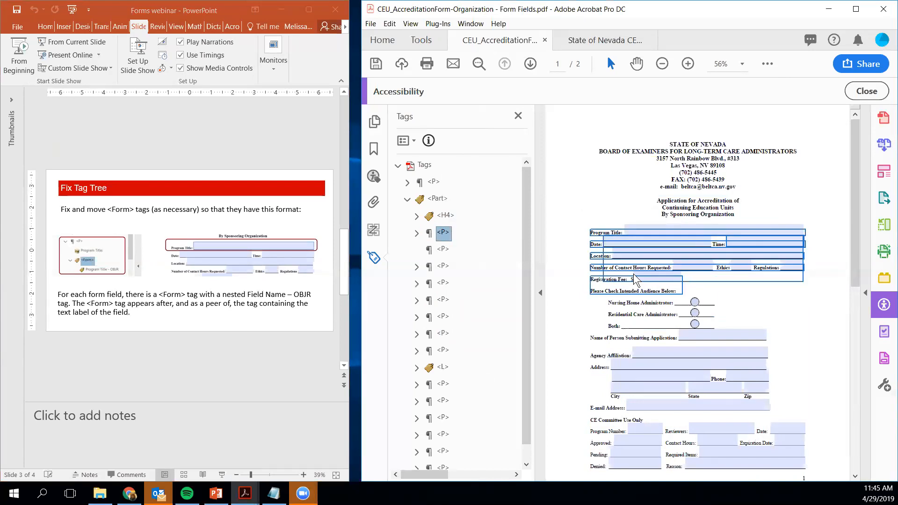
pyautogui.rightClick(443, 232)
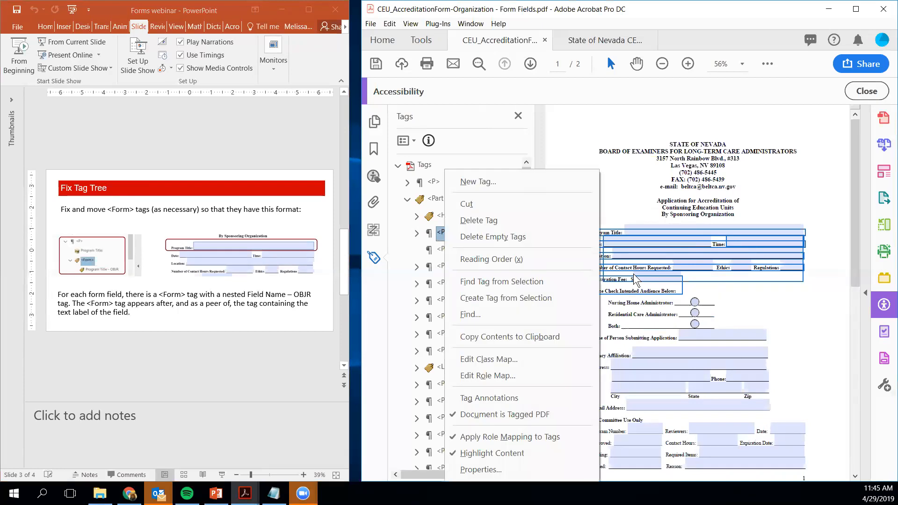
pyautogui.click(474, 181)
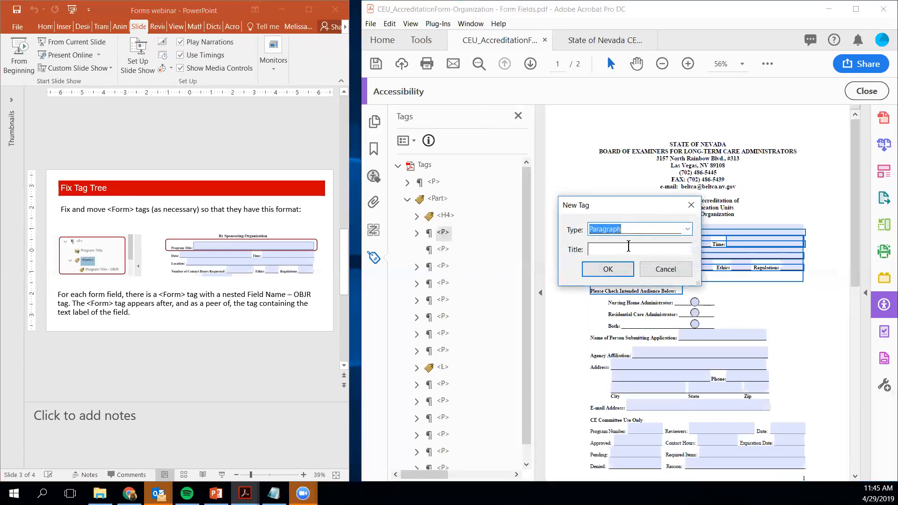
pyautogui.press('Return')
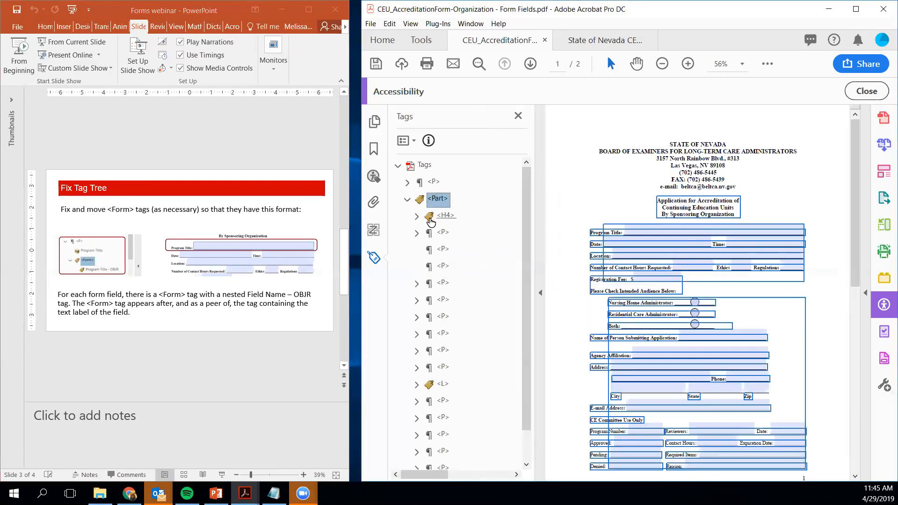
pyautogui.press('Down')
pyautogui.press('Down')
pyautogui.rightClick(443, 232)
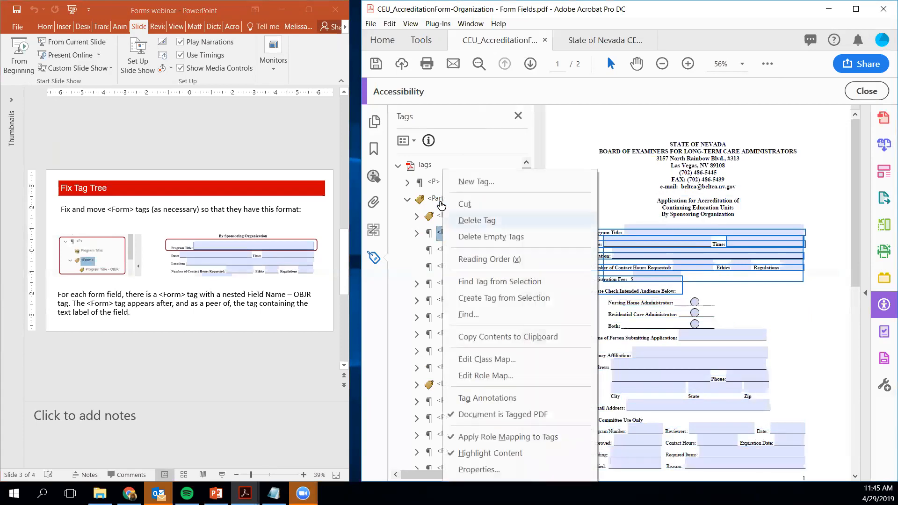
pyautogui.click(474, 182)
pyautogui.press('Return')
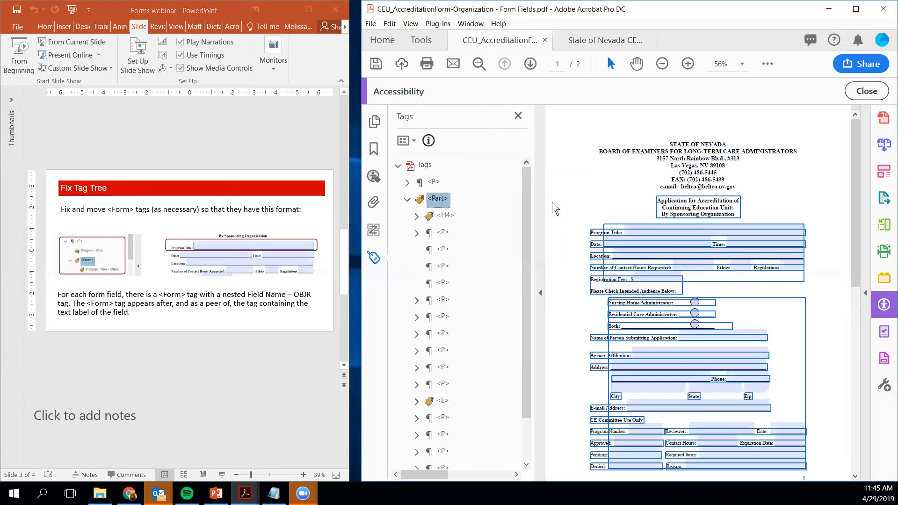
# Add a fourth and a fifth empty Paragraph tag after the Program Title group's <P> tag
pyautogui.press('Down')
pyautogui.press('Down')
pyautogui.hotkey('shift', 'F10')
pyautogui.press('Up')
pyautogui.press('Up')
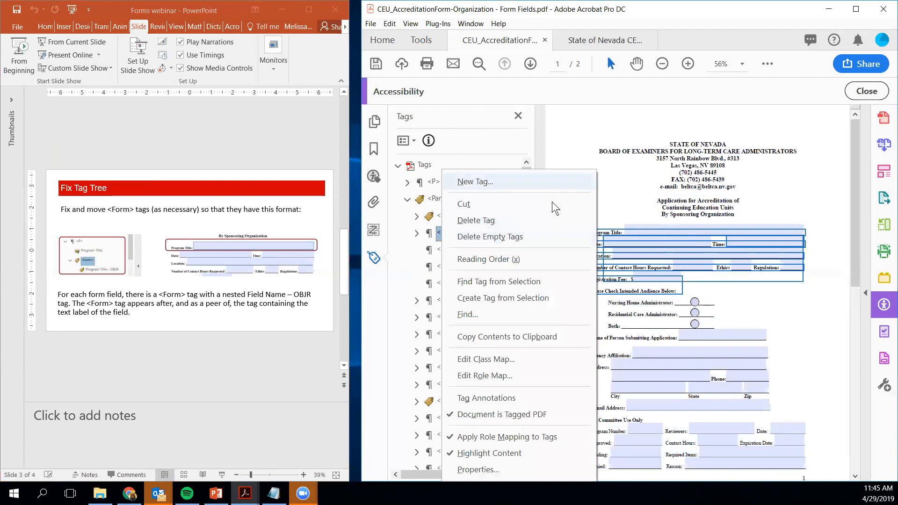
pyautogui.press('Return')
pyautogui.press('Return')
pyautogui.press('Down')
pyautogui.press('Down')
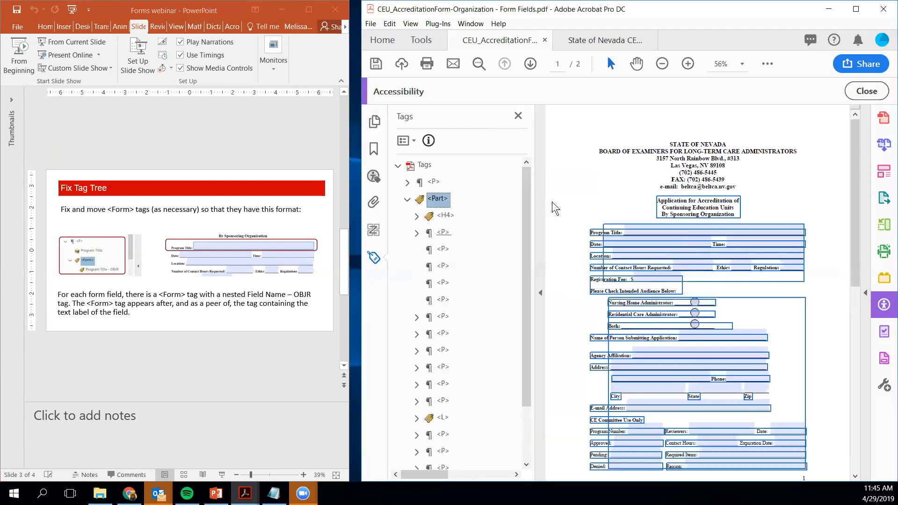
pyautogui.hotkey('shift', 'F10')
pyautogui.press('Down')
pyautogui.press('Return')
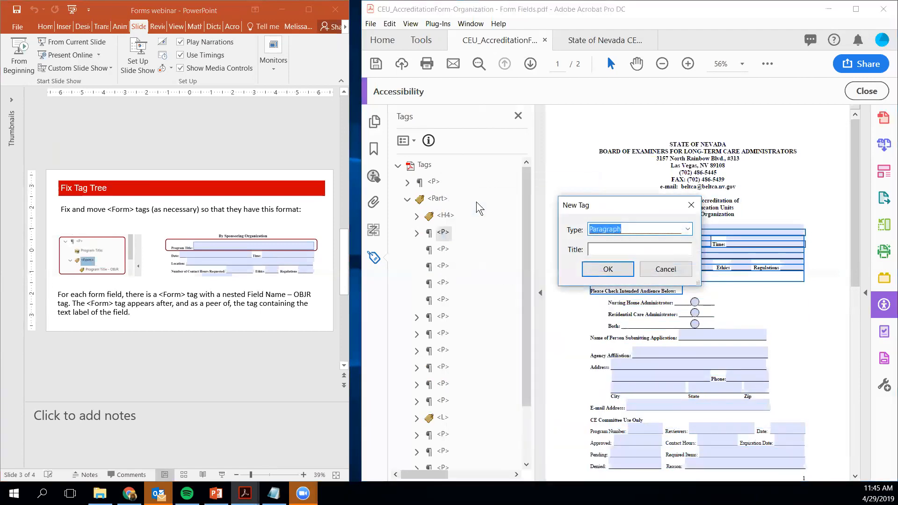
pyautogui.press('Return')
# Add a sixth and a seventh empty Paragraph tag after the Program Title group's <P> tag
pyautogui.press('Down')
pyautogui.press('Down')
pyautogui.hotkey('shift', 'F10')
pyautogui.press('Down')
pyautogui.press('Return')
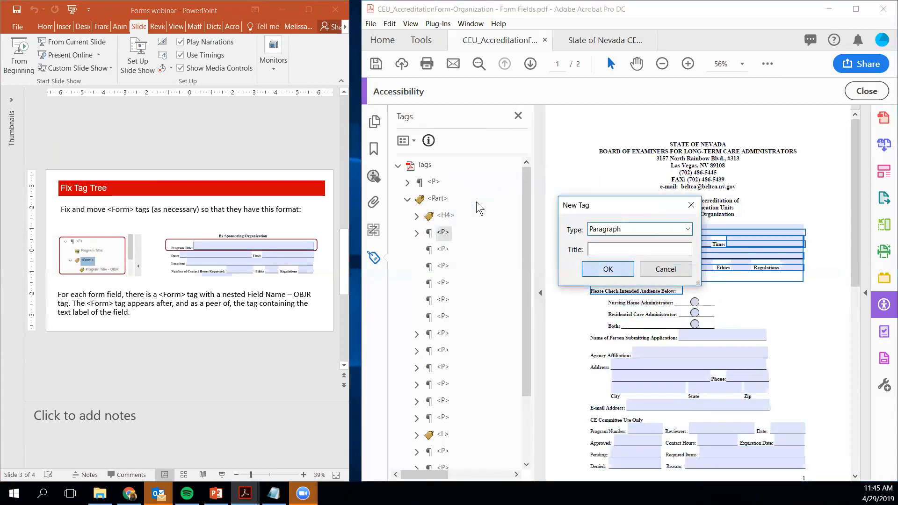
pyautogui.press('Return')
pyautogui.press('Down')
pyautogui.press('Down')
pyautogui.hotkey('shift', 'F10')
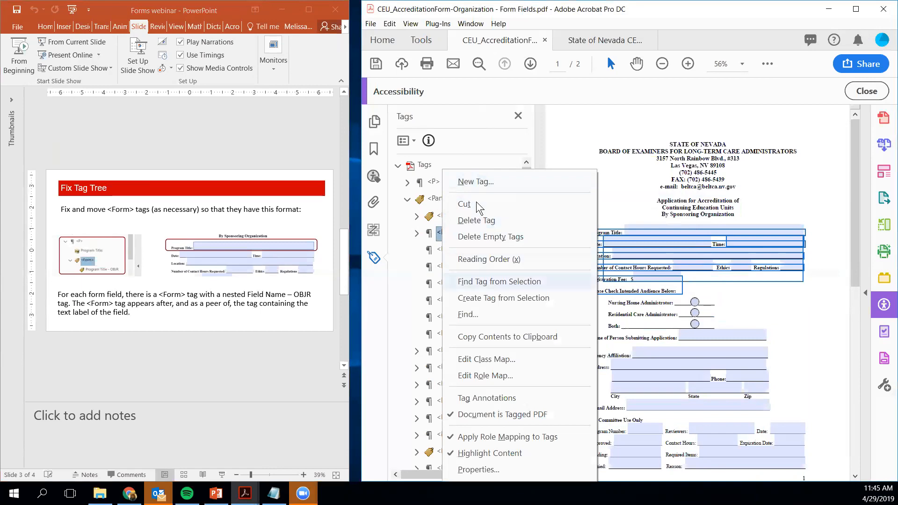
pyautogui.press('Up')
pyautogui.press('Up')
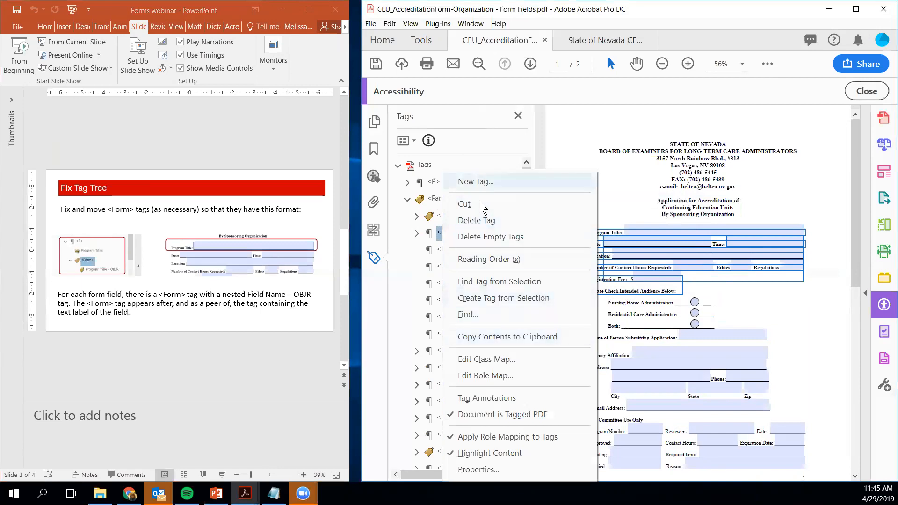
pyautogui.press('Return')
pyautogui.press('Return')
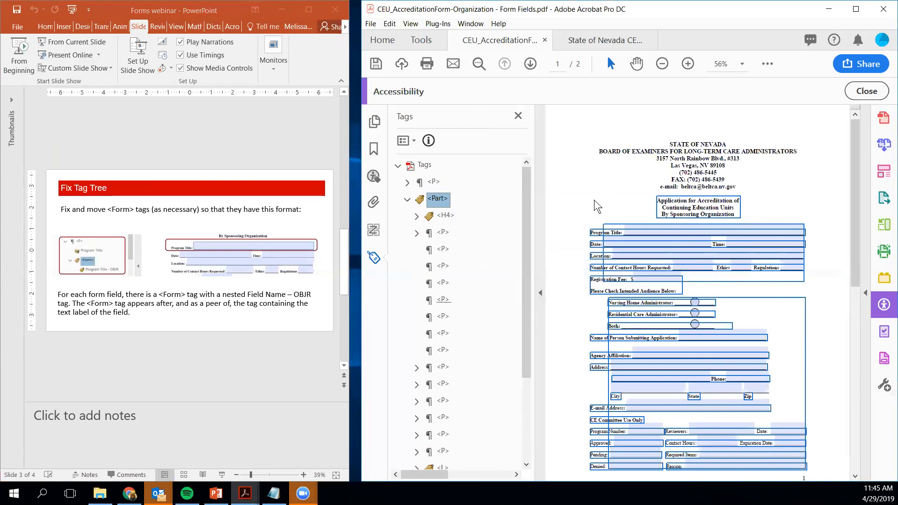
# Add an eighth and a ninth empty Paragraph tag after the Program Title group's <P> tag
pyautogui.press('Down')
pyautogui.press('Down')
pyautogui.hotkey('shift', 'F10')
pyautogui.press('Return')
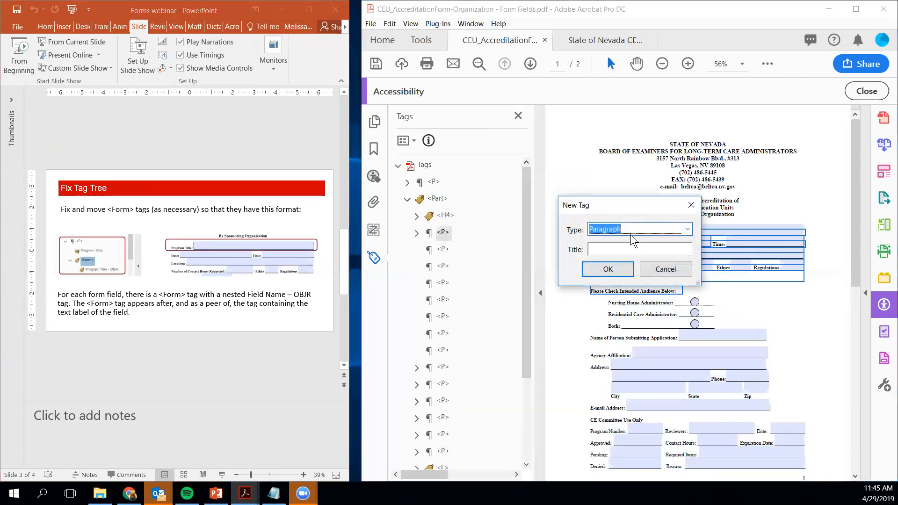
pyautogui.press('Return')
pyautogui.press('Down')
pyautogui.press('Down')
pyautogui.hotkey('shift', 'F10')
pyautogui.press('Down')
pyautogui.press('Return')
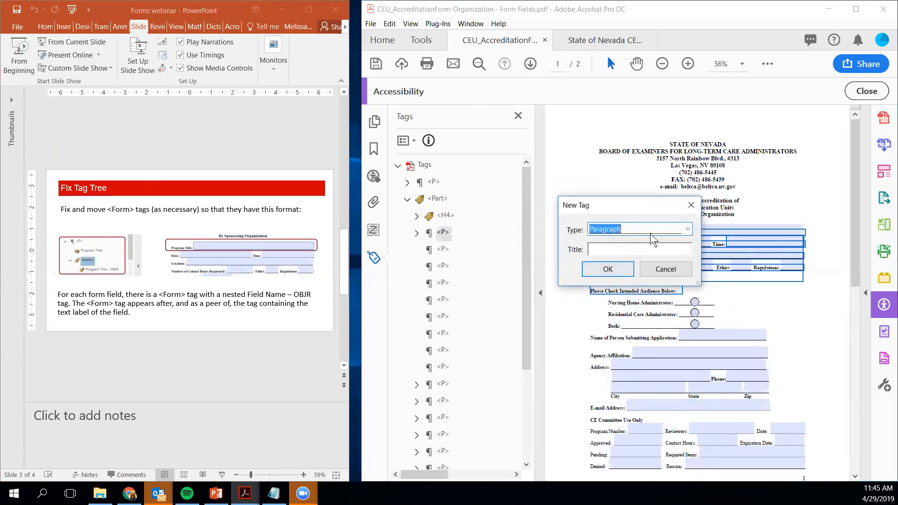
pyautogui.press('Return')
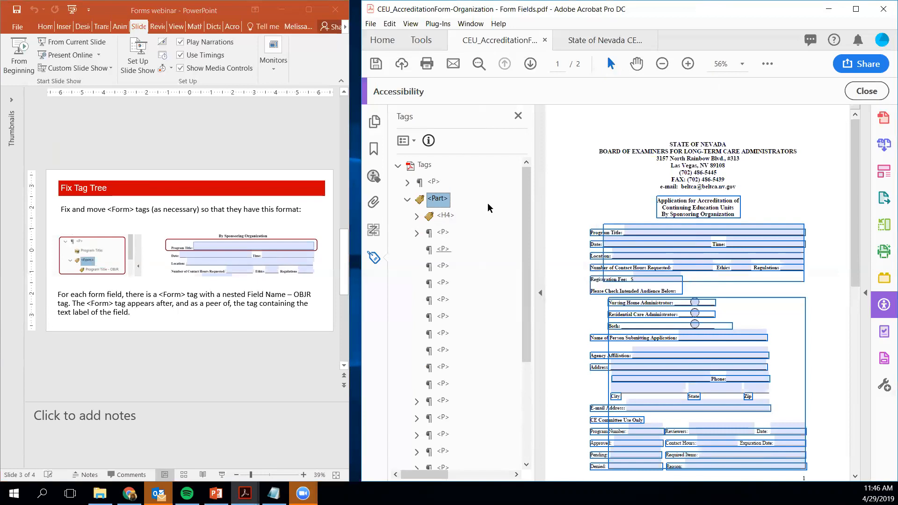
# Tag the "Date:" label from a page text selection into the first empty <P> tag
pyautogui.click(443, 250)
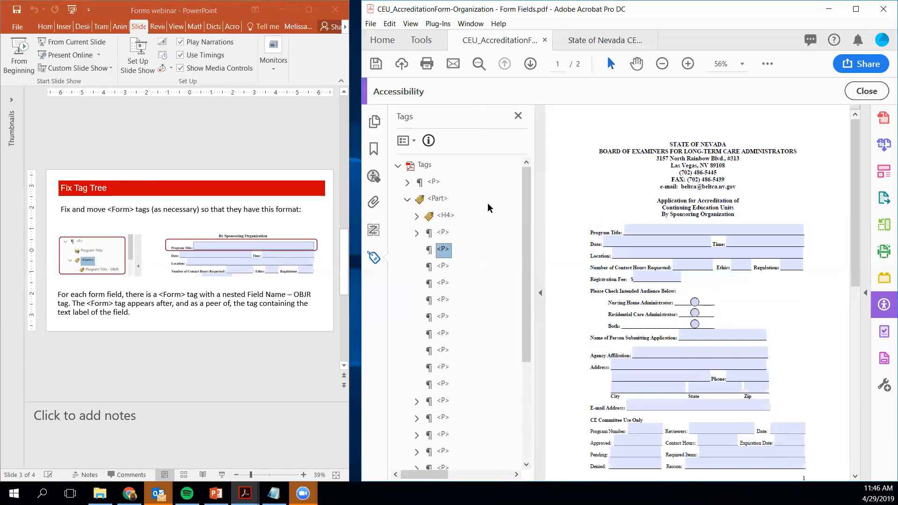
pyautogui.moveTo(591, 245); pyautogui.dragTo(601, 244)
pyautogui.rightClick(435, 252)
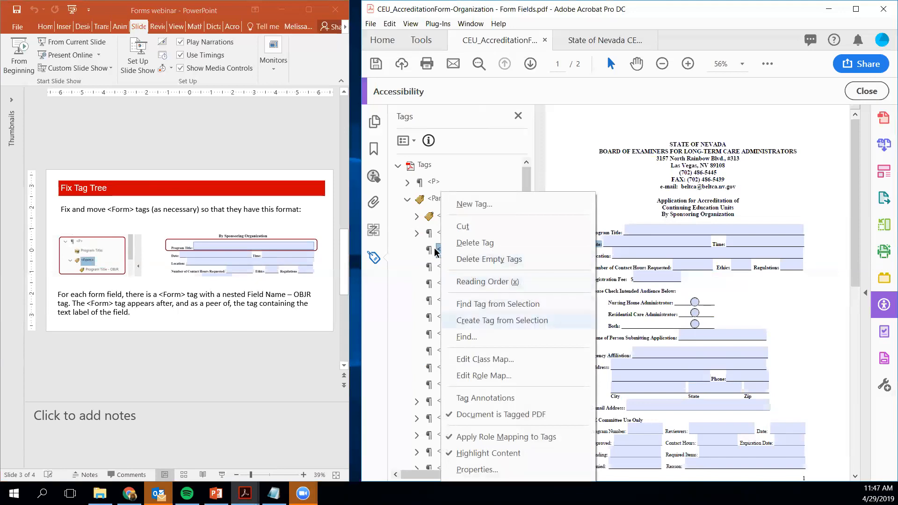
pyautogui.press('Return')
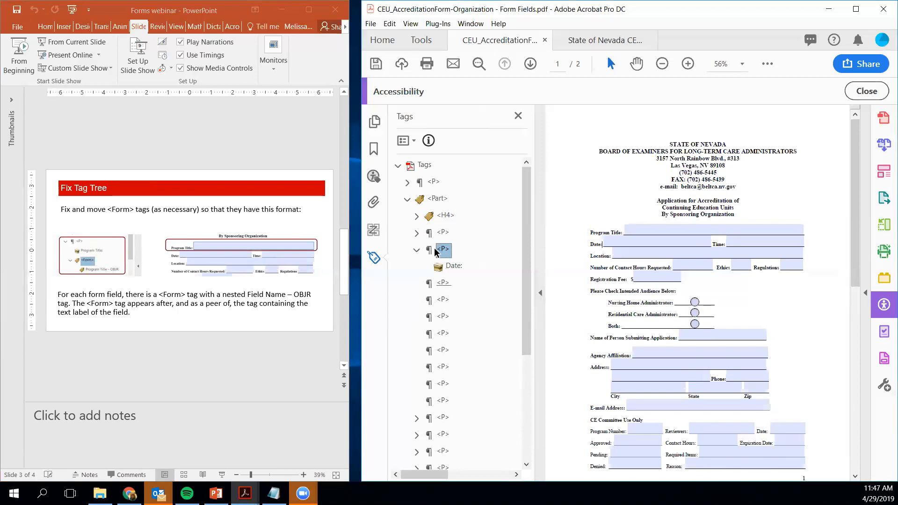
# Tag the "Time:" label from a page text selection into the empty <P> tag following the Date one
pyautogui.click(443, 283)
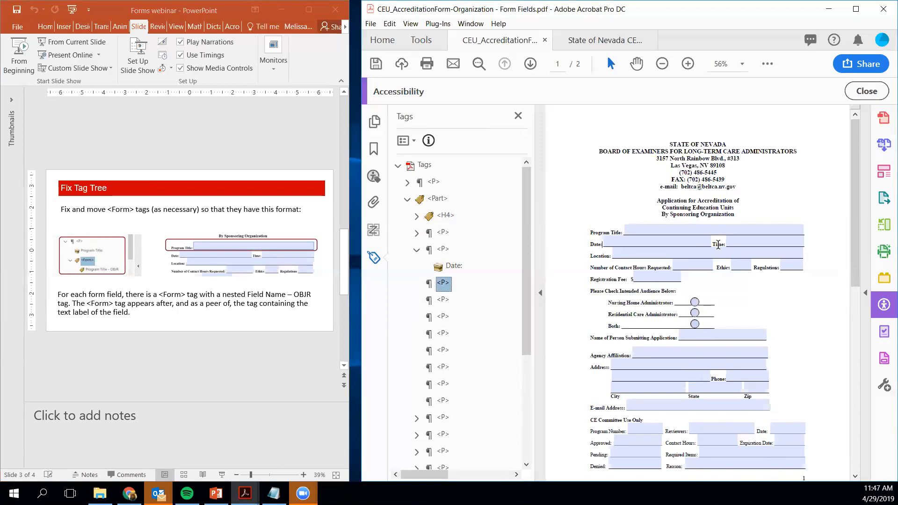
pyautogui.moveTo(713, 243); pyautogui.dragTo(727, 243)
pyautogui.rightClick(444, 283)
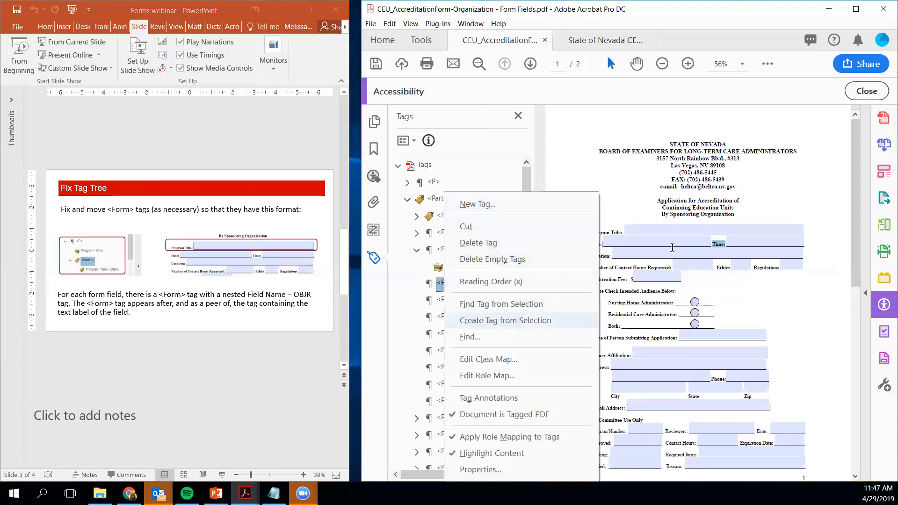
pyautogui.click(505, 320)
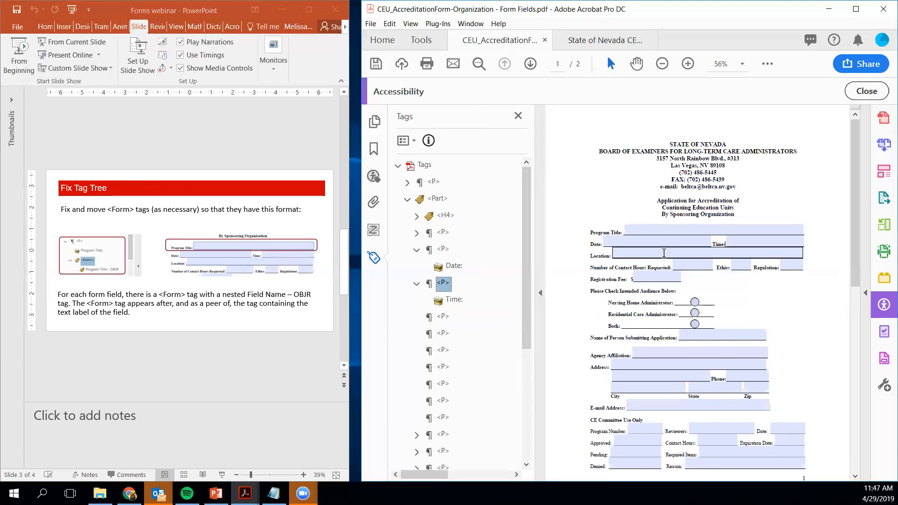
# Tag the "Location:" label from a page text selection into the empty <P> tag following the Time one
pyautogui.moveTo(591, 256); pyautogui.dragTo(612, 256)
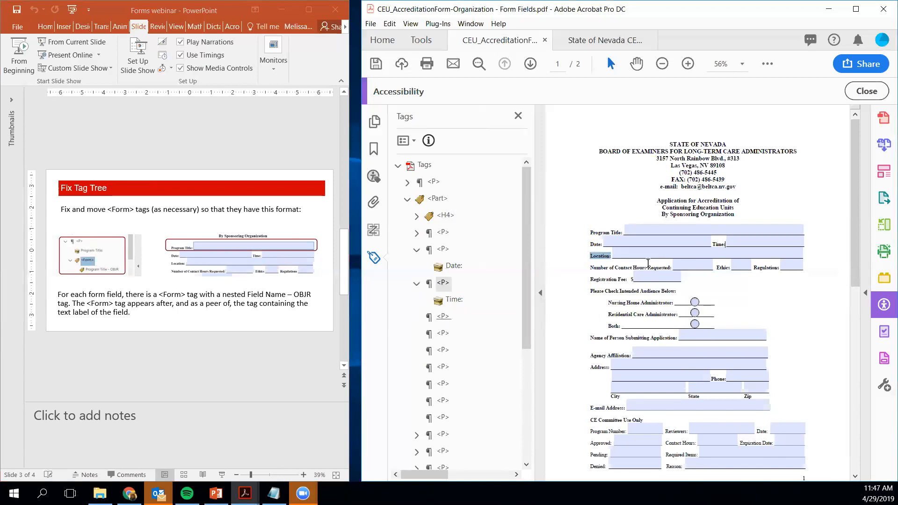
pyautogui.click(443, 317)
pyautogui.moveTo(590, 256); pyautogui.dragTo(611, 256)
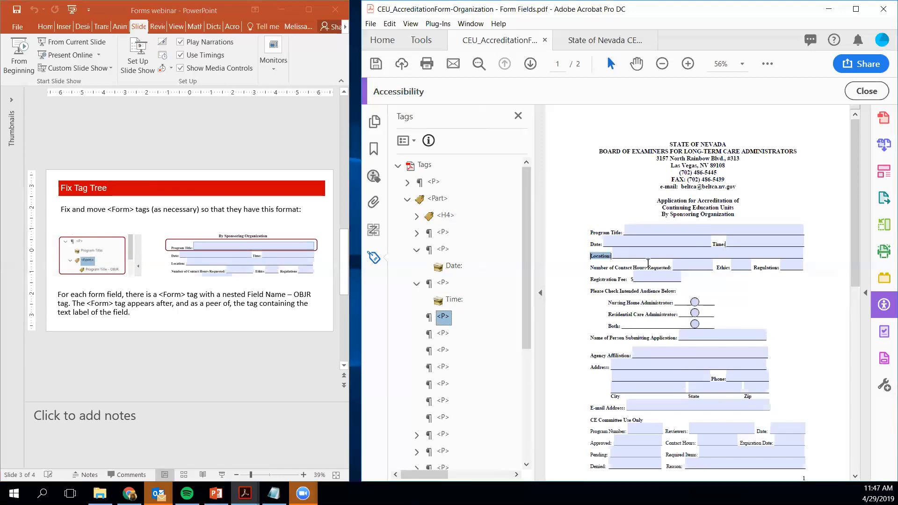
pyautogui.rightClick(443, 316)
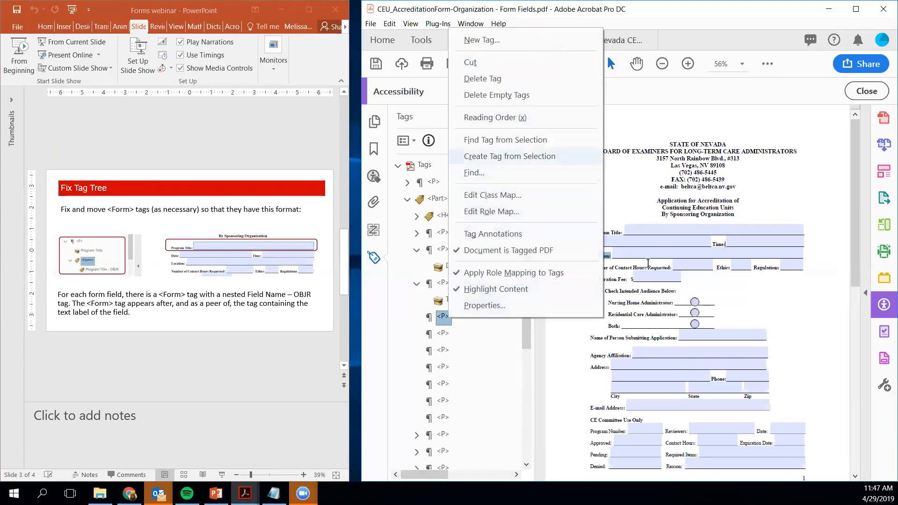
pyautogui.click(575, 156)
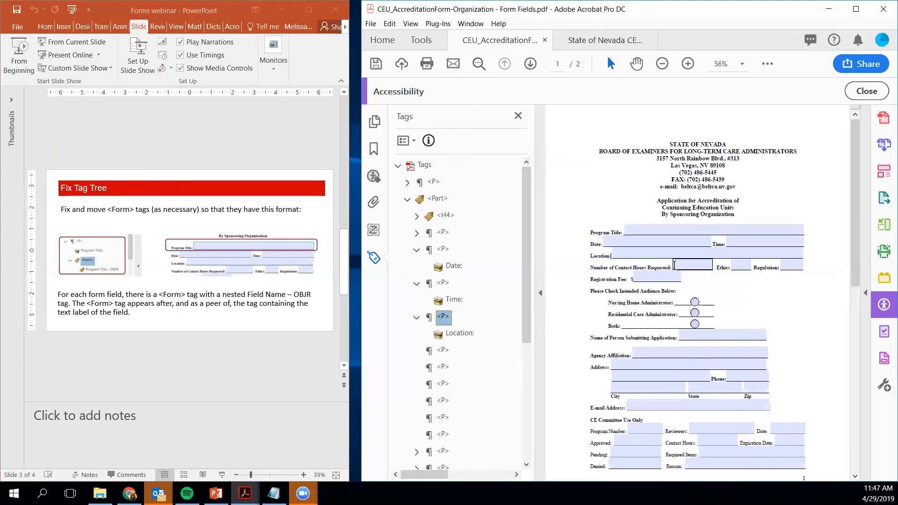
# Tag the "Number of Contact Hours Requested:" label from a page text selection into the empty <P> tag following the Location one
pyautogui.moveTo(647, 263); pyautogui.dragTo(675, 271)
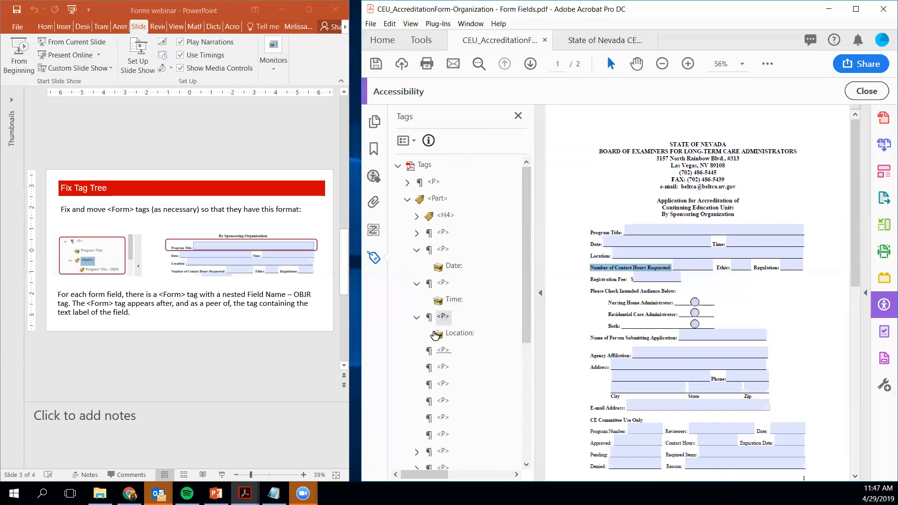
pyautogui.click(443, 350)
pyautogui.rightClick(443, 350)
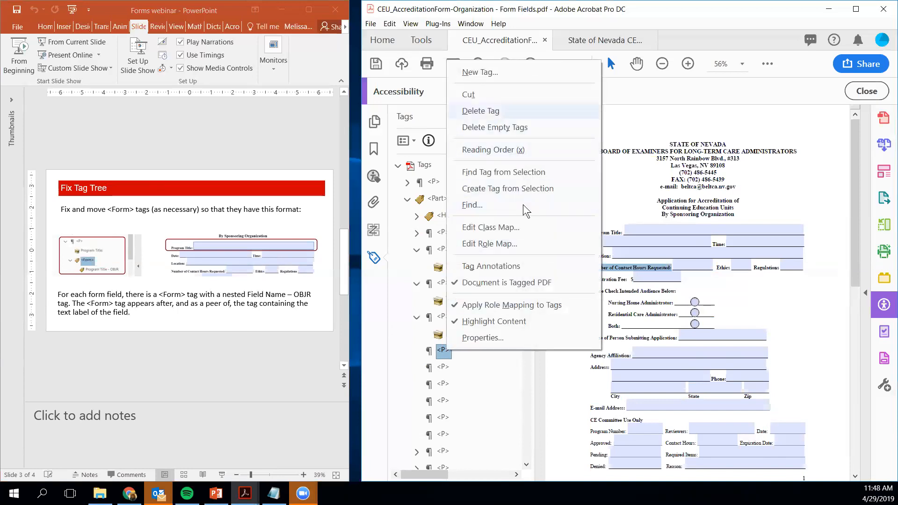
pyautogui.click(519, 188)
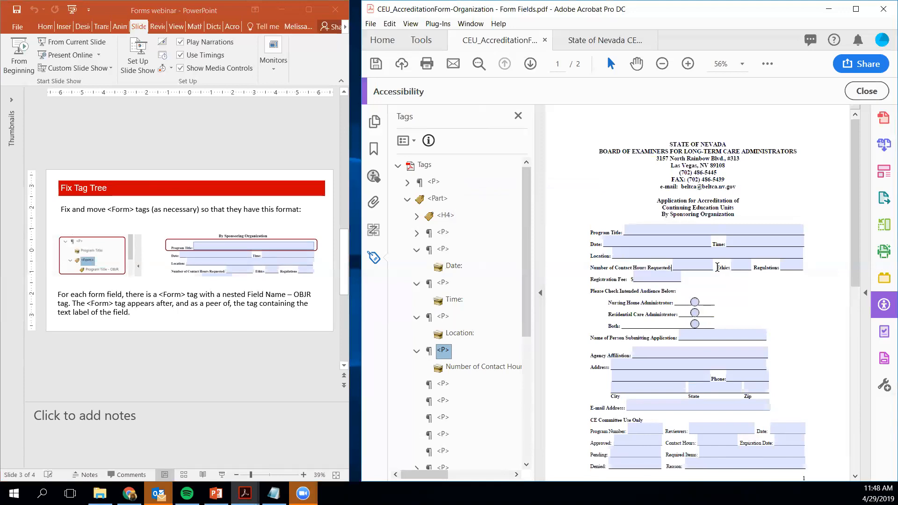
# Tag the "Ethics" label from a page text selection into the empty <P> tag following the Number of Contact Hours one
pyautogui.moveTo(717, 267); pyautogui.dragTo(731, 267)
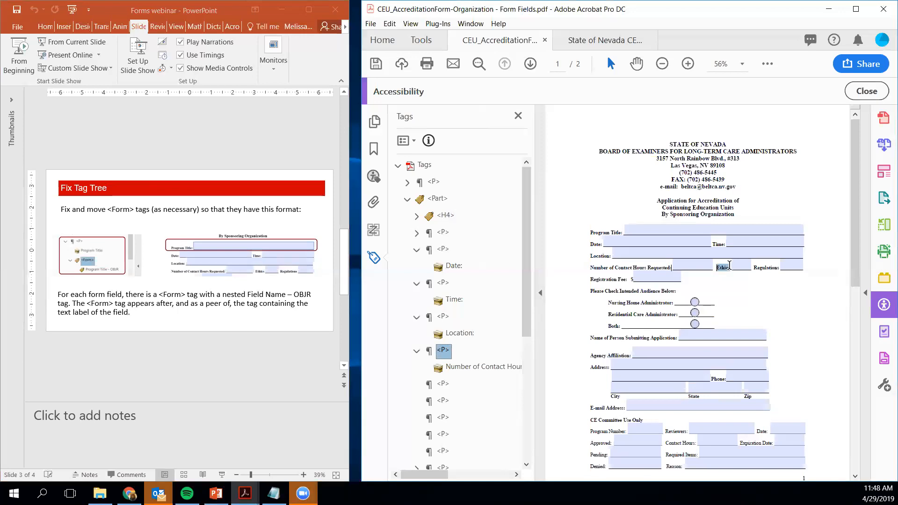
pyautogui.click(442, 384)
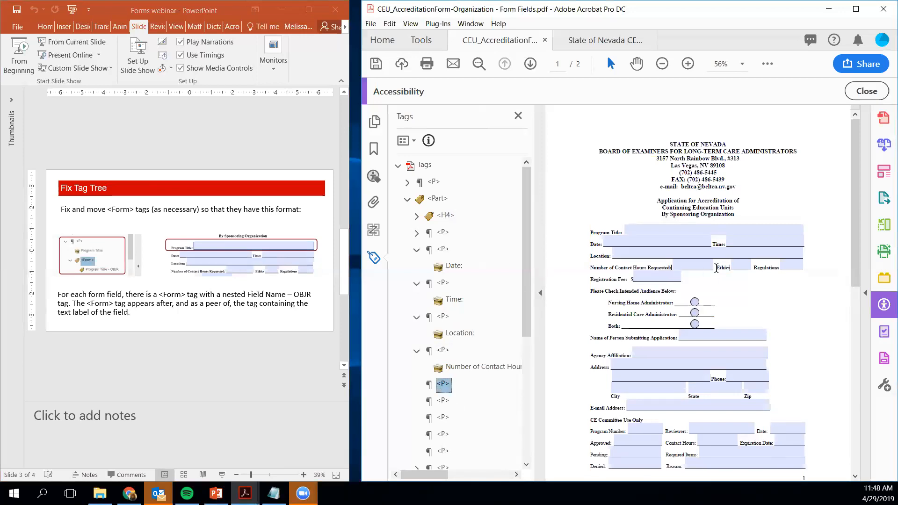
pyautogui.moveTo(717, 268); pyautogui.dragTo(732, 268)
pyautogui.rightClick(447, 383)
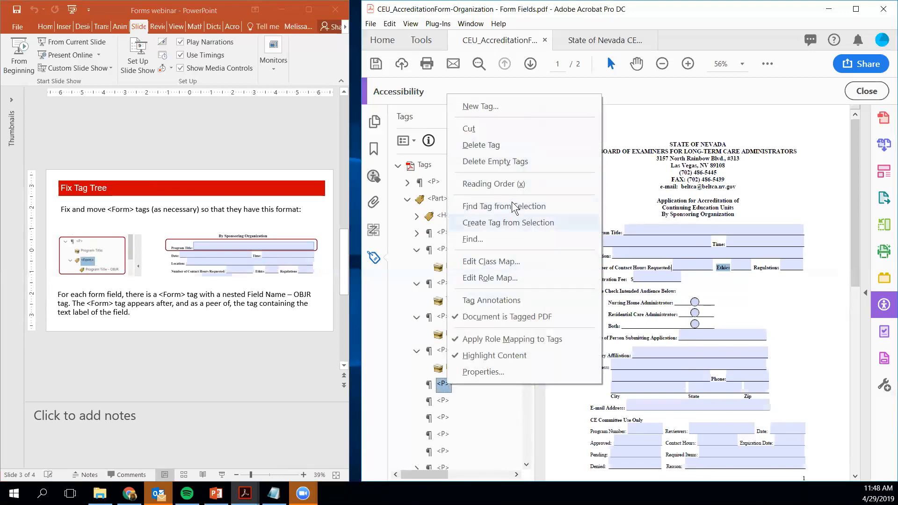
pyautogui.click(515, 222)
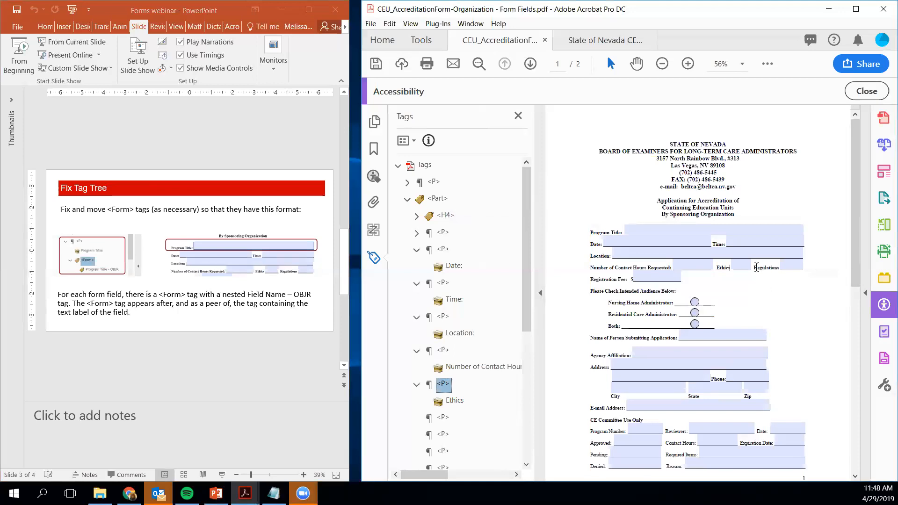
# Tag the "Regulations" label from a page text selection into the empty <P> tag following the Ethics one
pyautogui.moveTo(754, 268); pyautogui.dragTo(781, 267)
pyautogui.click(443, 417)
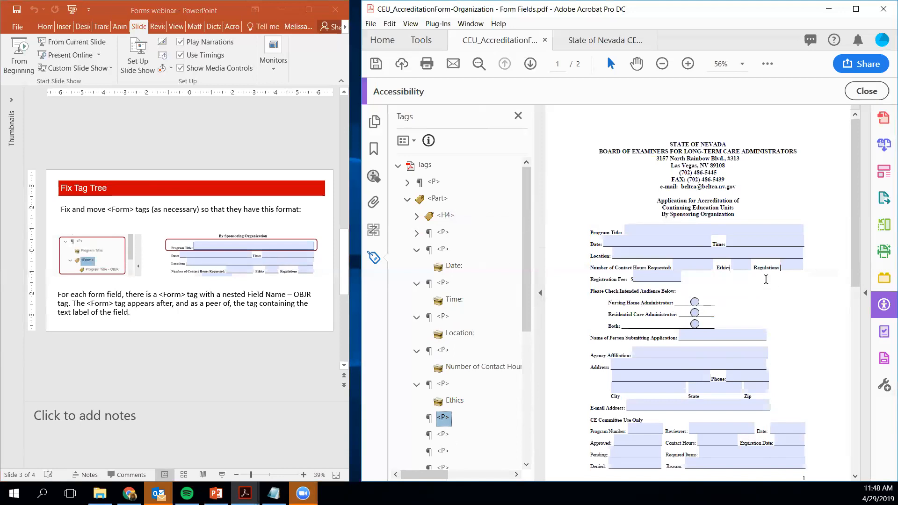
pyautogui.moveTo(756, 268); pyautogui.dragTo(783, 269)
pyautogui.click(447, 420)
pyautogui.rightClick(447, 420)
pyautogui.press('Down')
pyautogui.press('Down')
pyautogui.press('Down')
pyautogui.press('Return')
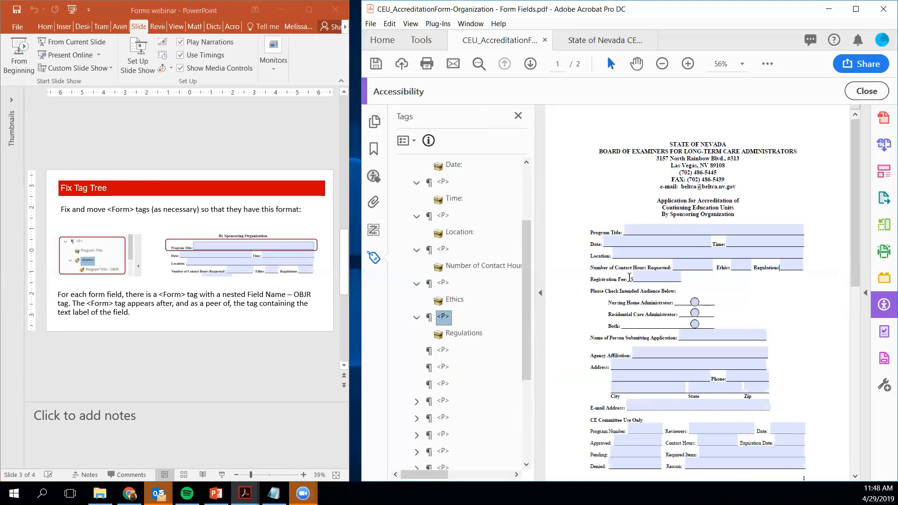
# Tag the "Registration Fee:" label, without the dollar sign, from a page text selection into the empty <P> tag following the Regulations one
pyautogui.hotkey('shift', 'Right')
pyautogui.hotkey('shift', 'Right')
pyautogui.hotkey('shift', 'Right')
pyautogui.hotkey('shift', 'Right')
pyautogui.hotkey('shift', 'Right')
pyautogui.hotkey('shift', 'Right')
pyautogui.hotkey('shift', 'Right')
pyautogui.hotkey('shift', 'Right')
pyautogui.hotkey('shift', 'Right')
pyautogui.hotkey('shift', 'Right')
pyautogui.hotkey('shift', 'Right')
pyautogui.hotkey('shift', 'Right')
pyautogui.hotkey('shift', 'Right')
pyautogui.hotkey('shift', 'Right')
pyautogui.hotkey('shift', 'Right')
pyautogui.hotkey('shift', 'Right')
pyautogui.hotkey('shift', 'Right')
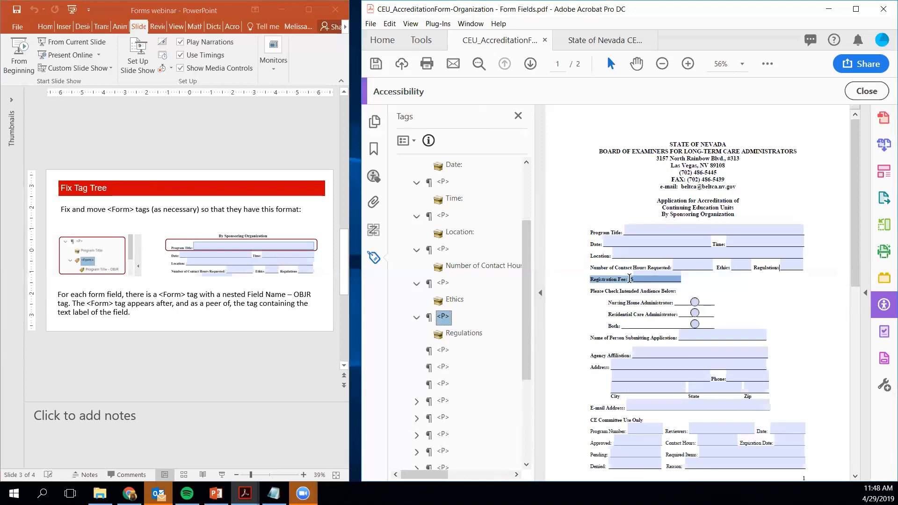
pyautogui.moveTo(630, 279); pyautogui.dragTo(628, 277)
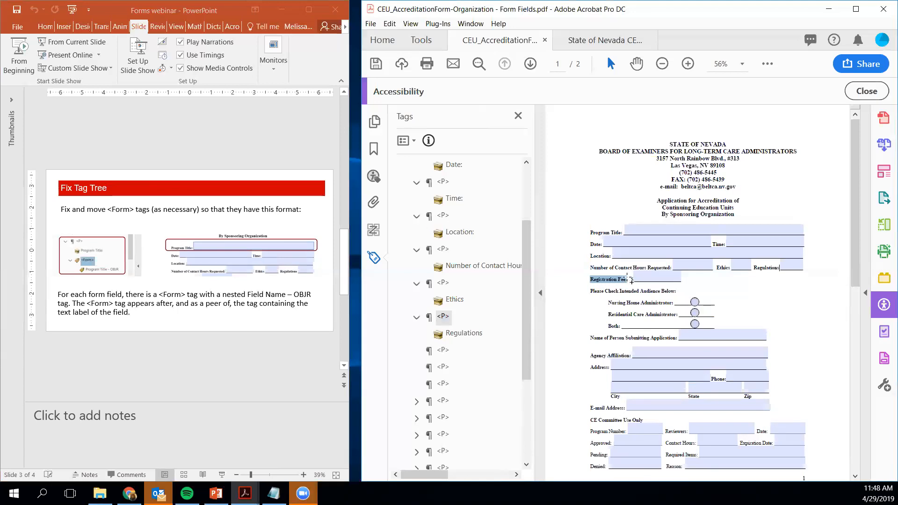
pyautogui.rightClick(628, 279)
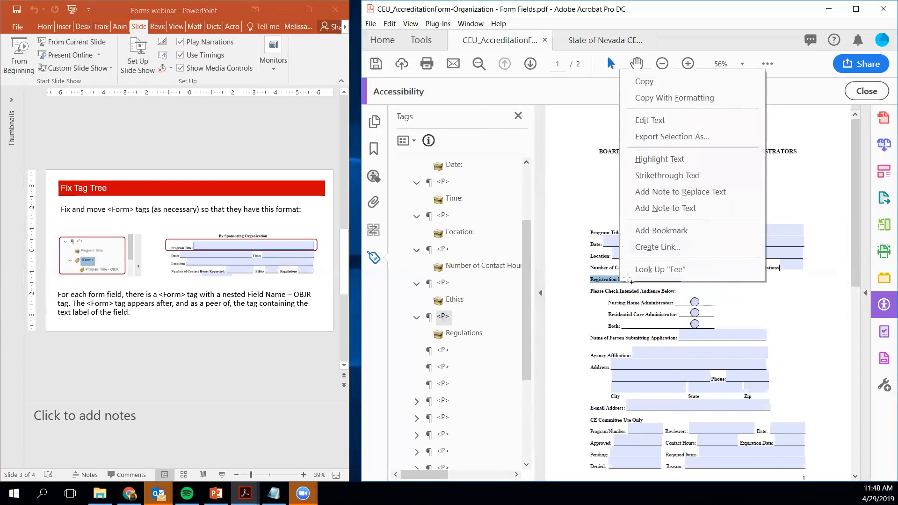
pyautogui.click(434, 358)
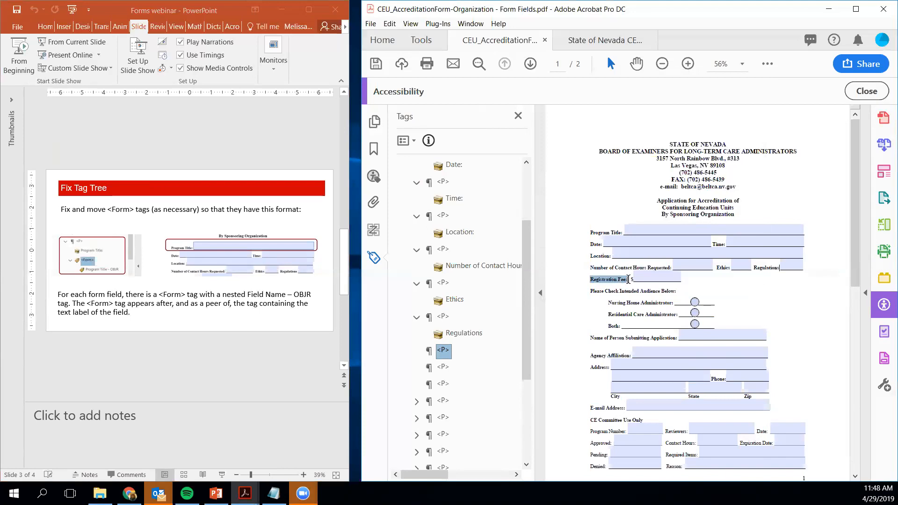
pyautogui.rightClick(445, 352)
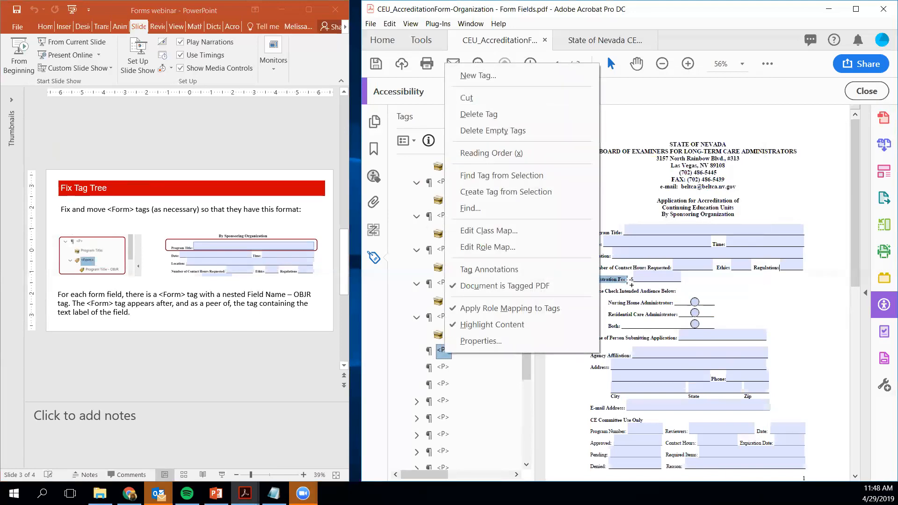
pyautogui.press('Down')
pyautogui.press('Down')
pyautogui.press('Return')
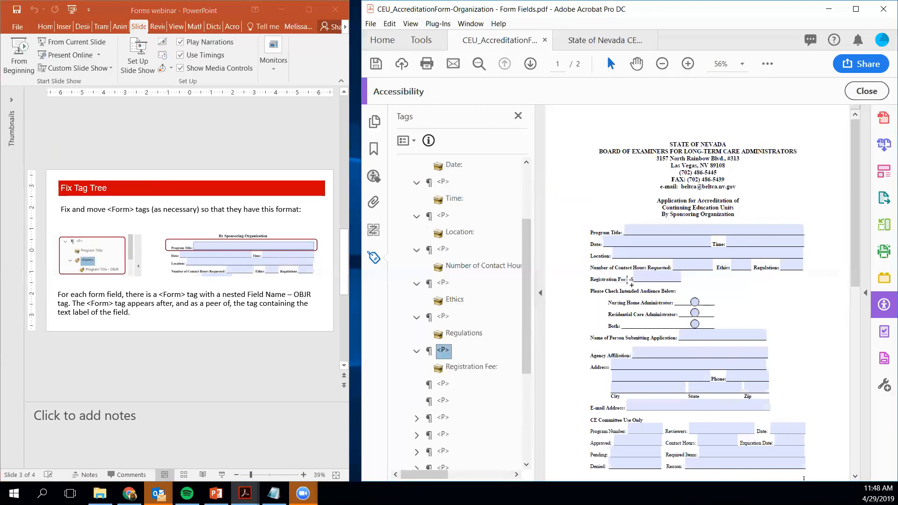
# Tag the "Please Check Intended Audience Below:" text from a page text selection into the empty <P> tag following the Registration Fee one
pyautogui.moveTo(590, 291); pyautogui.dragTo(676, 294)
pyautogui.rightClick(661, 293)
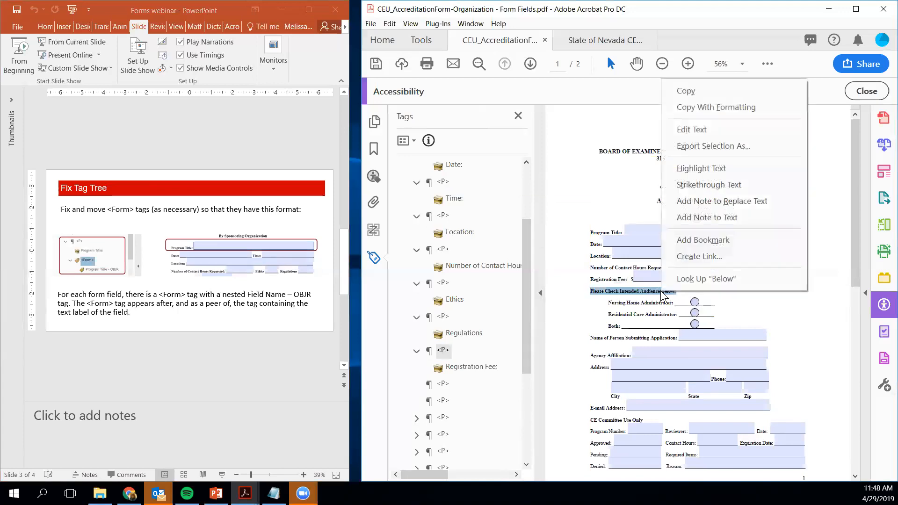
pyautogui.click(443, 385)
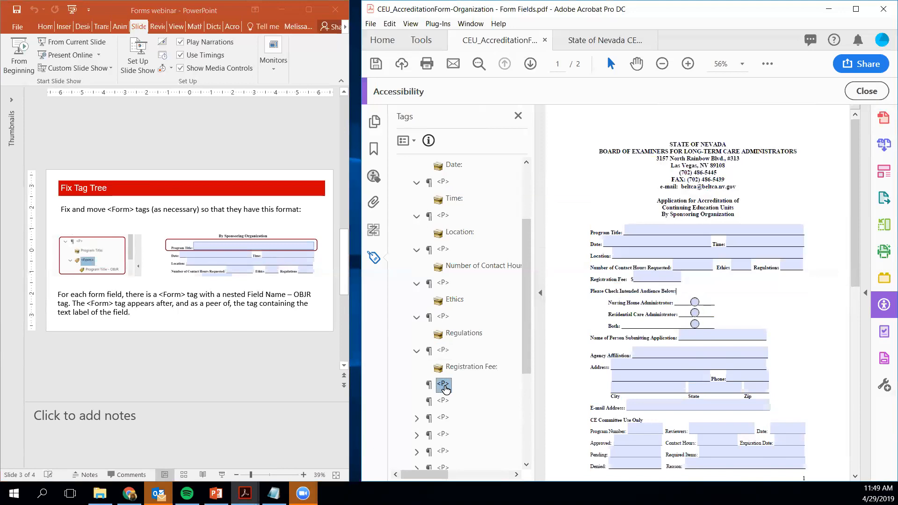
pyautogui.moveTo(591, 291); pyautogui.dragTo(677, 294)
pyautogui.click(445, 387)
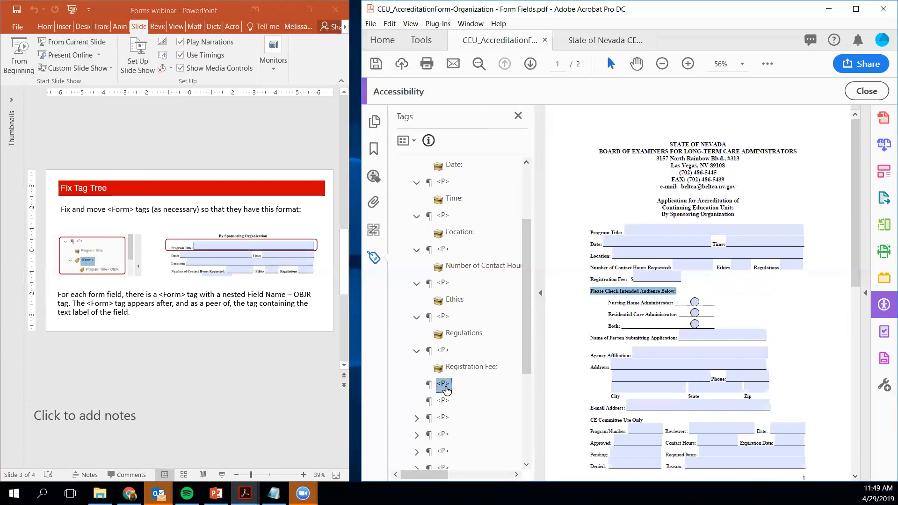
pyautogui.rightClick(446, 387)
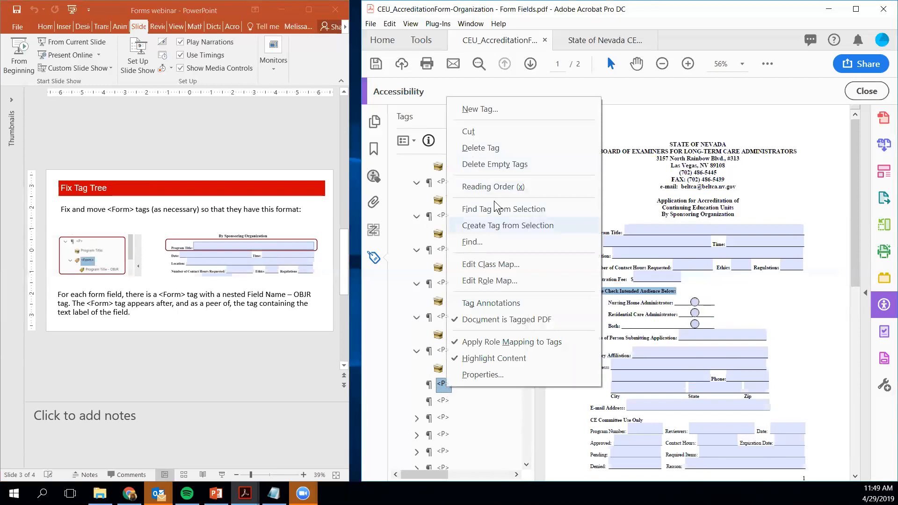
pyautogui.click(494, 226)
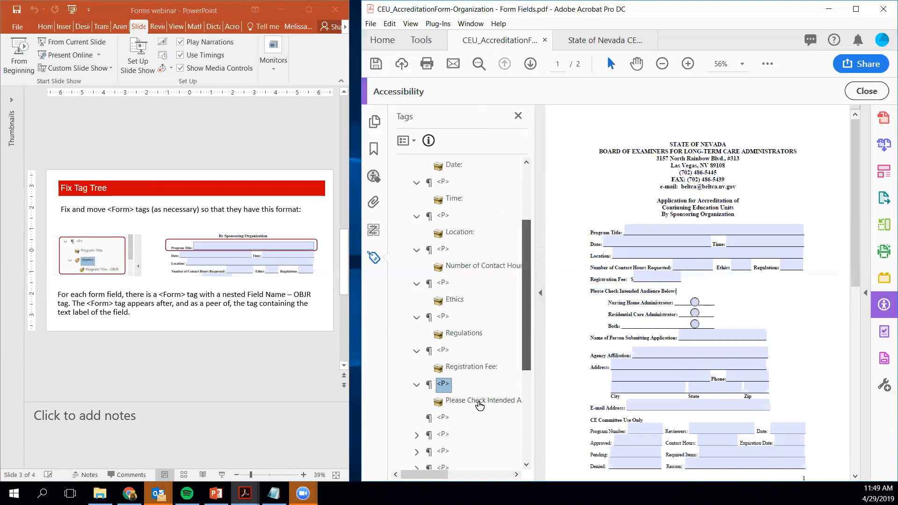
# Delete the leftover empty <P> tag after the Please Check Intended Audience one
pyautogui.scroll(1, 479, 406)
pyautogui.scroll(-1, 479, 406)
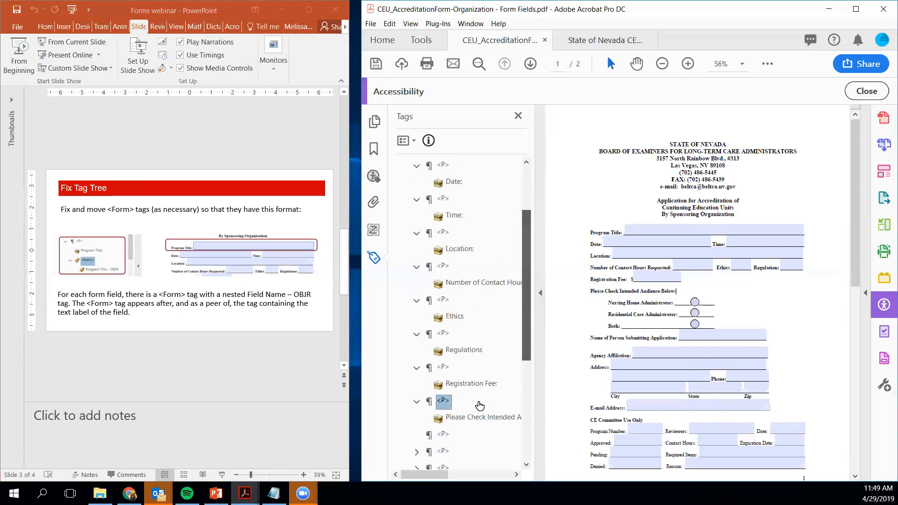
pyautogui.rightClick(444, 419)
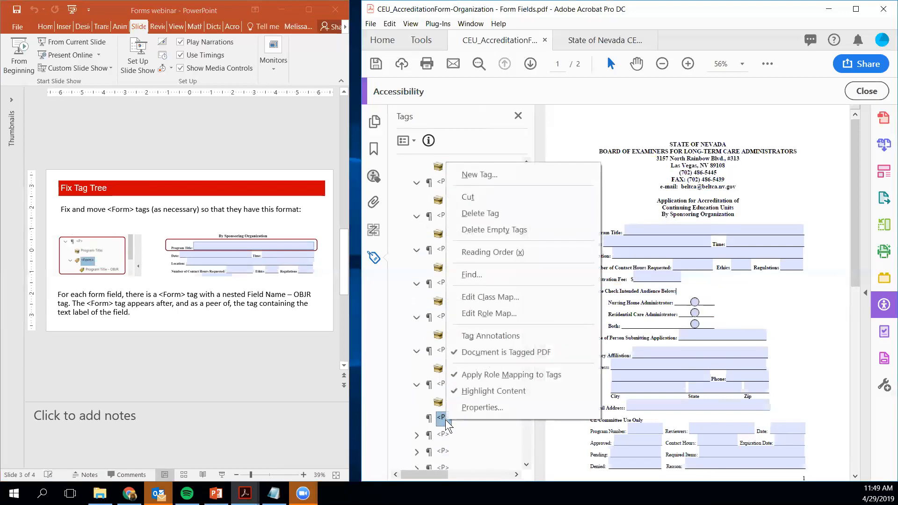
pyautogui.click(489, 204)
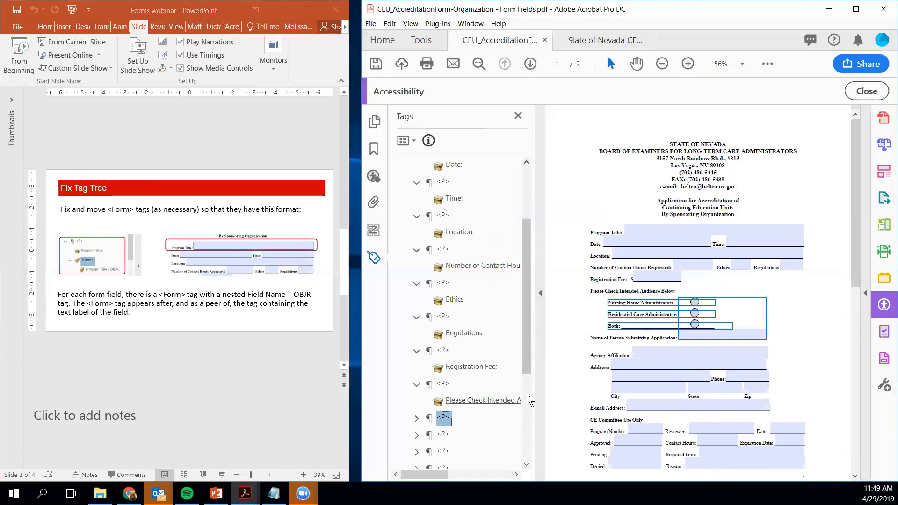
# Expand the first <P> tag, the Program Title group's <P> tag and its first <Form> tag to examine their nested content
pyautogui.scroll(2, 526, 394)
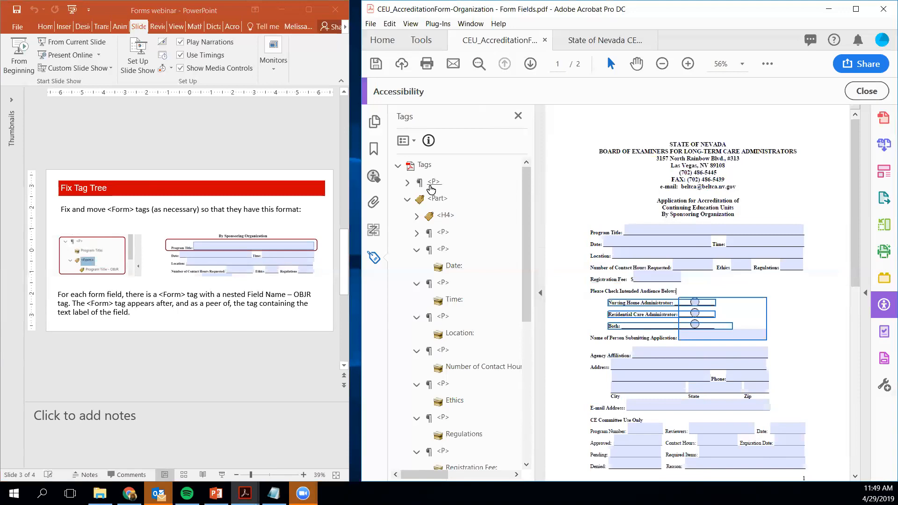
pyautogui.click(407, 182)
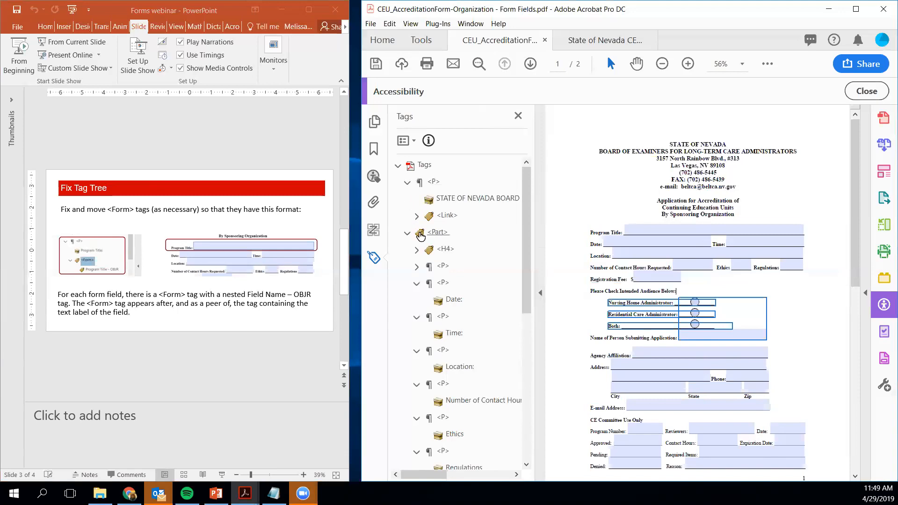
pyautogui.click(417, 266)
pyautogui.scroll(-1, 417, 271)
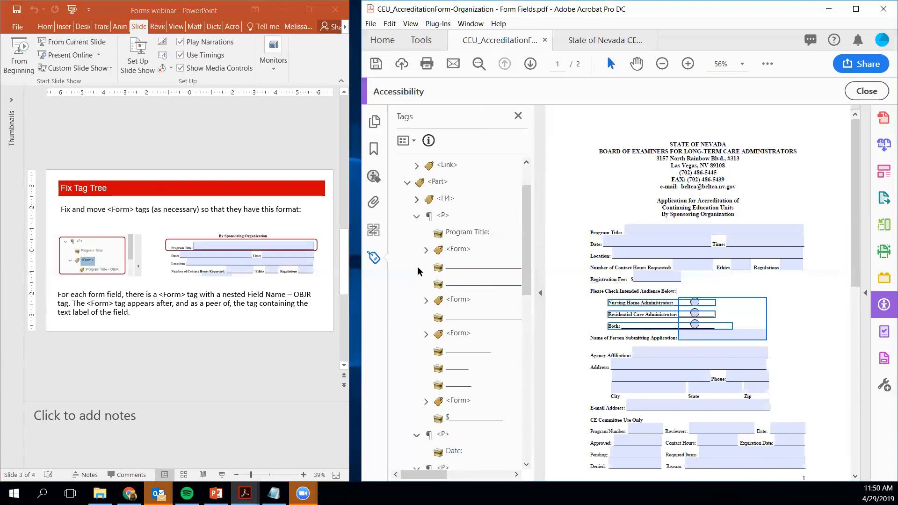
pyautogui.click(426, 250)
pyautogui.scroll(-1, 477, 200)
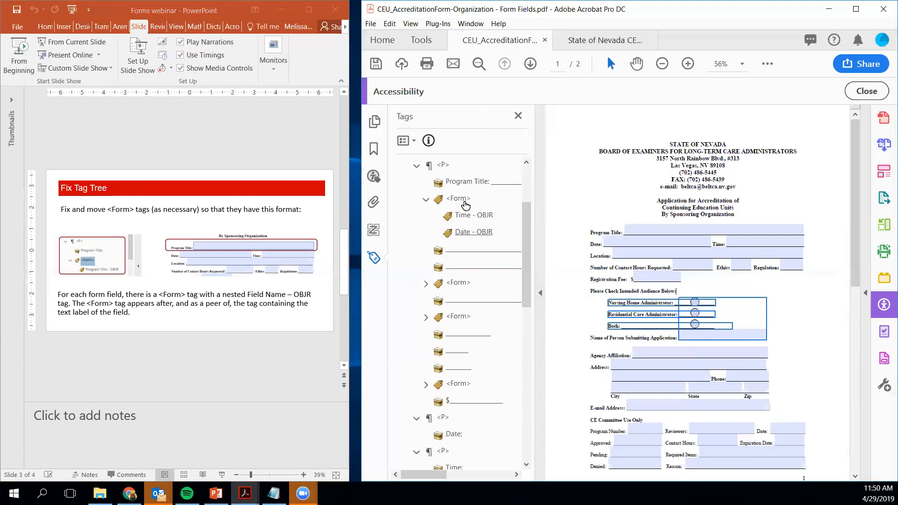
# Add a new Form tag after the "Date:" label content inside its <P> tag
pyautogui.scroll(-3, 466, 205)
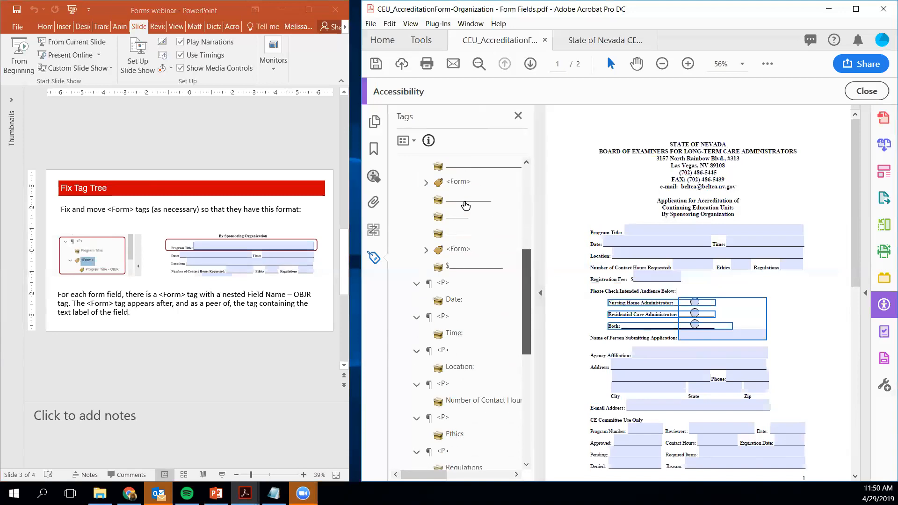
pyautogui.scroll(-2, 465, 205)
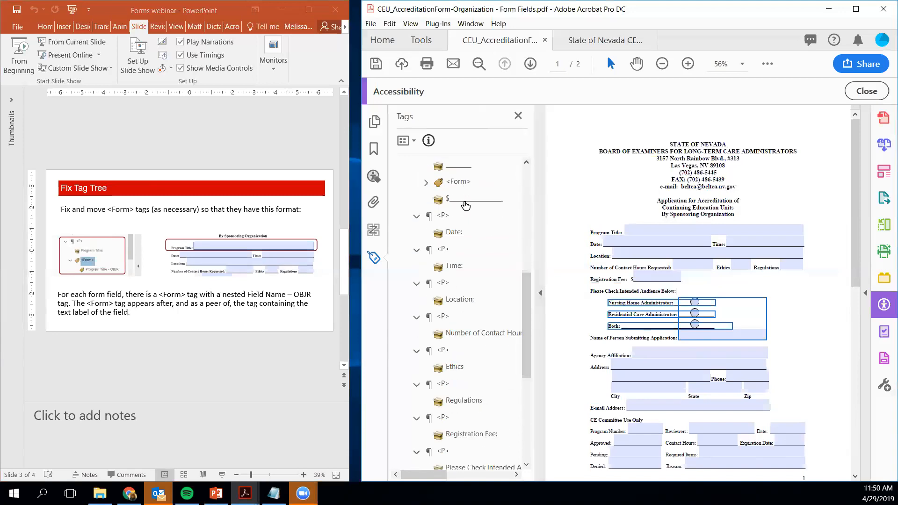
pyautogui.click(453, 232)
pyautogui.rightClick(453, 233)
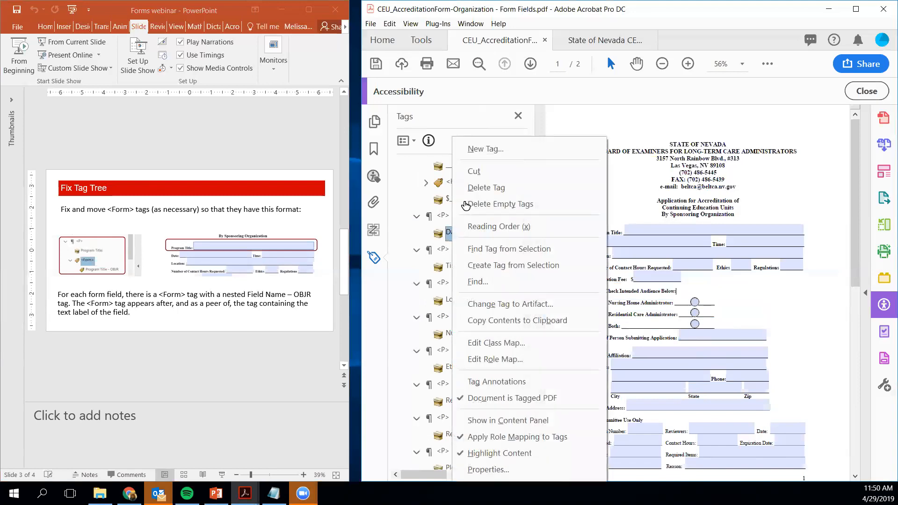
pyautogui.click(482, 149)
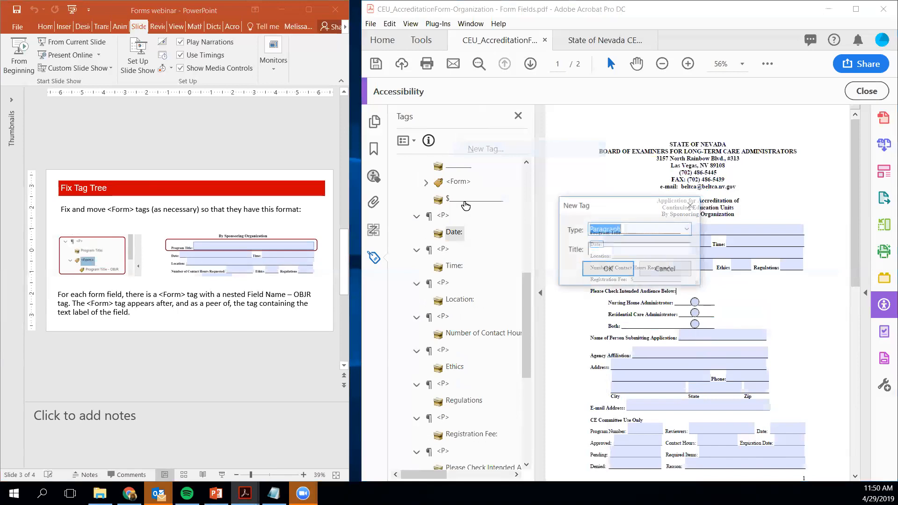
pyautogui.click(688, 233)
pyautogui.scroll(2, 641, 235)
pyautogui.scroll(4, 641, 235)
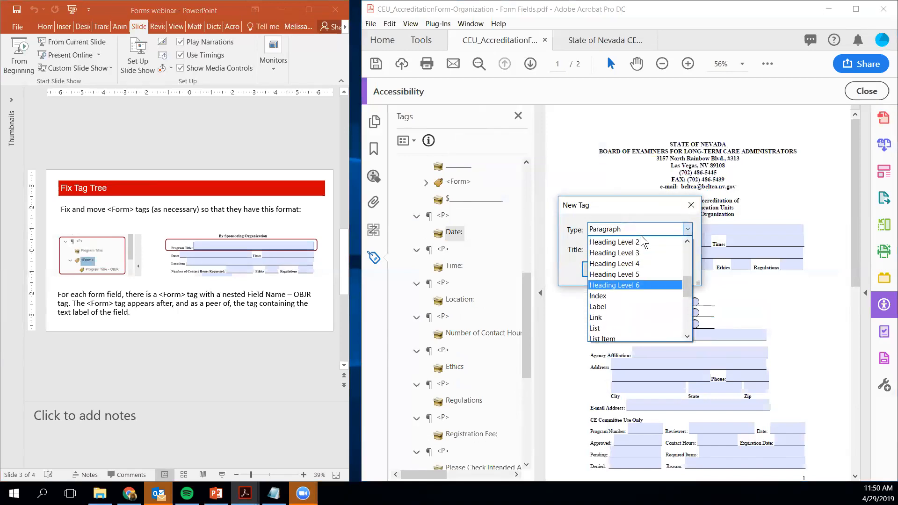
pyautogui.press('Return')
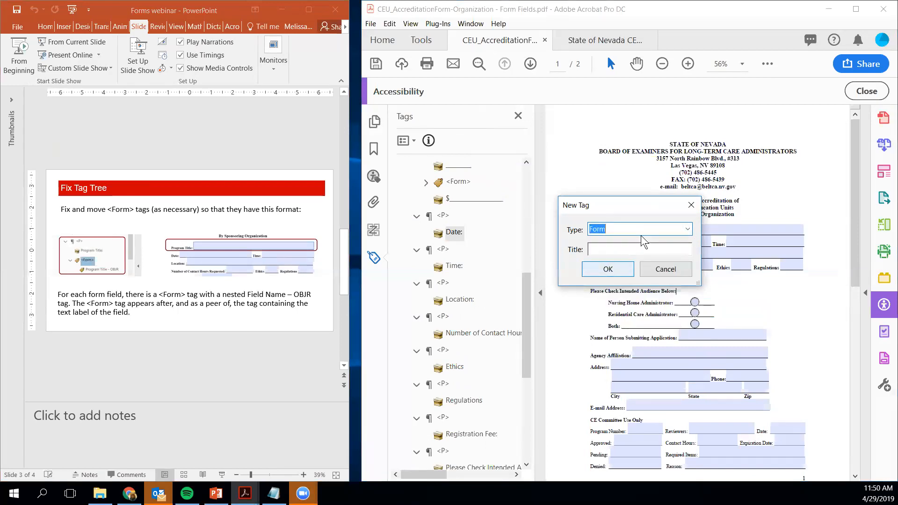
pyautogui.press('Return')
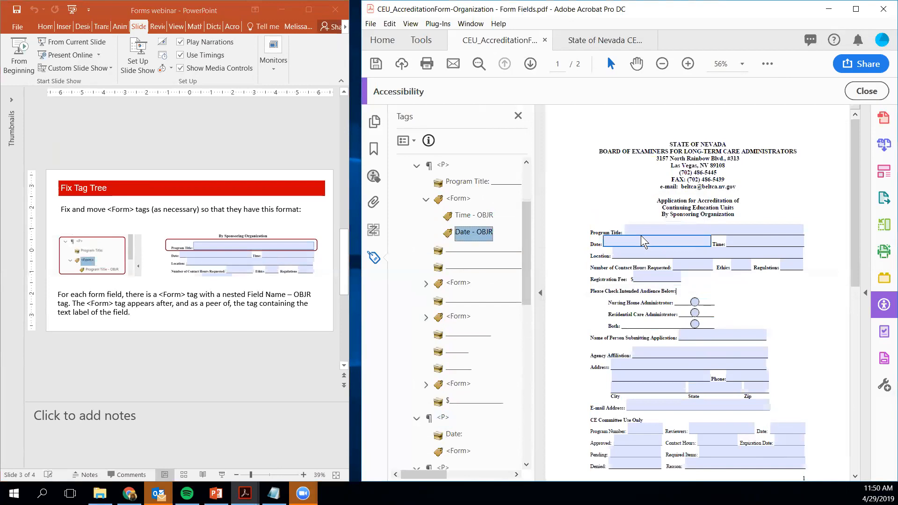
# Move the "Date - OBJR" tag from the Program Title group's <Form> tag into the <Form> tag under the "Date:" label's <P> tag as its child
pyautogui.hotkey('shift', 'F10')
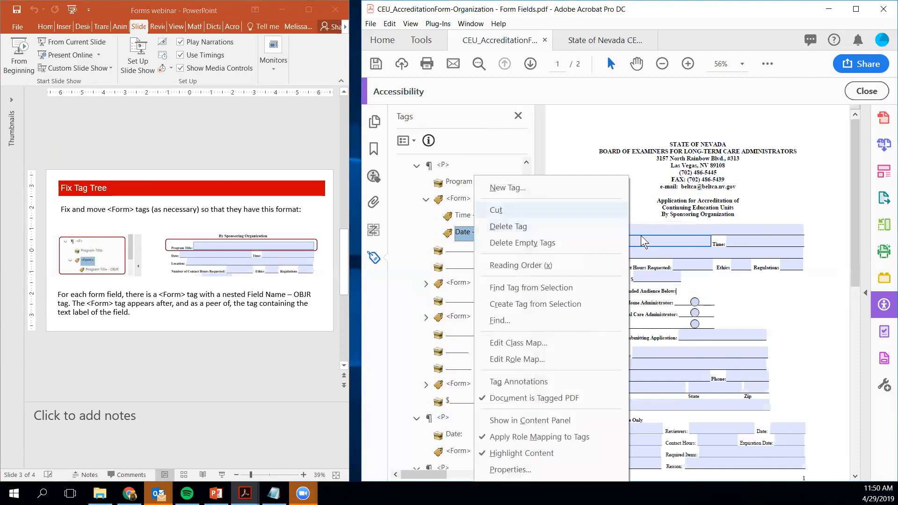
pyautogui.press('Return')
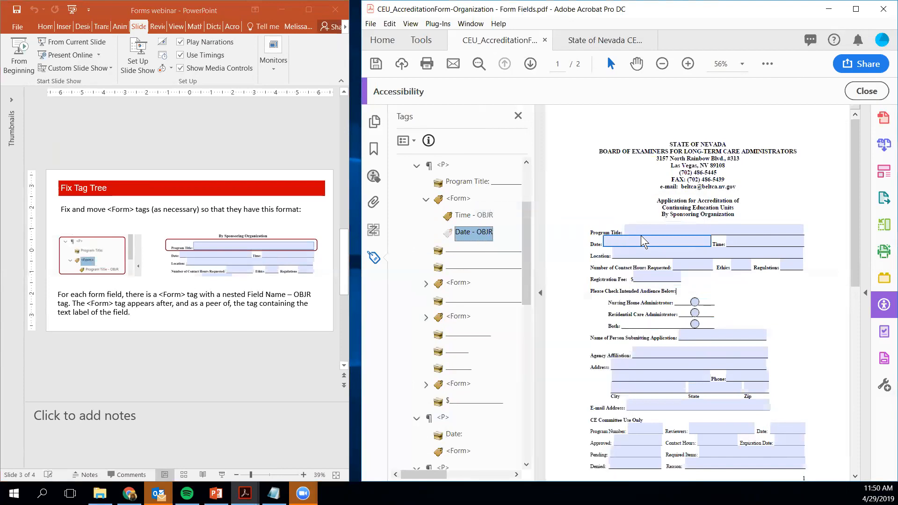
pyautogui.scroll(-1, 461, 314)
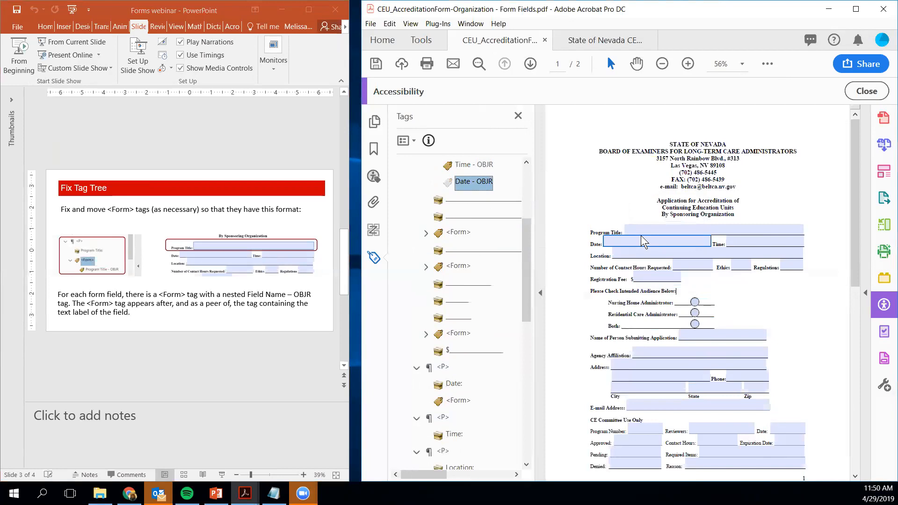
pyautogui.scroll(-1, 461, 313)
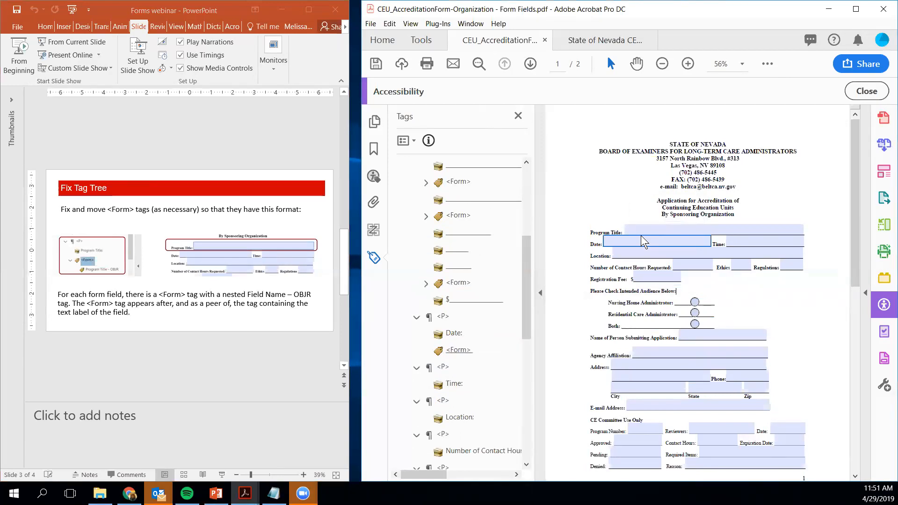
pyautogui.rightClick(456, 351)
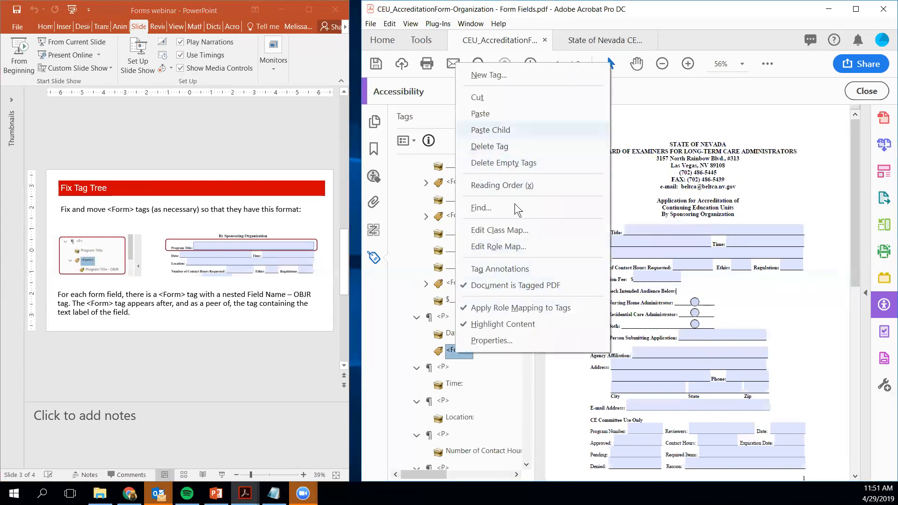
pyautogui.press('Return')
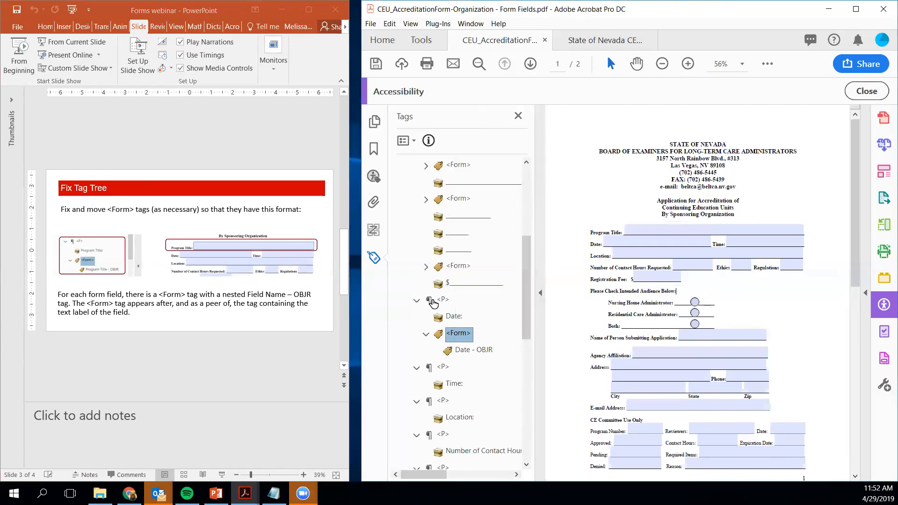
# Move the <Form> tag containing "Time - OBJR" out of the Program Title group to directly after the "Time:" label content in its <P> tag
pyautogui.scroll(-1, 433, 303)
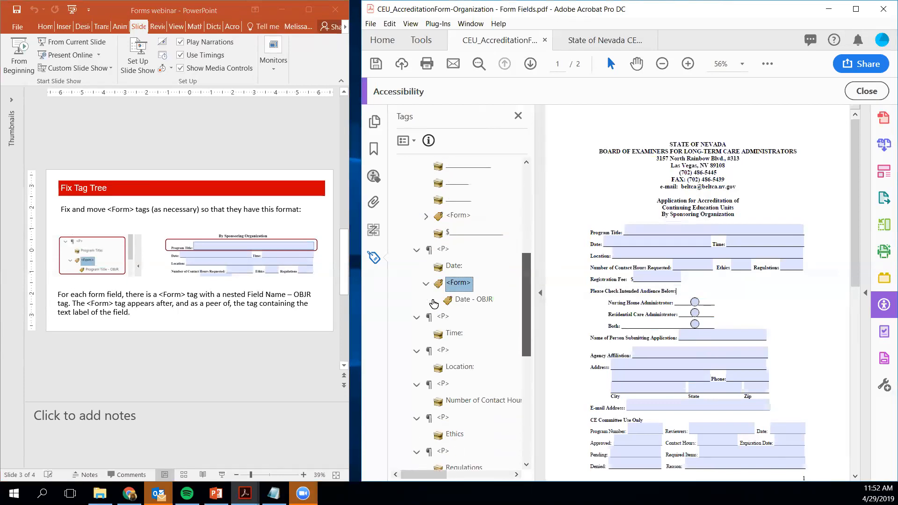
pyautogui.scroll(6, 434, 303)
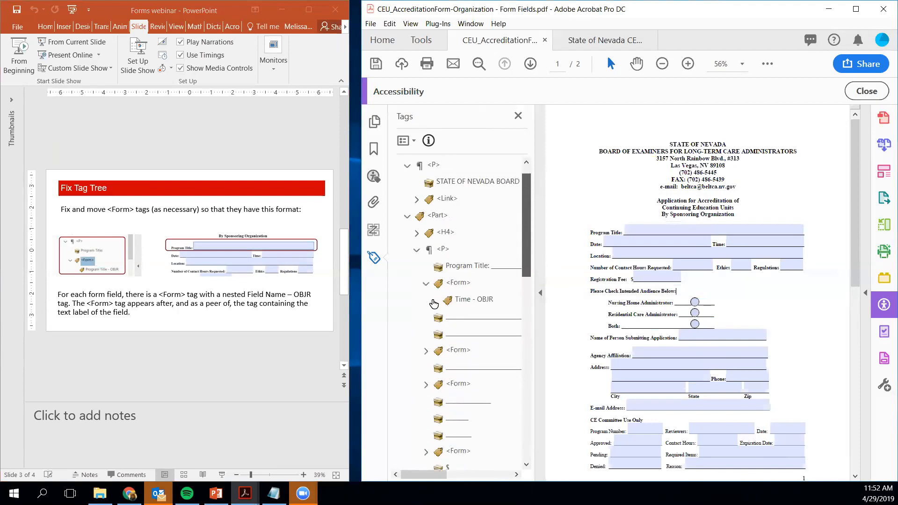
pyautogui.scroll(1, 434, 303)
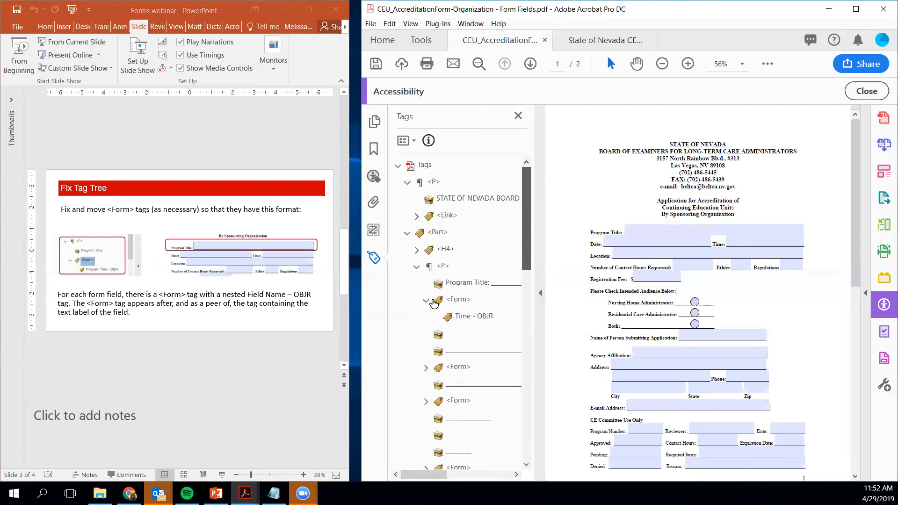
pyautogui.click(417, 267)
pyautogui.click(417, 266)
pyautogui.scroll(-1, 419, 270)
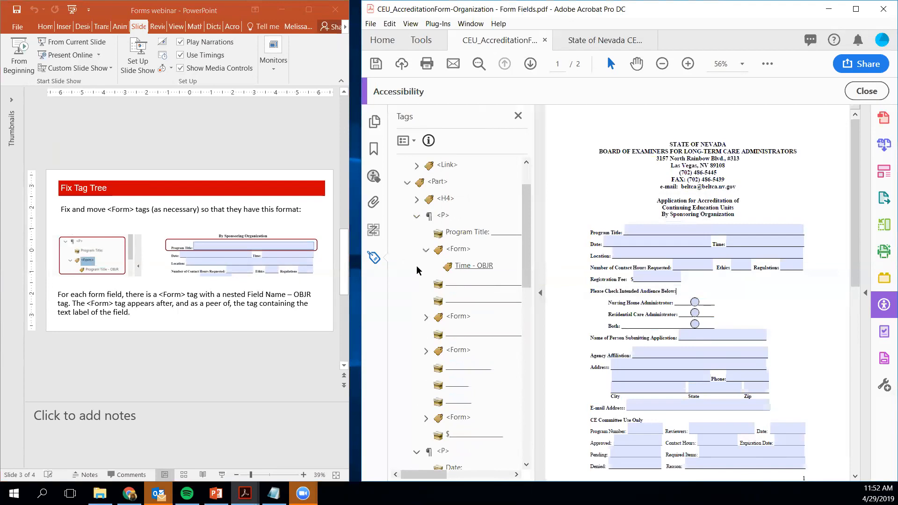
pyautogui.click(427, 250)
pyautogui.click(427, 250)
pyautogui.click(427, 249)
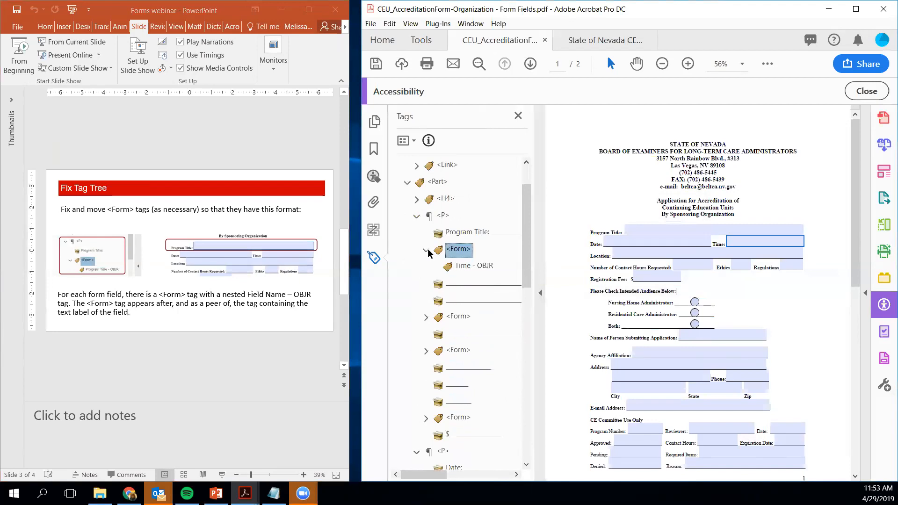
pyautogui.rightClick(427, 248)
pyautogui.press('Down')
pyautogui.press('Down')
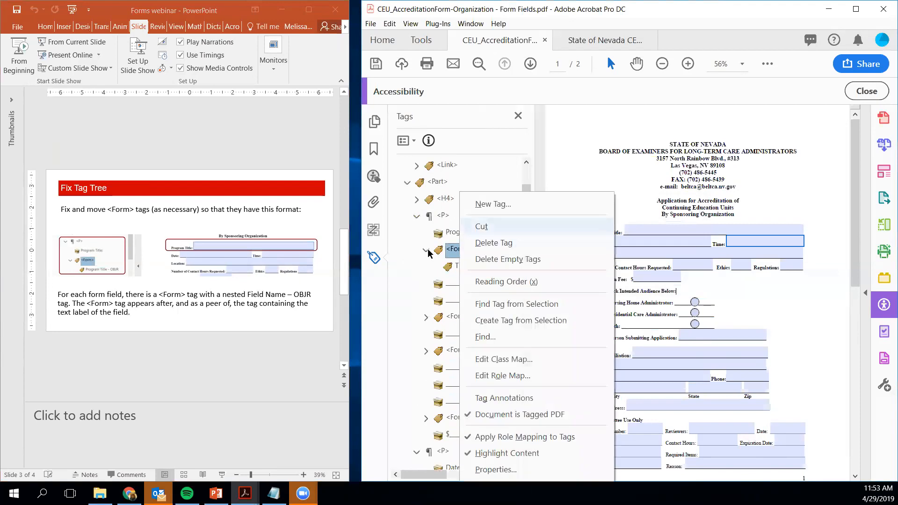
pyautogui.press('Return')
pyautogui.scroll(-3, 428, 248)
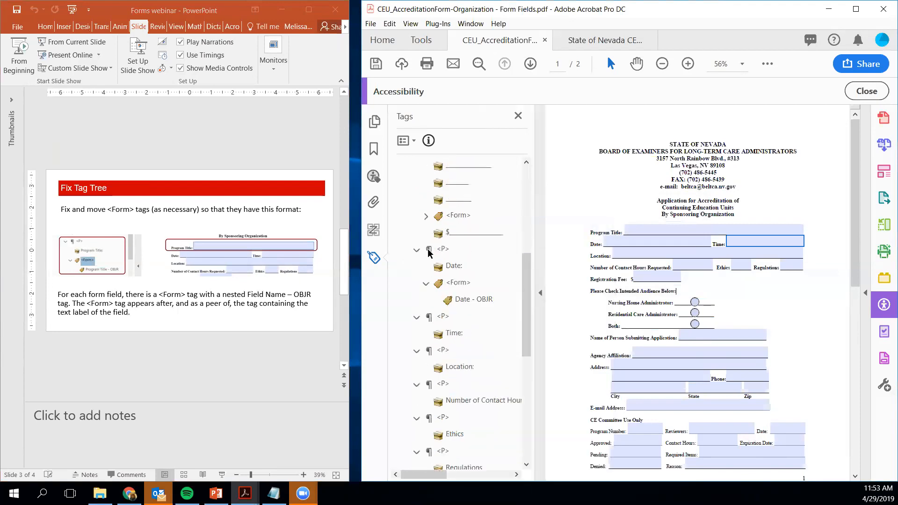
pyautogui.click(454, 334)
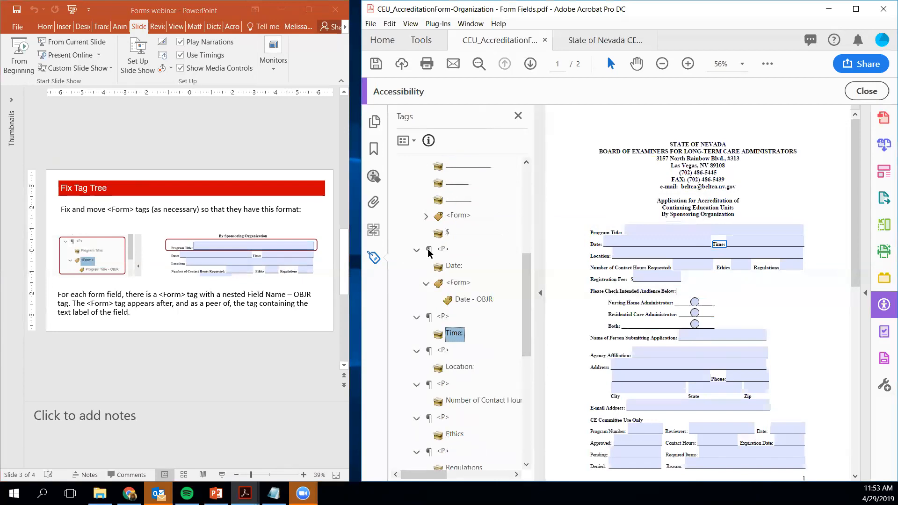
pyautogui.rightClick(428, 249)
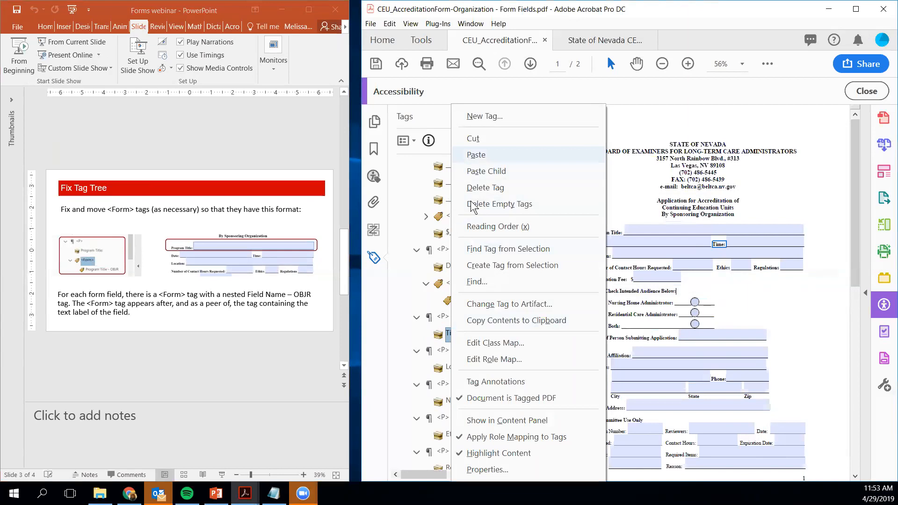
pyautogui.press('Return')
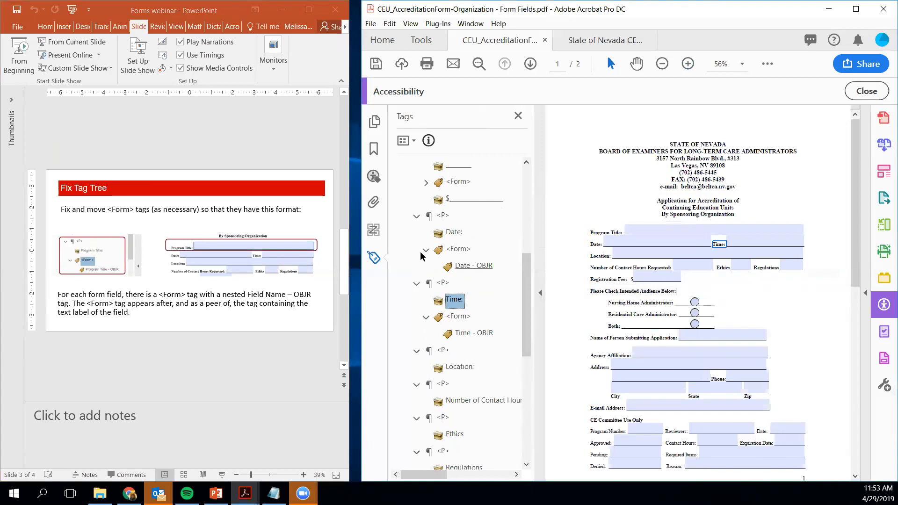
pyautogui.scroll(2, 421, 255)
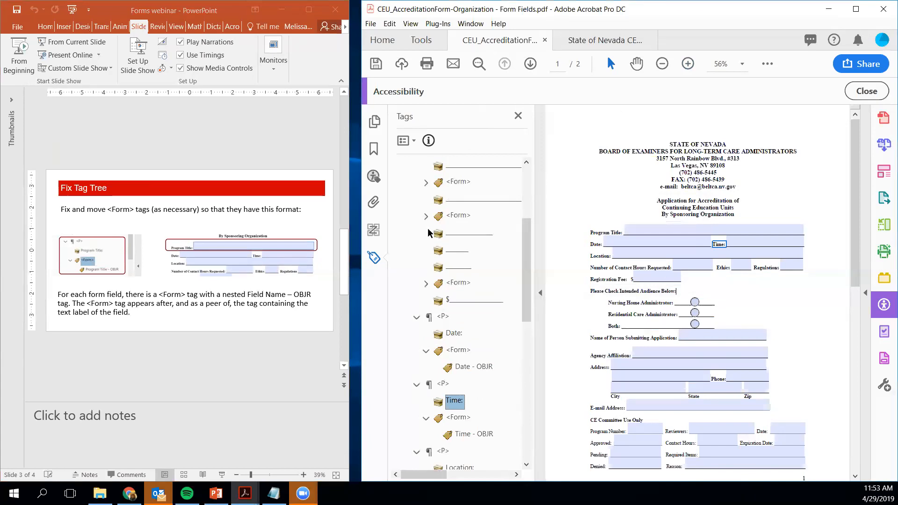
pyautogui.scroll(3, 430, 232)
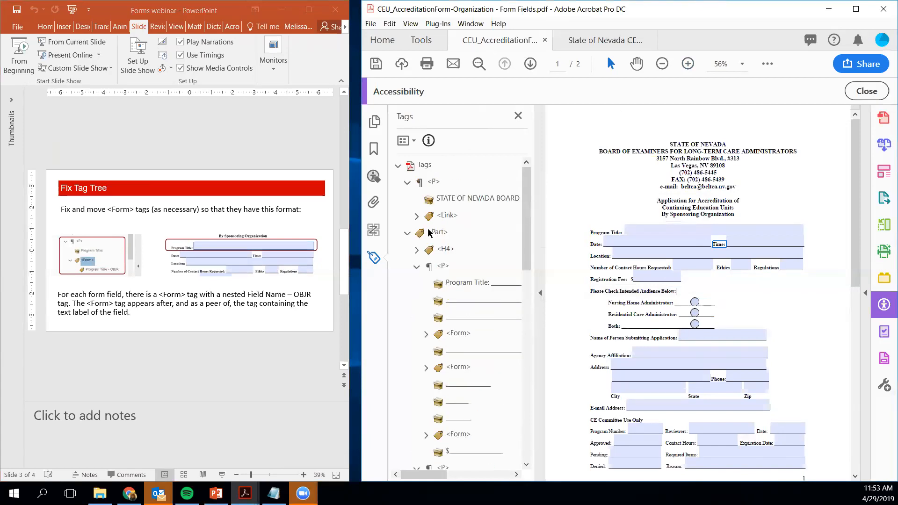
pyautogui.click(417, 267)
pyautogui.click(417, 266)
# Find the tag for the "City" label from a page text selection and examine how it is grouped in the tag tree
pyautogui.scroll(-1, 630, 322)
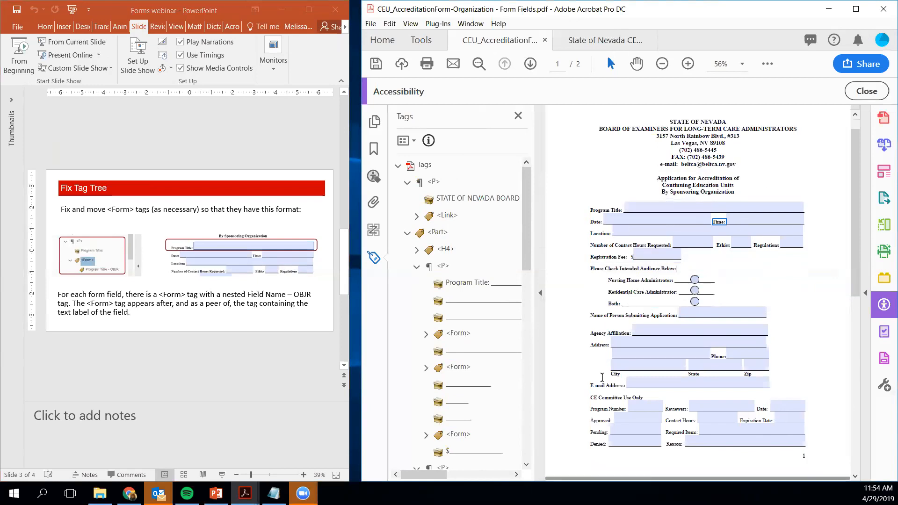
pyautogui.doubleClick(607, 377)
pyautogui.click(410, 141)
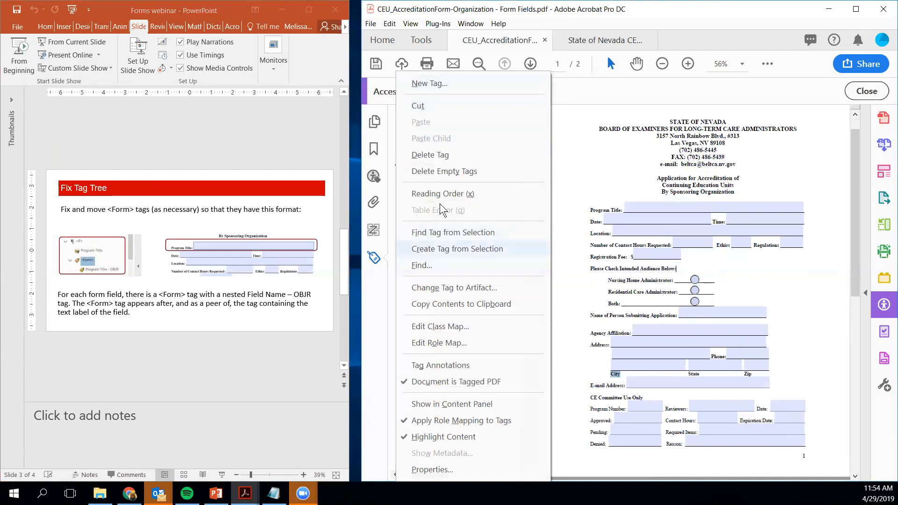
pyautogui.click(453, 233)
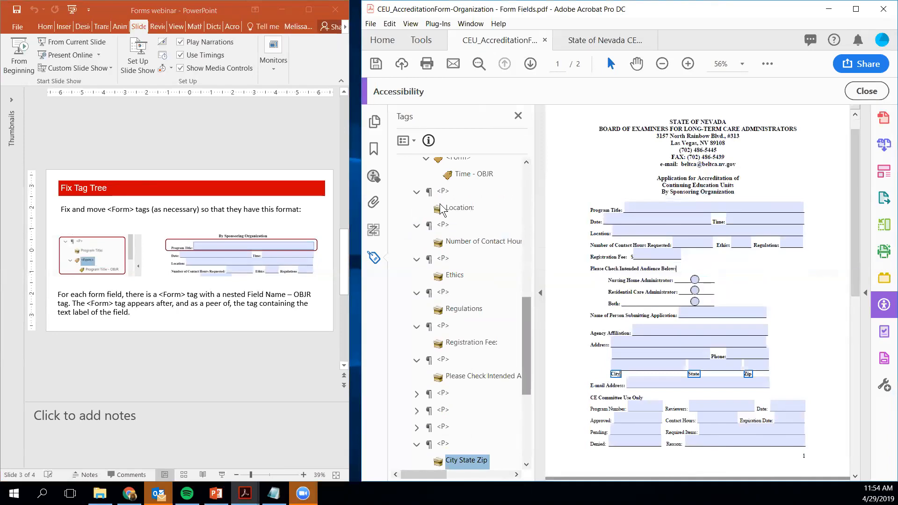
pyautogui.moveTo(526, 337); pyautogui.dragTo(520, 381)
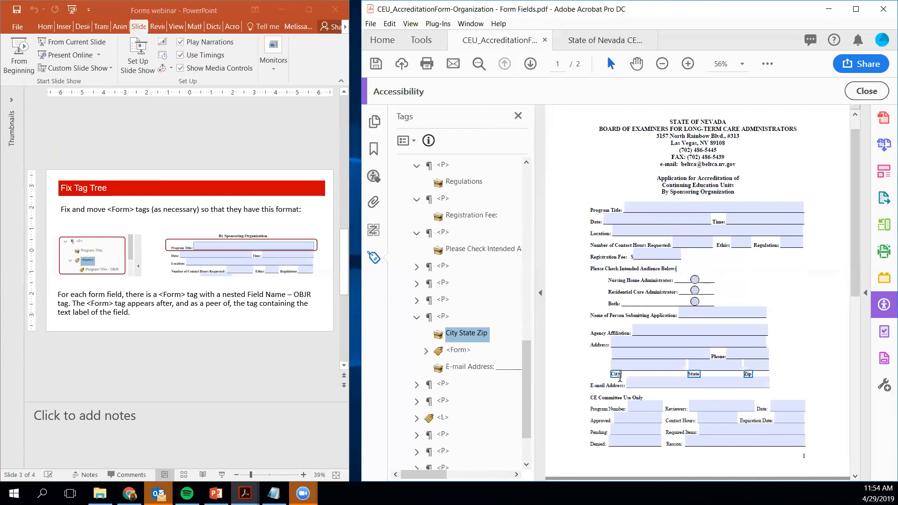
pyautogui.click(374, 258)
pyautogui.click(375, 258)
pyautogui.scroll(10, 434, 287)
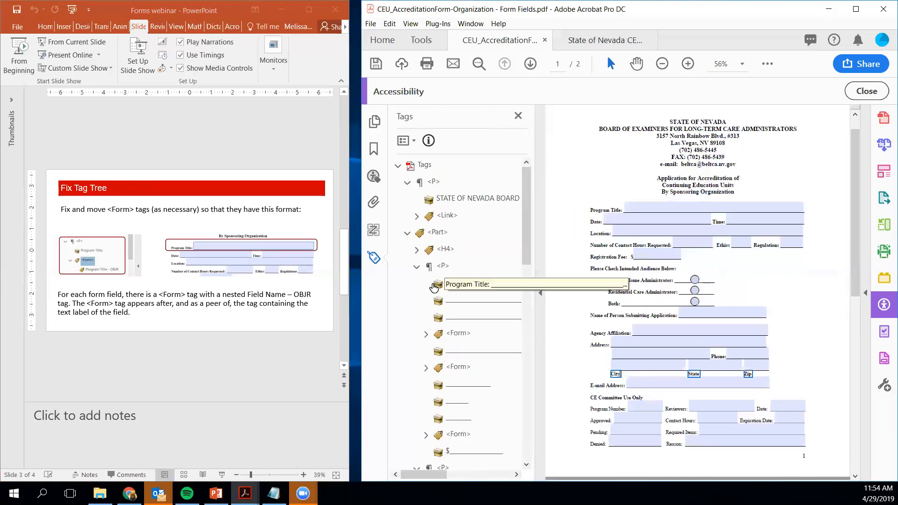
pyautogui.rightClick(414, 167)
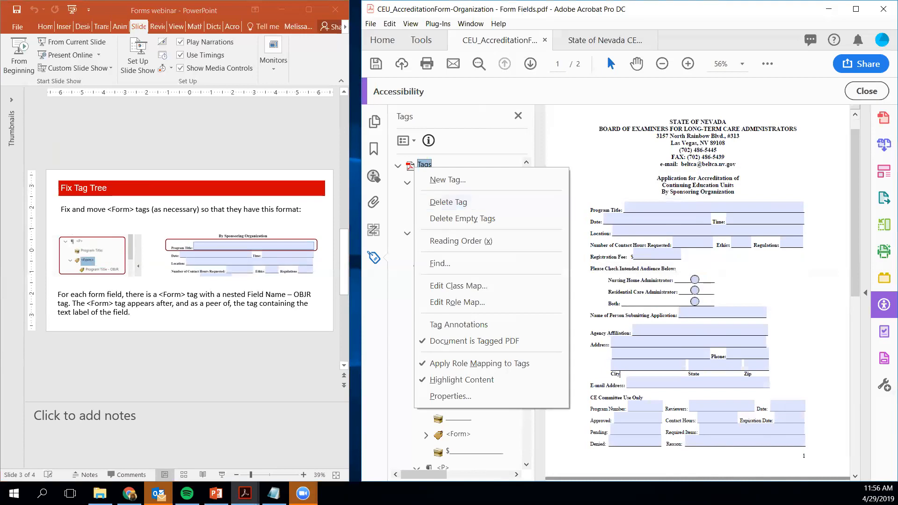
# Switch to PowerPoint and minimize the Forms webinar presentation window
pyautogui.click(216, 493)
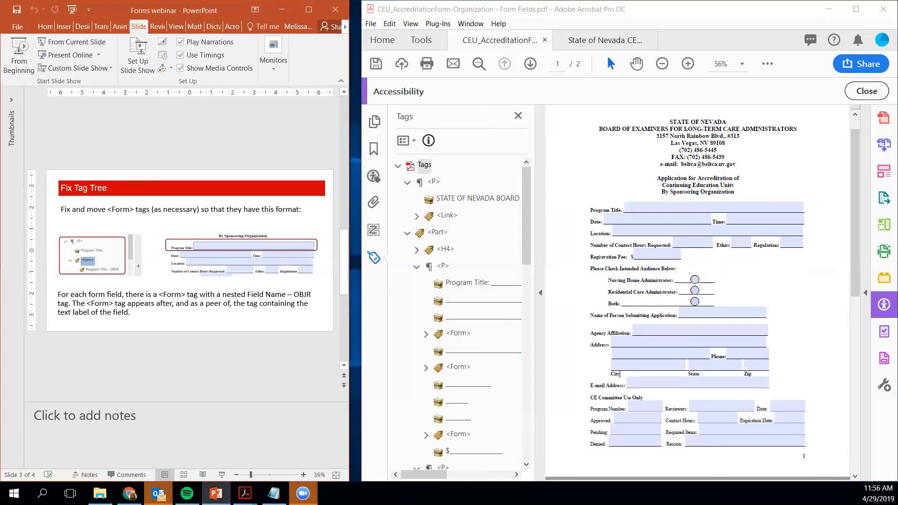
pyautogui.click(216, 494)
pyautogui.click(216, 493)
pyautogui.click(216, 493)
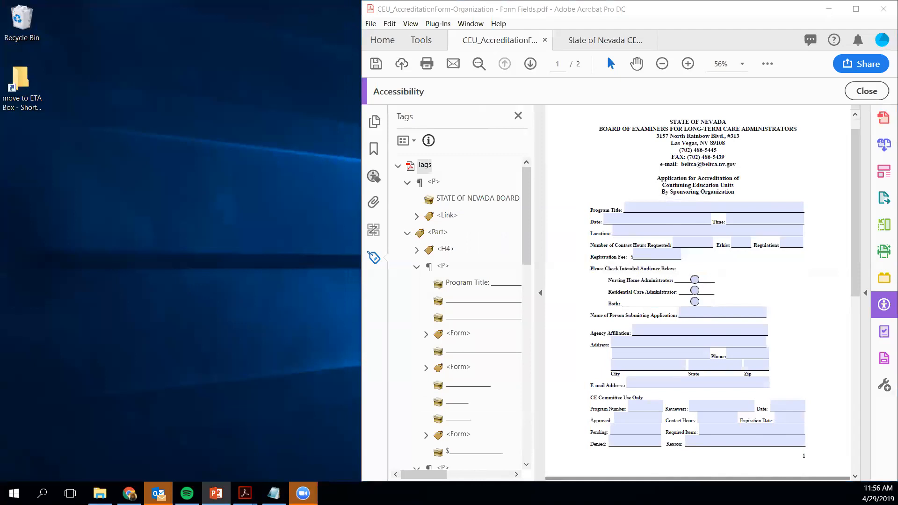